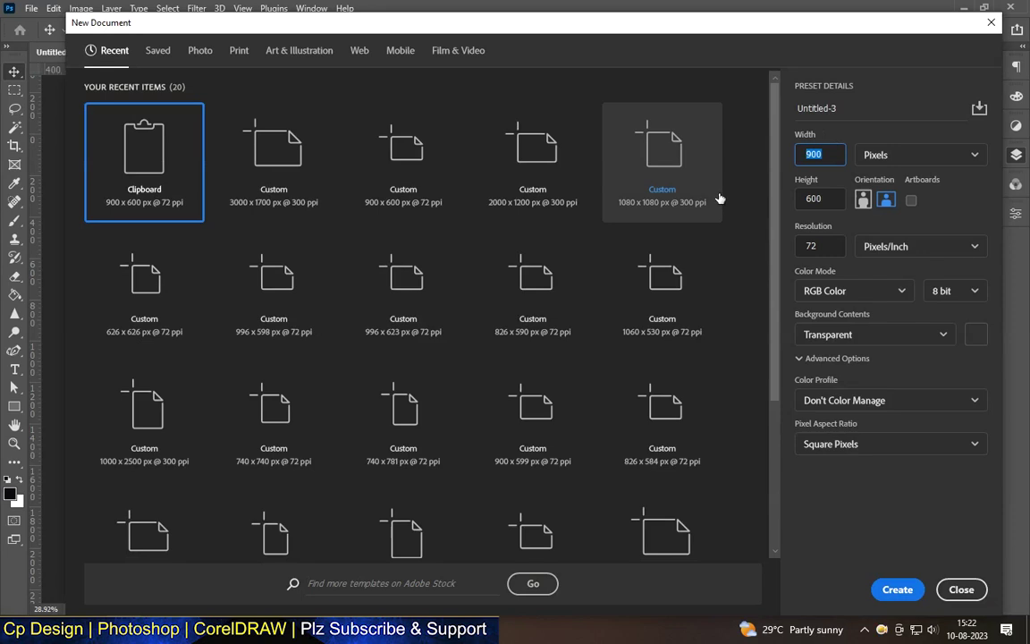
Create a transparent document 3000 px wide, 1700 px high at 300 ppi.
text(3)
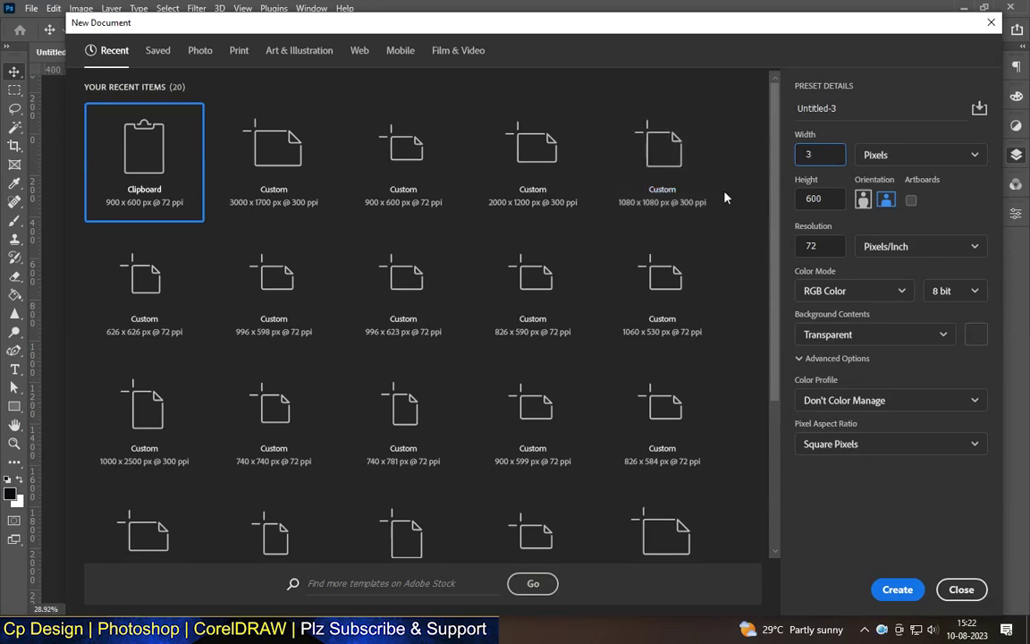
text(0)
key(Tab)
text(1700)
key(Tab)
text(300)
click(896, 589)
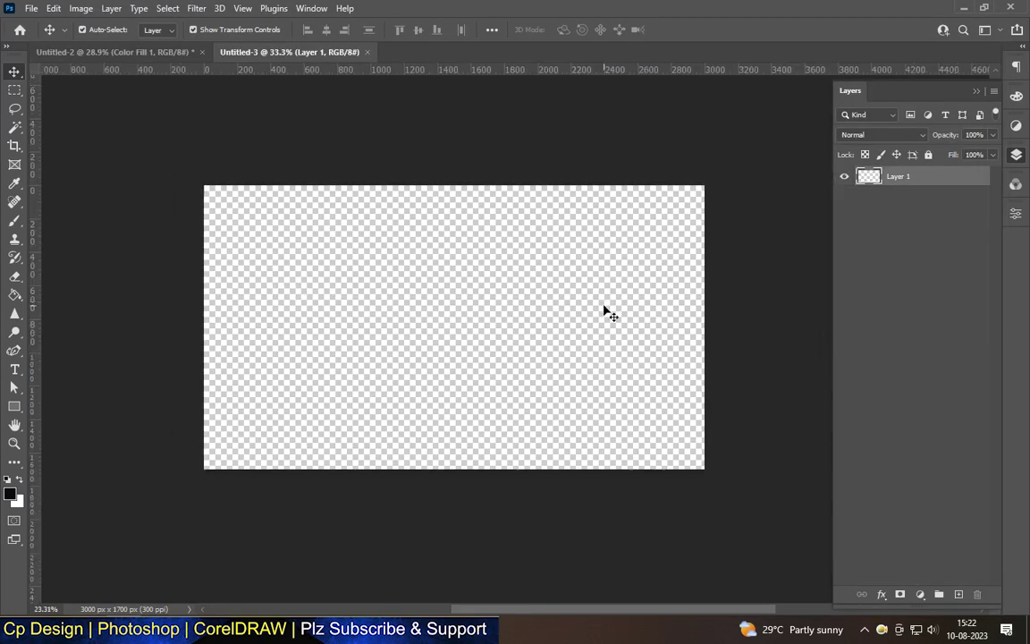
Add a Solid Color fill layer from the adjustment layer menu.
scroll(143, 331, up, 1)
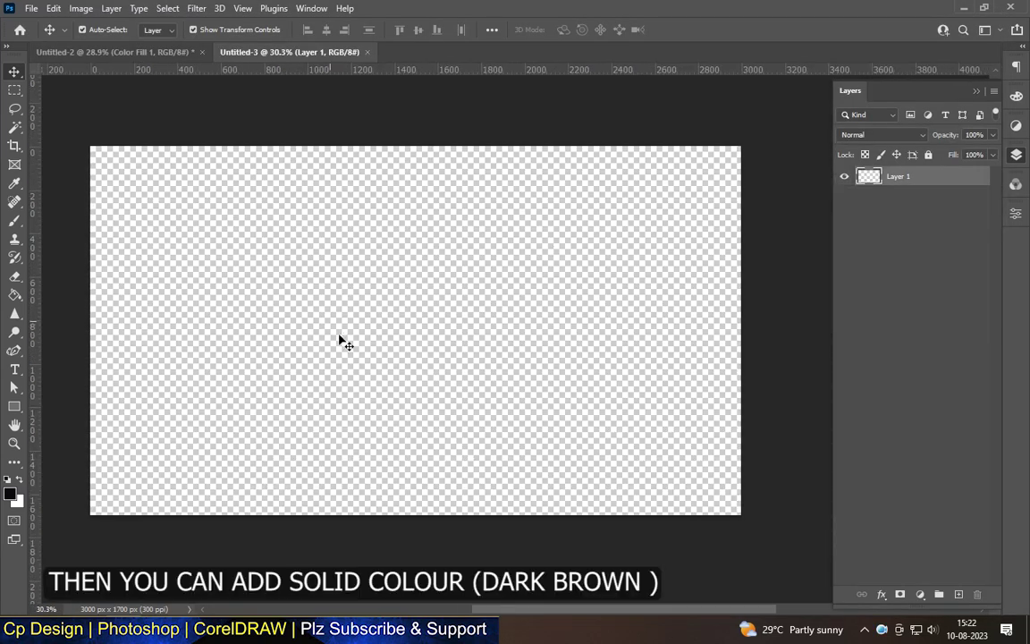
key(i)
click(920, 593)
click(837, 307)
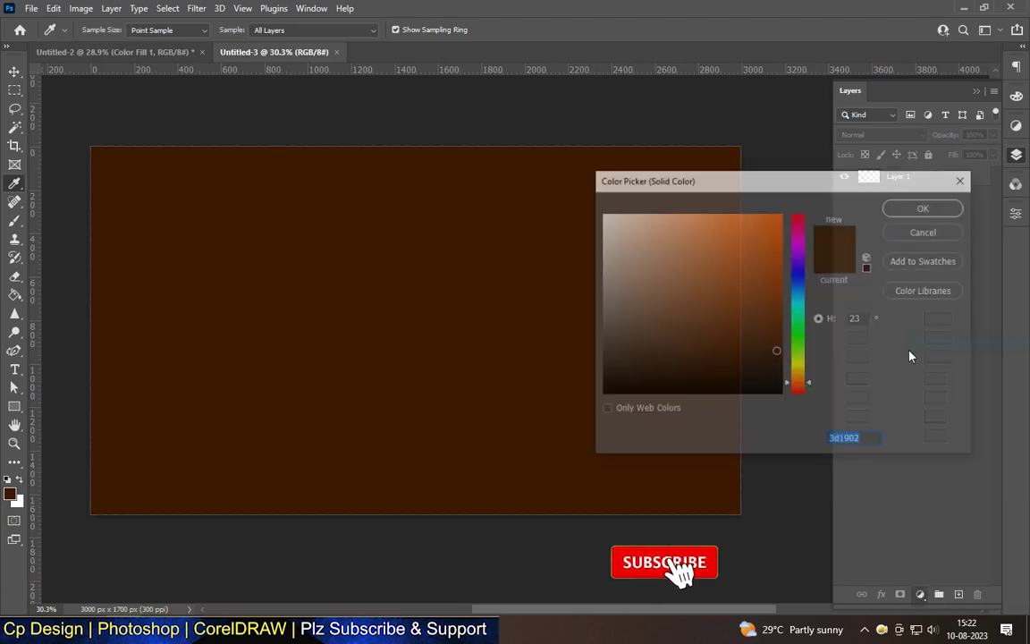
Pick very dark brown #231004 for the fill and start a new text layer.
click(778, 369)
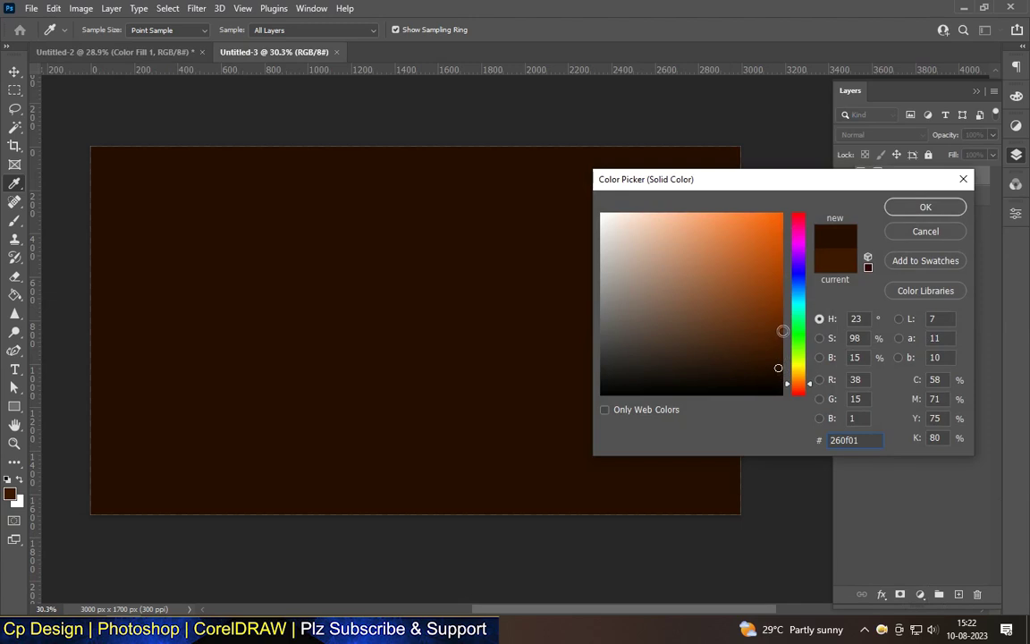
drag(779, 369, 782, 311)
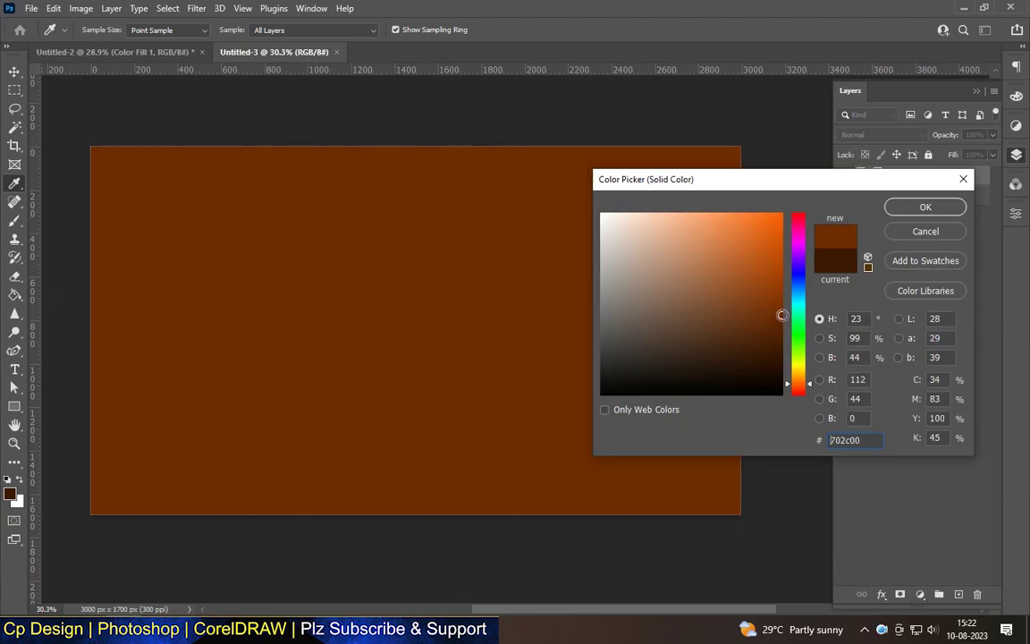
click(779, 318)
click(779, 316)
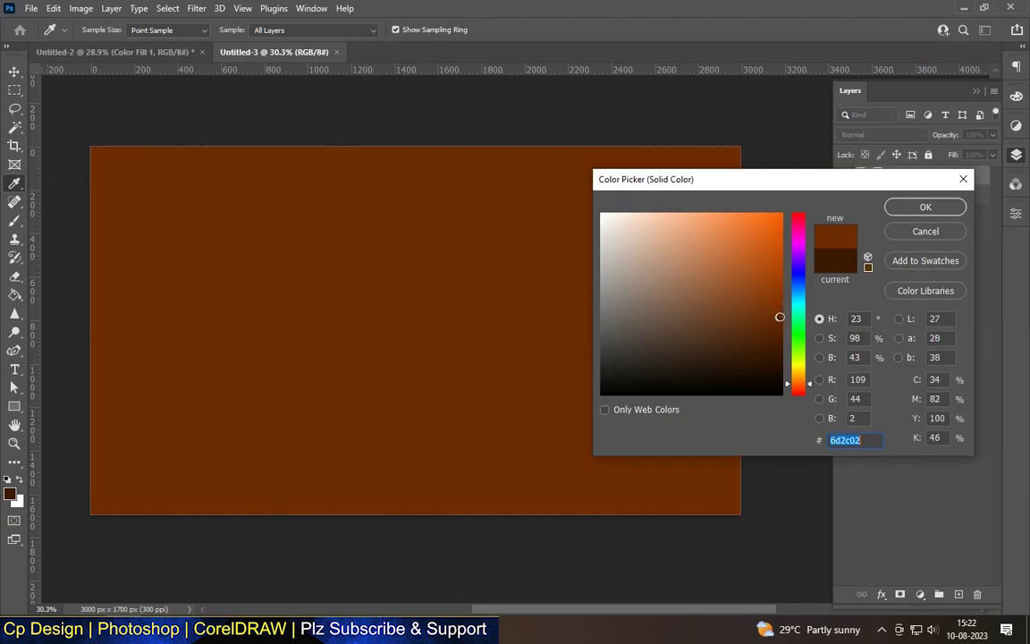
click(780, 319)
click(781, 361)
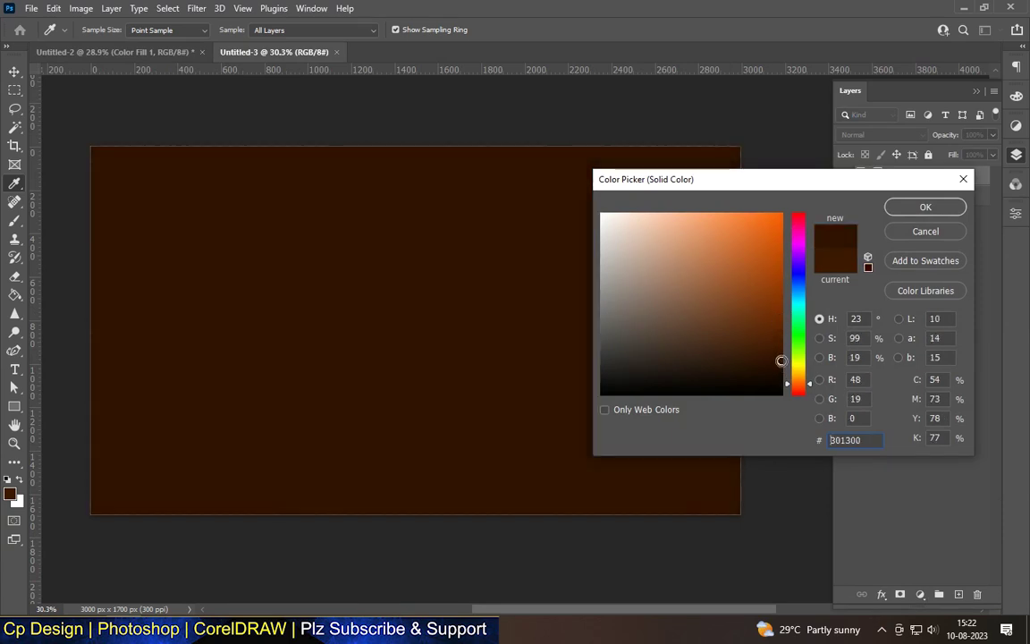
click(766, 366)
click(760, 367)
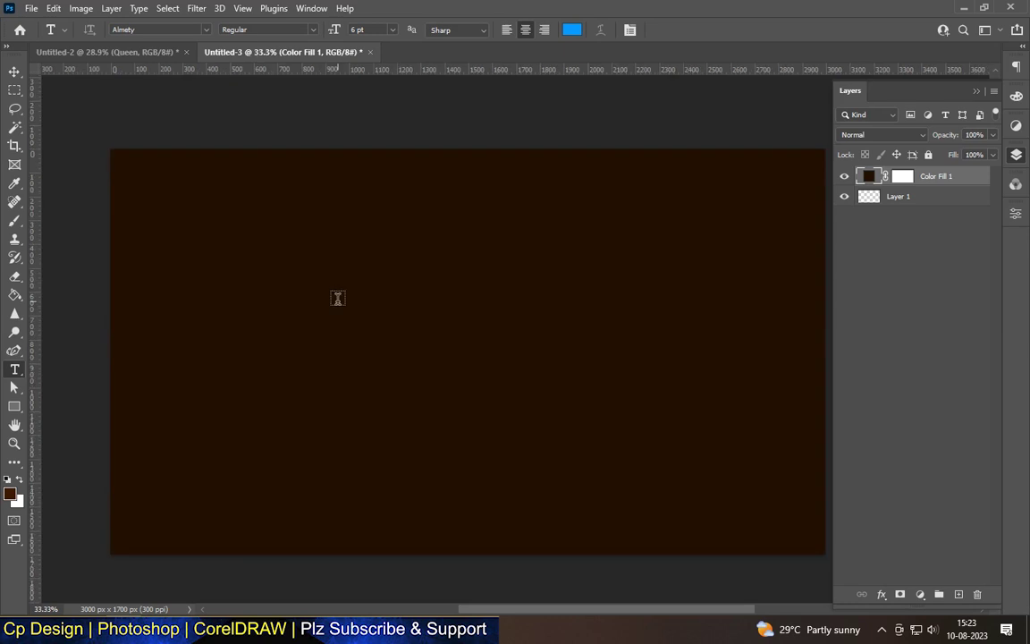
click(337, 299)
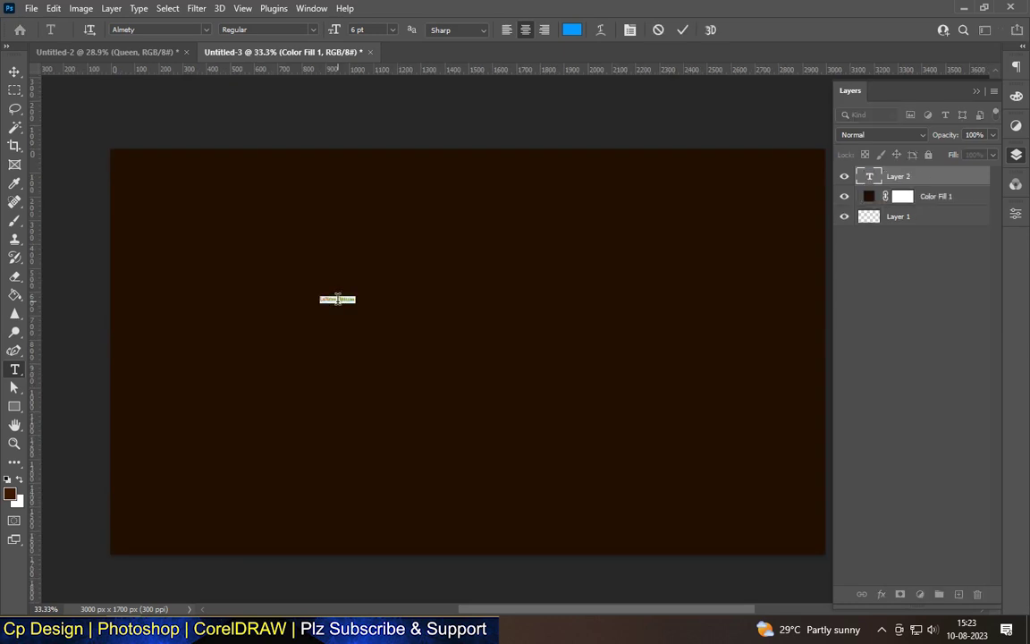
Paste the 'Queen' text and free-transform it much larger.
key(BackSpace)
text(Queen)
key(ctrl+Return)
key(ctrl+t)
drag(348, 292, 715, 131)
drag(465, 193, 487, 340)
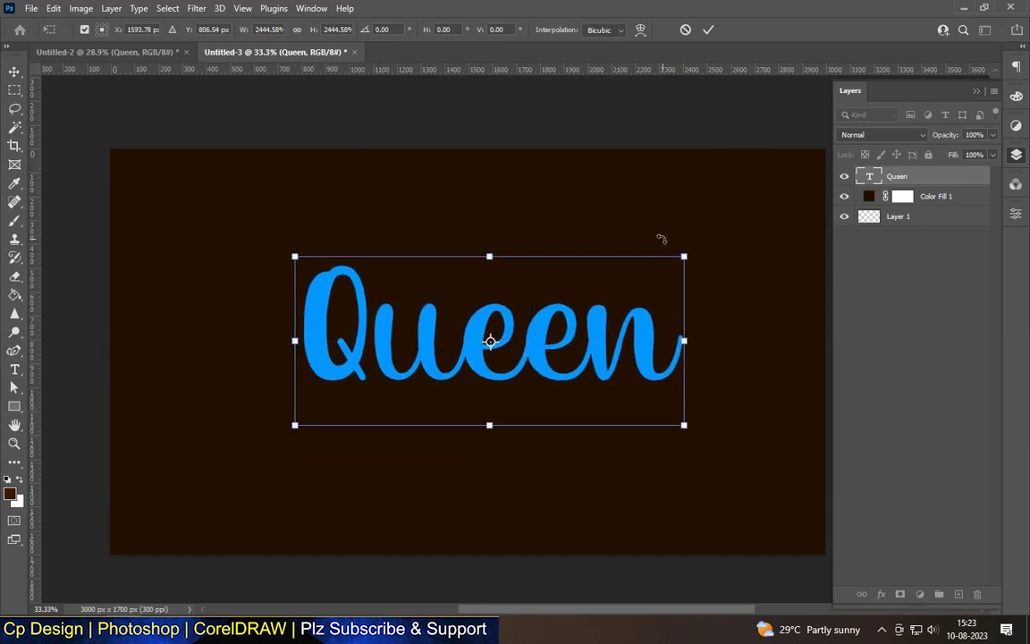
drag(684, 256, 782, 213)
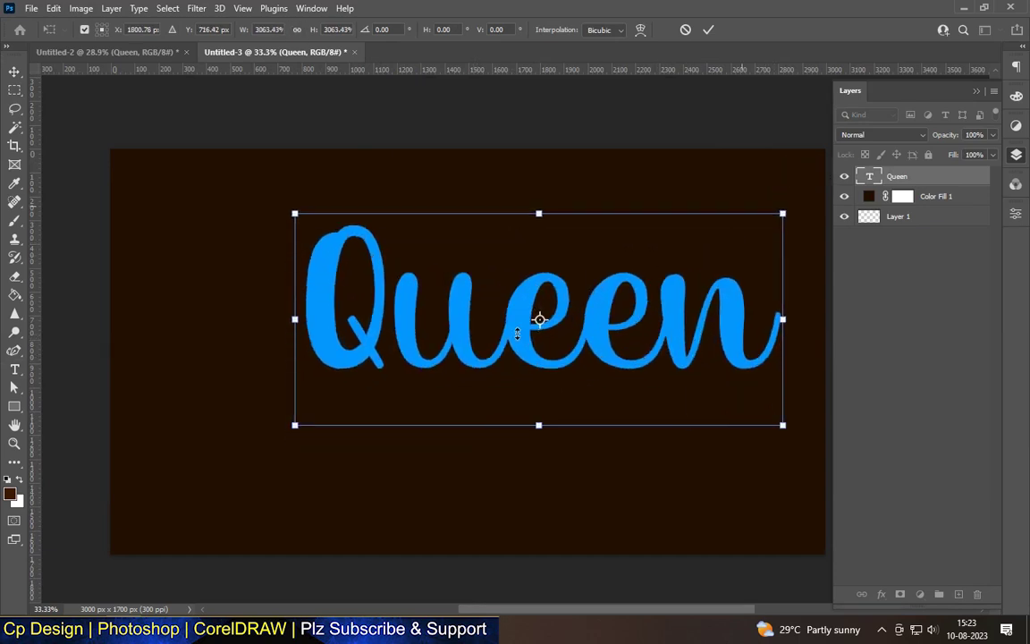
mouse_move(296, 425)
mouse_down()
mouse_move(221, 458)
mouse_move(233, 451)
mouse_up()
key(Return)
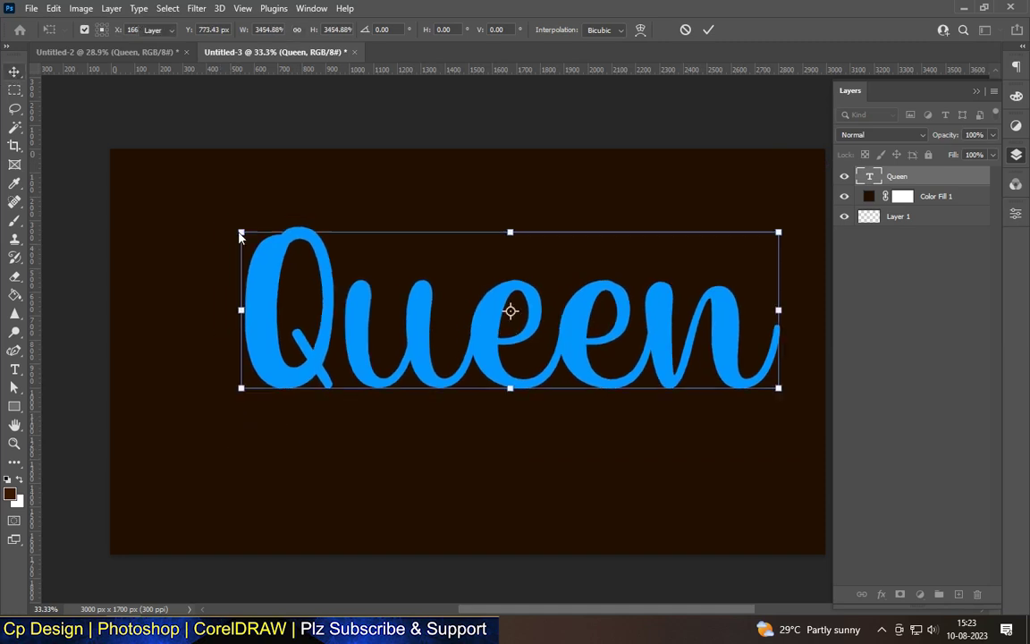
Center the Queen text on the canvas and reselect its layer.
scroll(219, 281, down, 1)
drag(474, 320, 428, 359)
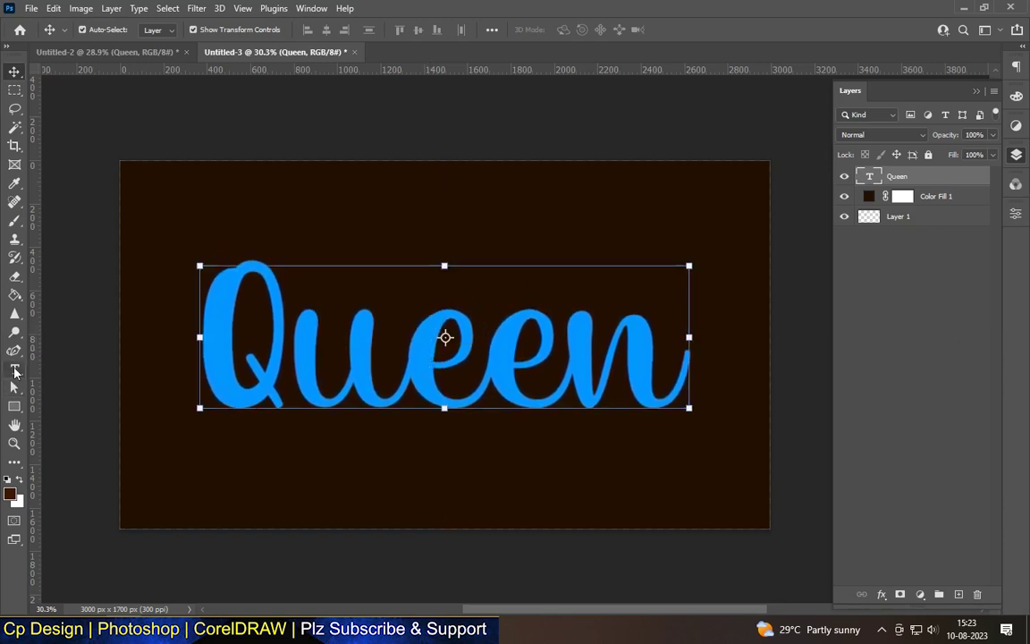
click(13, 369)
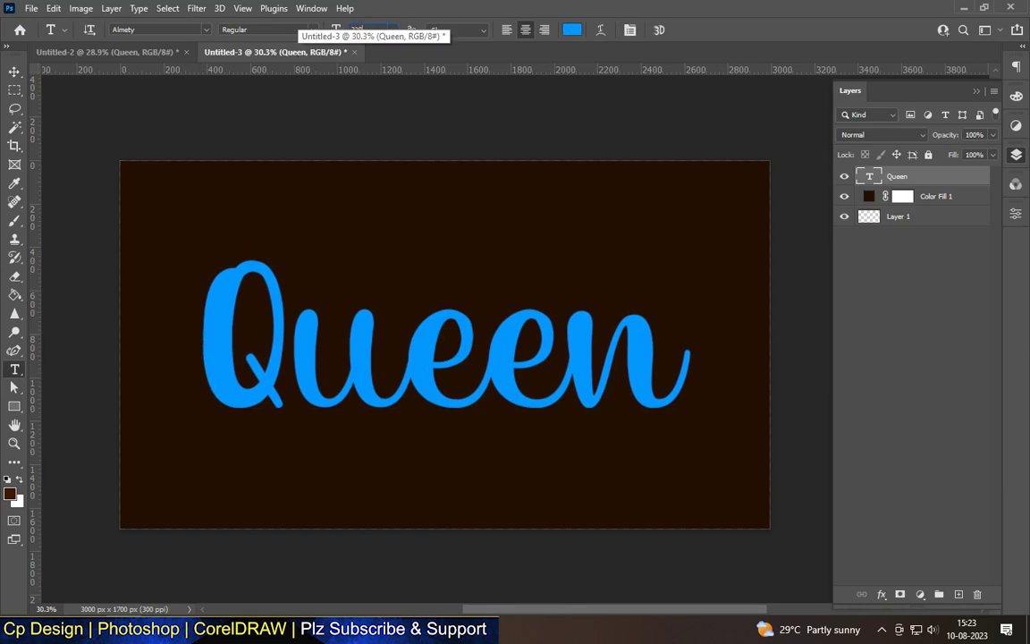
key(v)
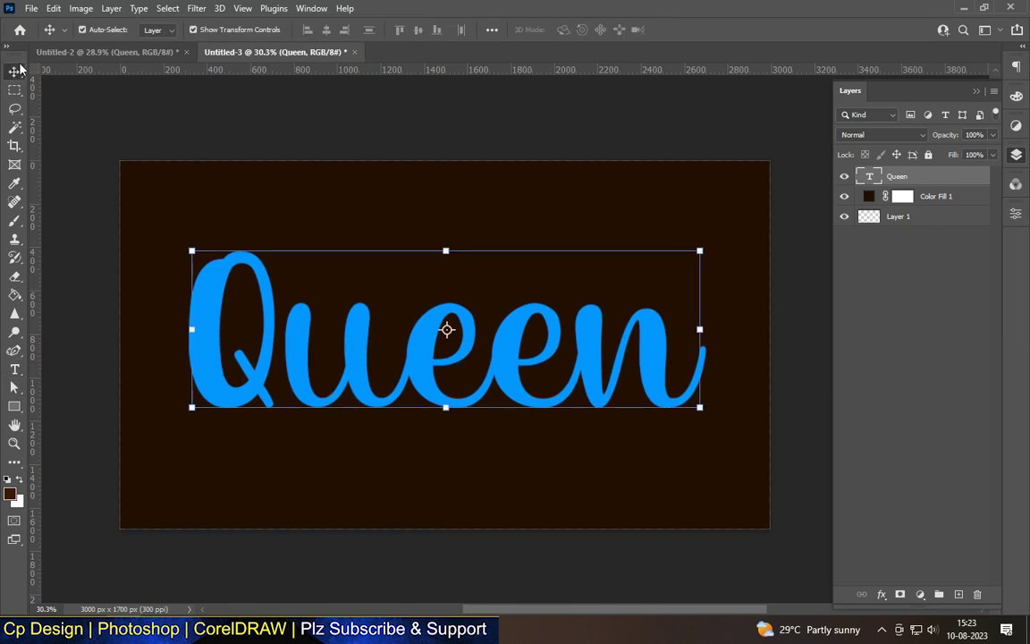
click(548, 179)
click(516, 349)
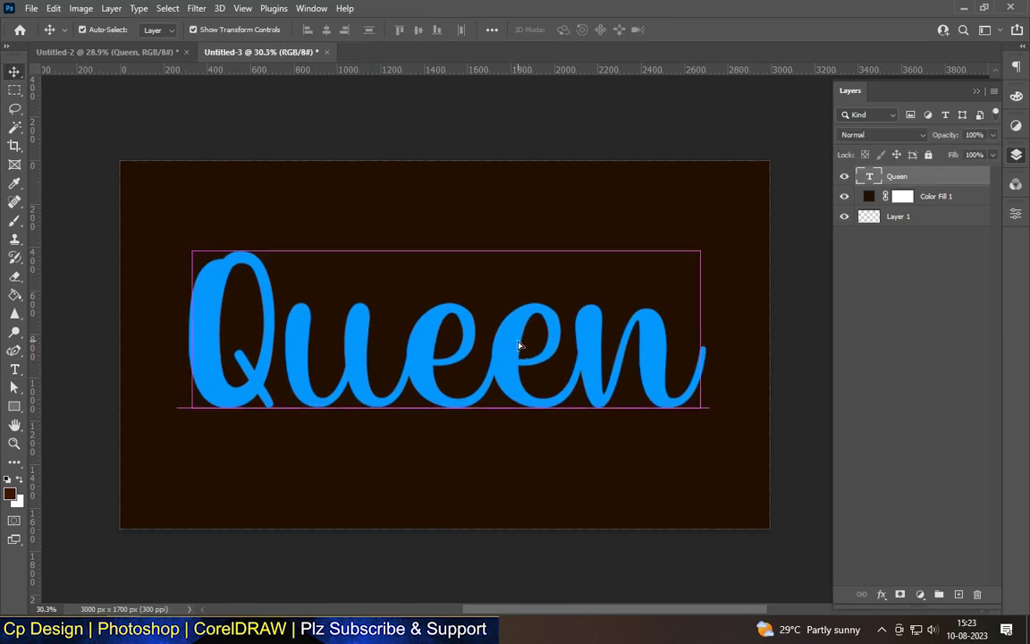
click(411, 121)
click(358, 332)
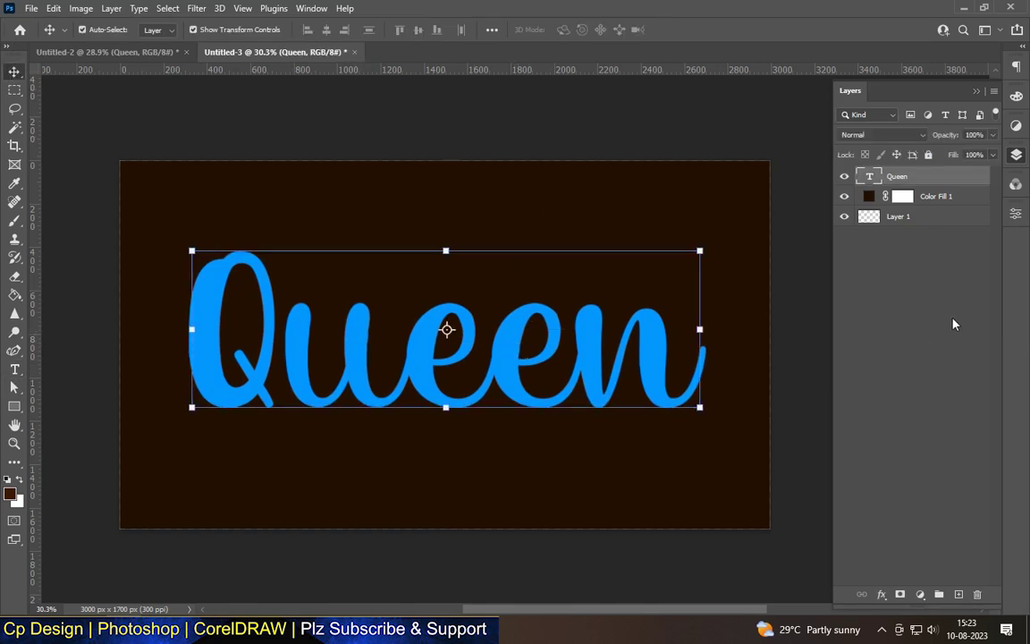
key(ctrl+plus)
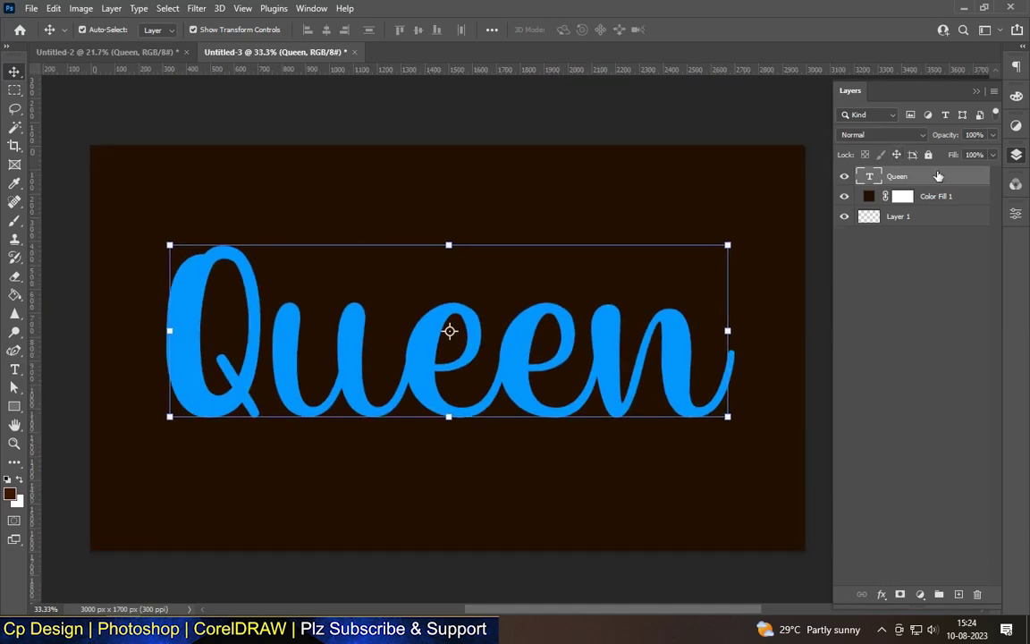
Enable Bevel & Emboss and Stroke effects on the Queen layer.
double_click(549, 295)
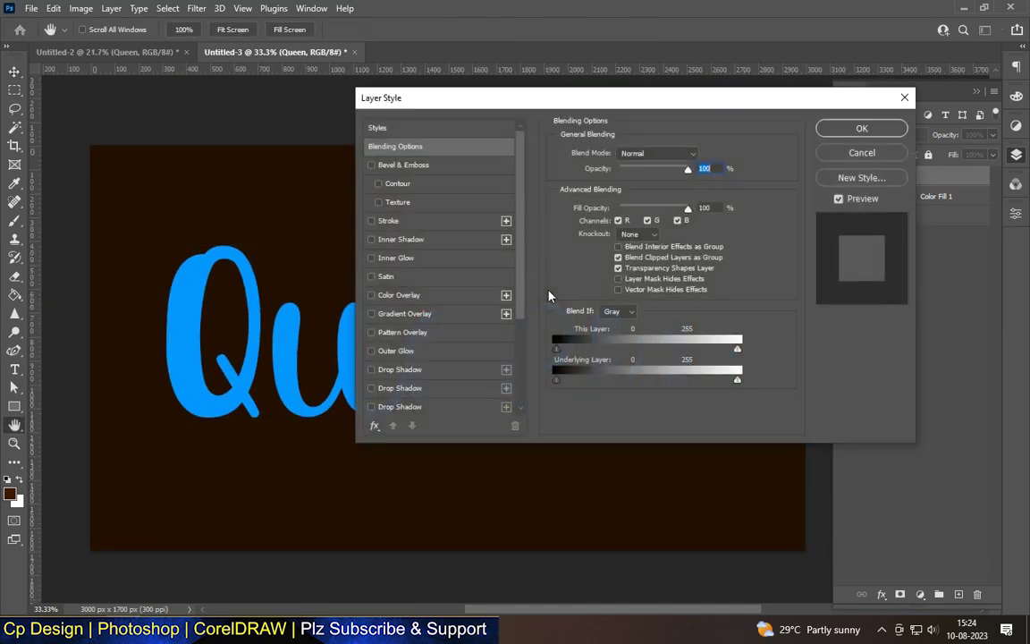
click(371, 165)
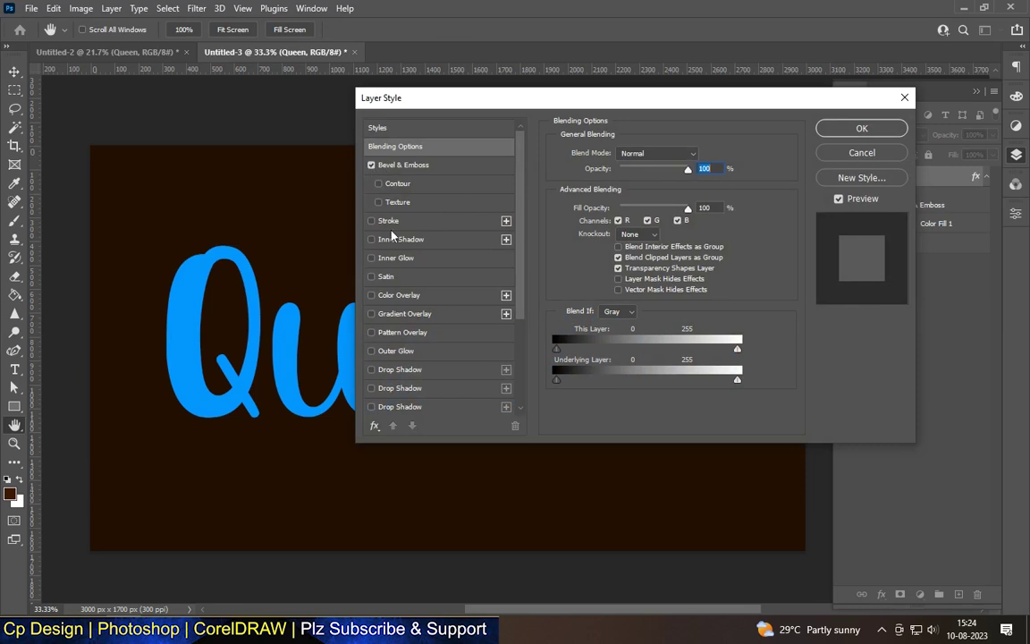
click(371, 220)
click(401, 167)
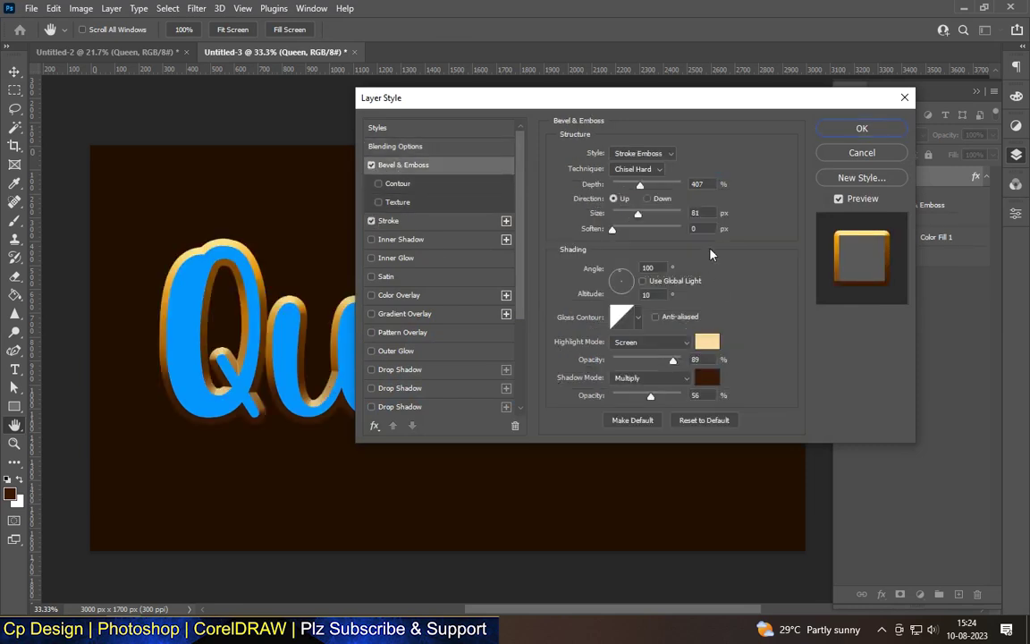
Set the bevel to Stroke Emboss style with Chisel Hard technique.
double_click(712, 183)
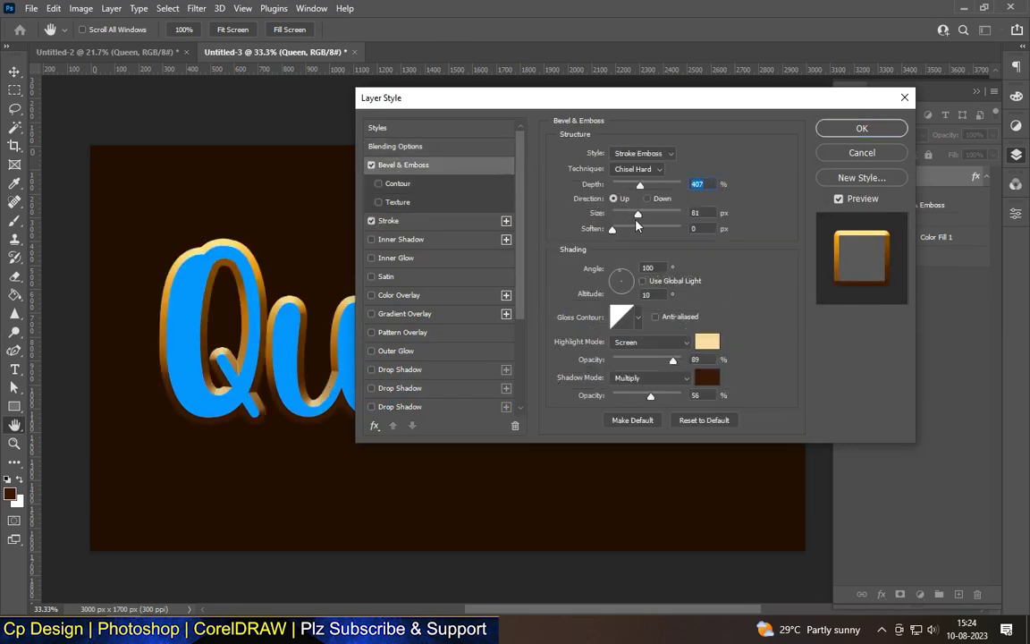
key(Tab)
double_click(711, 184)
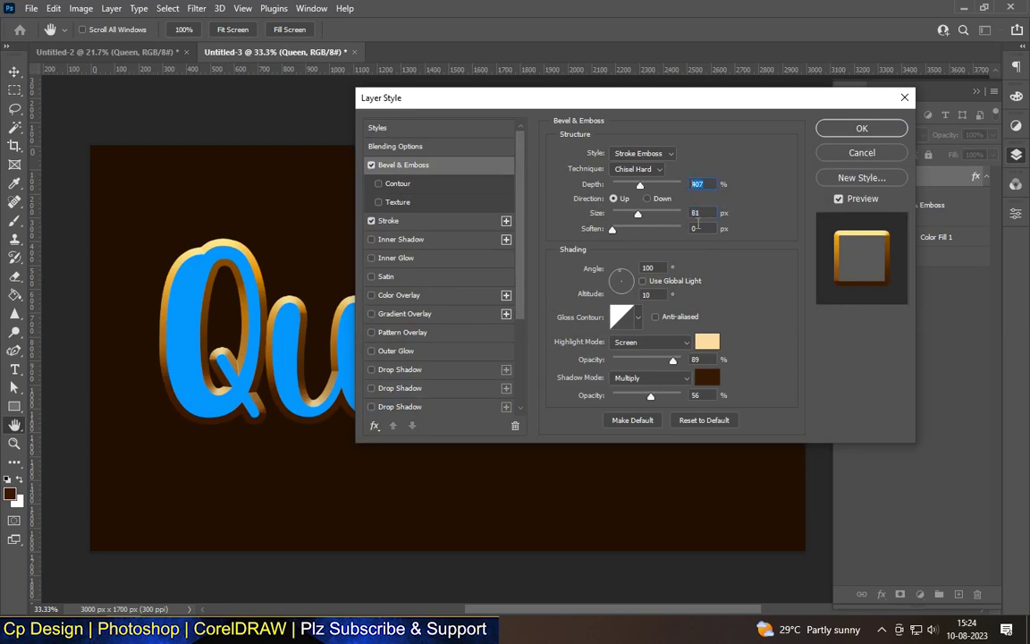
click(653, 153)
click(637, 198)
click(641, 169)
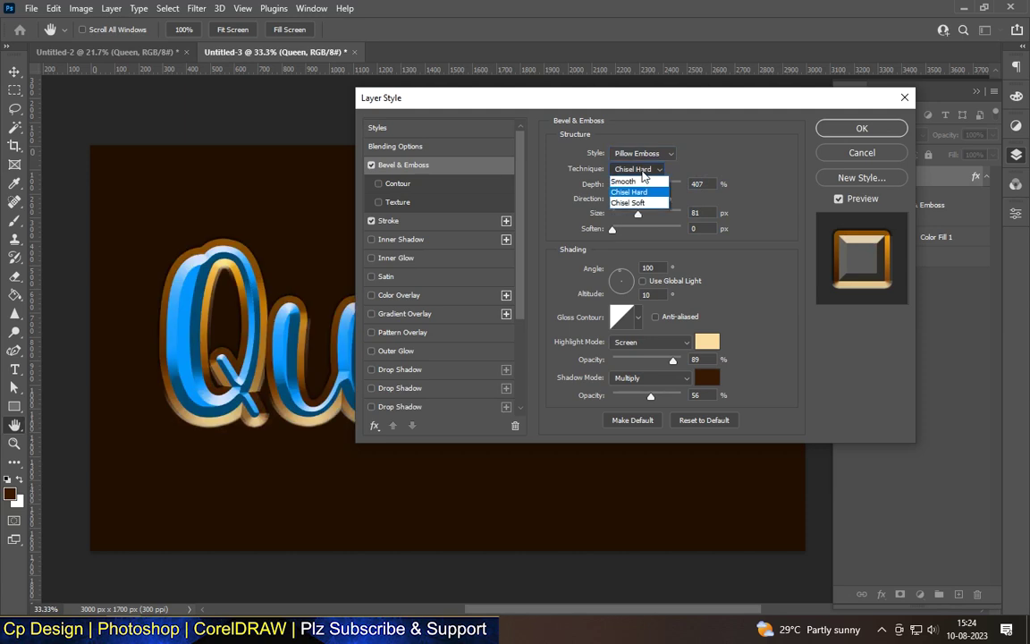
click(662, 155)
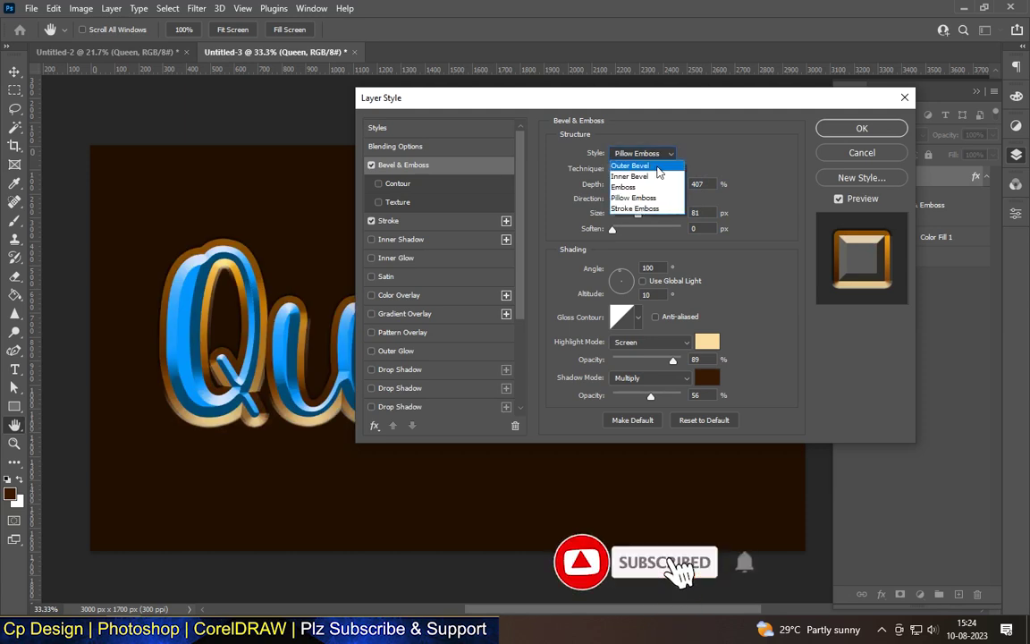
click(639, 198)
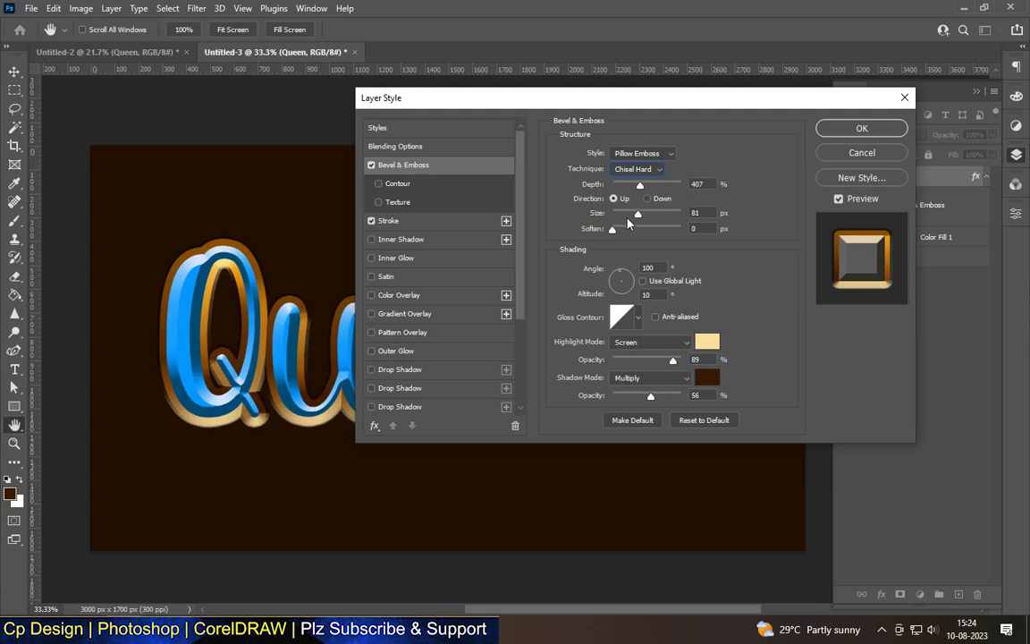
click(645, 153)
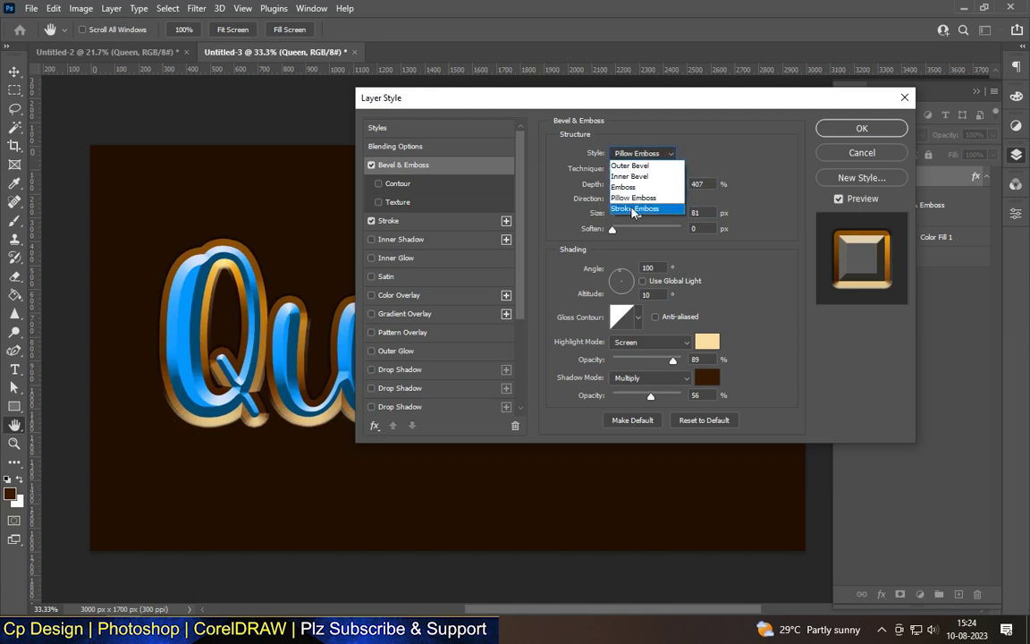
click(634, 212)
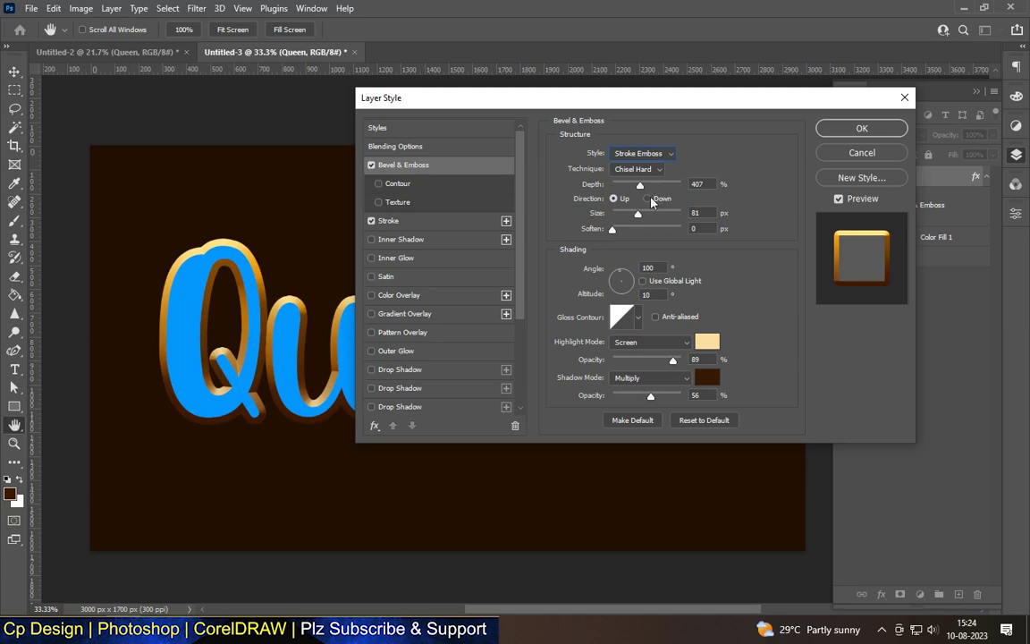
Give the bevel a pale gold highlight and dark brown Multiply shadow at 56%.
click(696, 183)
click(692, 229)
click(646, 295)
click(706, 342)
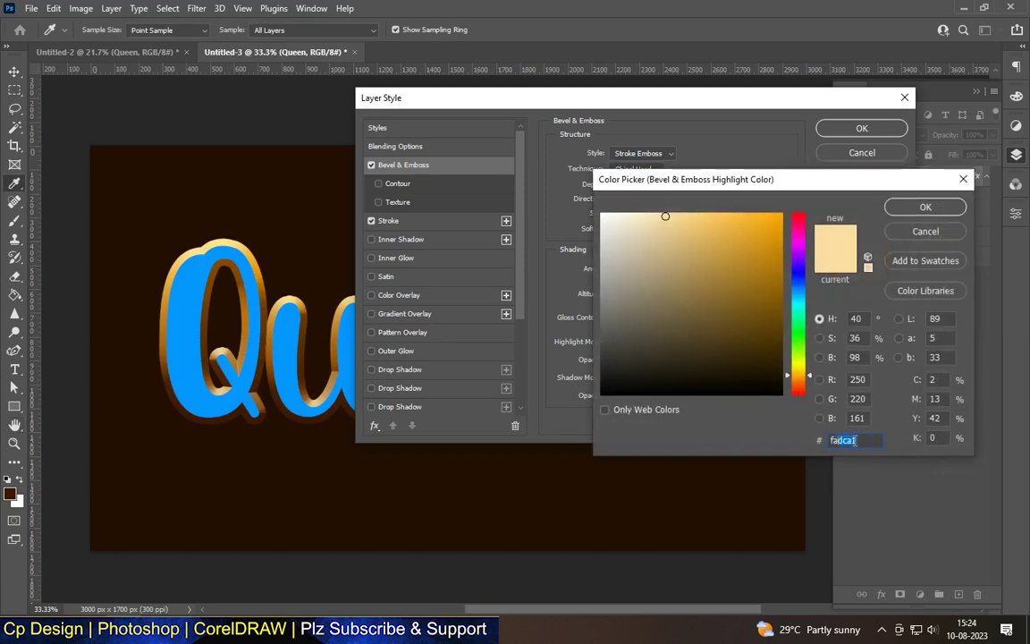
click(924, 208)
click(705, 396)
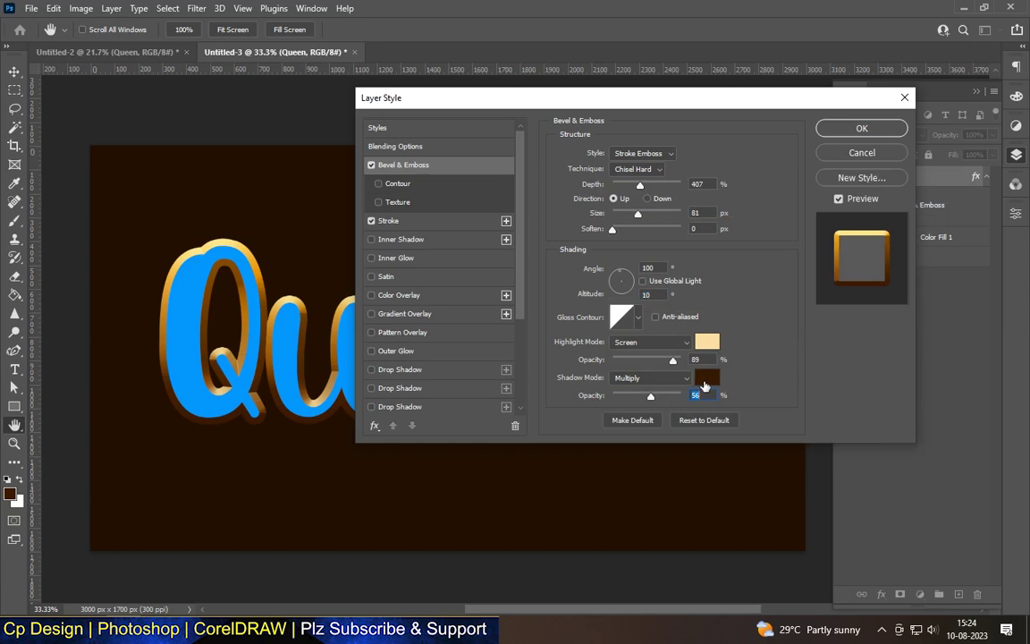
click(706, 379)
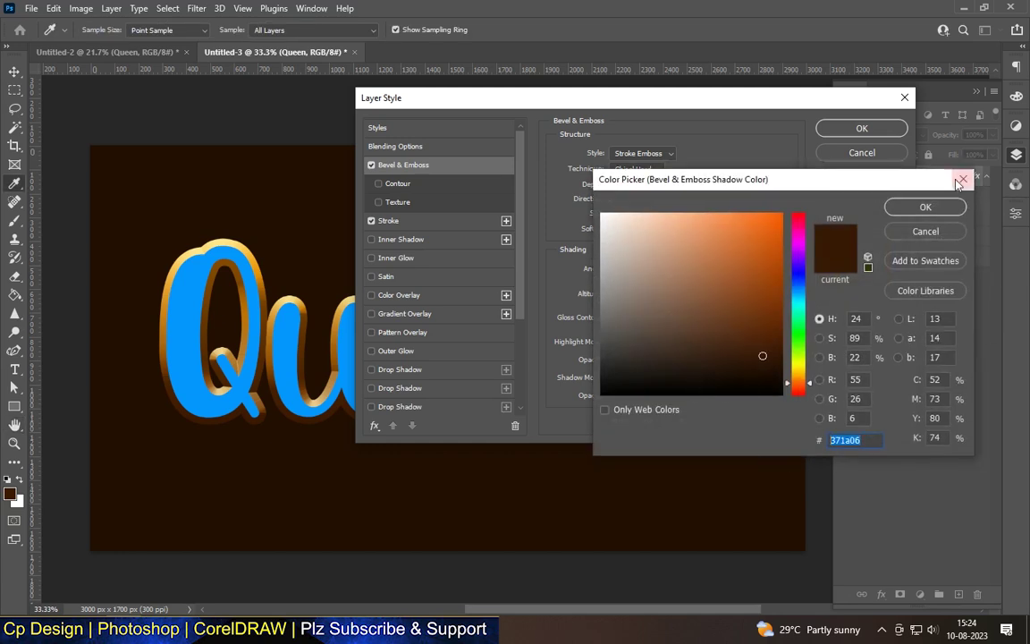
click(925, 207)
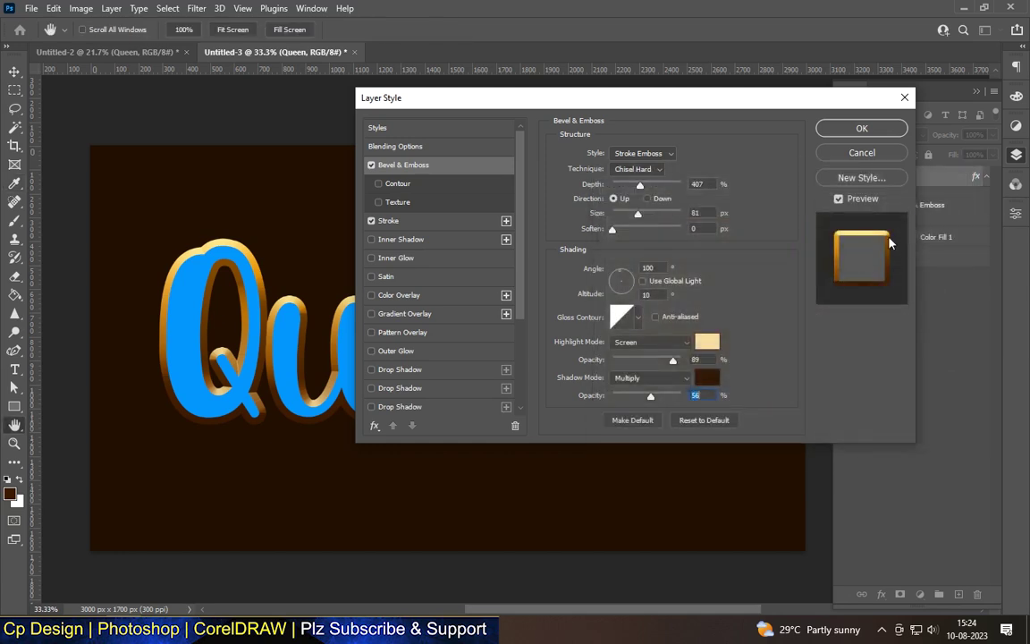
click(651, 379)
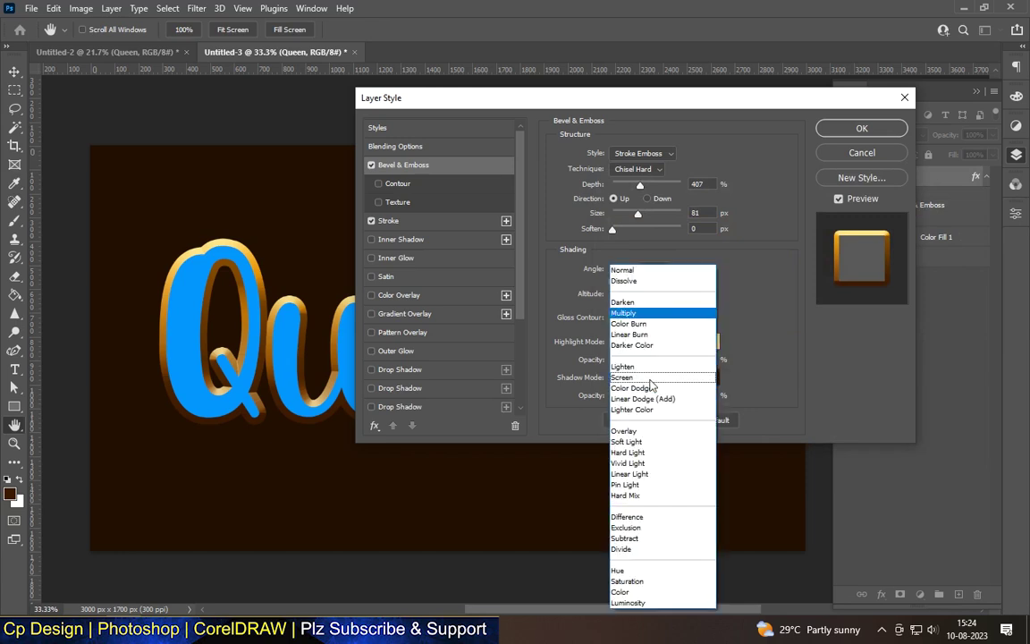
click(651, 318)
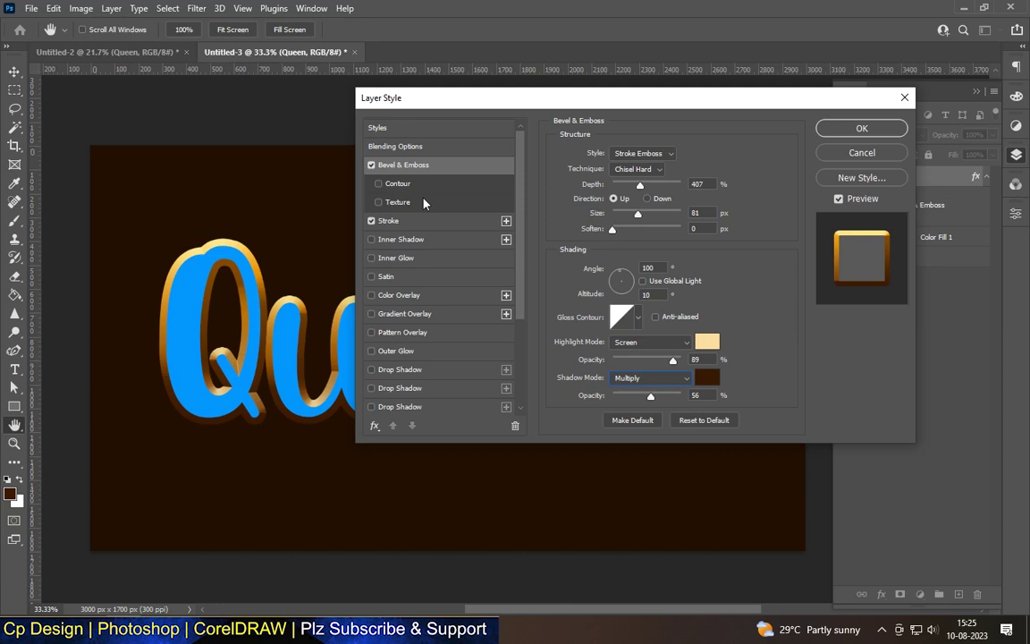
click(456, 221)
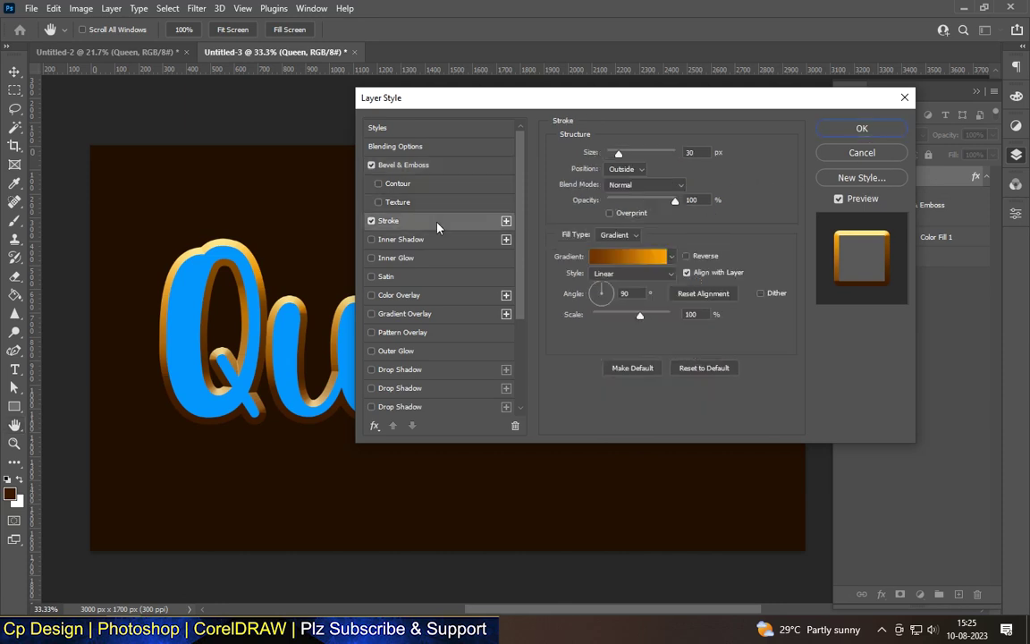
Make the stroke gradient run from dark brown 6d3204 to orange fca102.
click(605, 258)
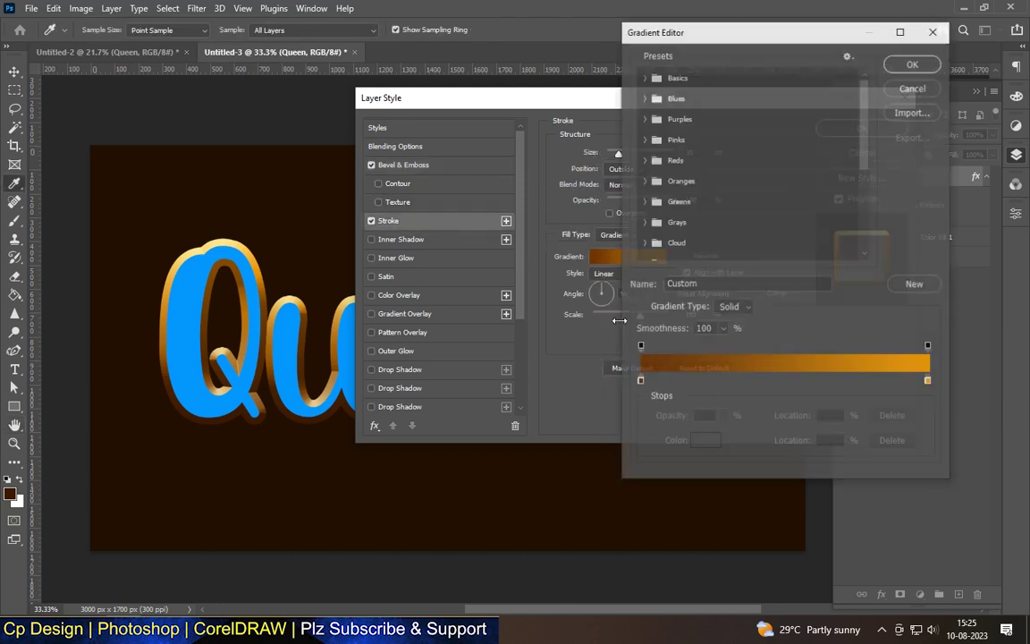
click(639, 382)
click(703, 441)
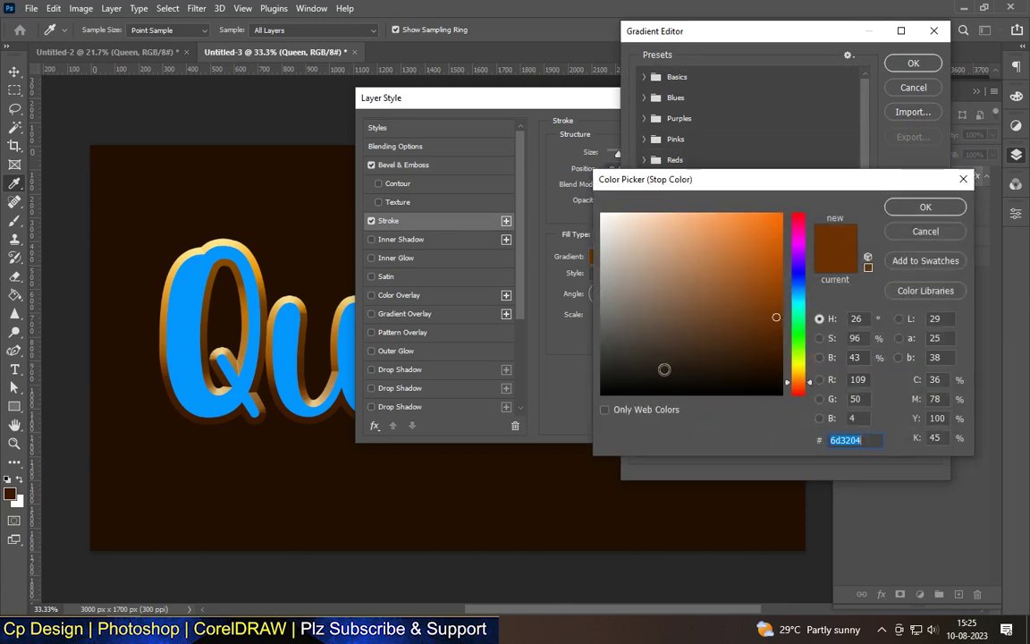
click(926, 207)
click(928, 382)
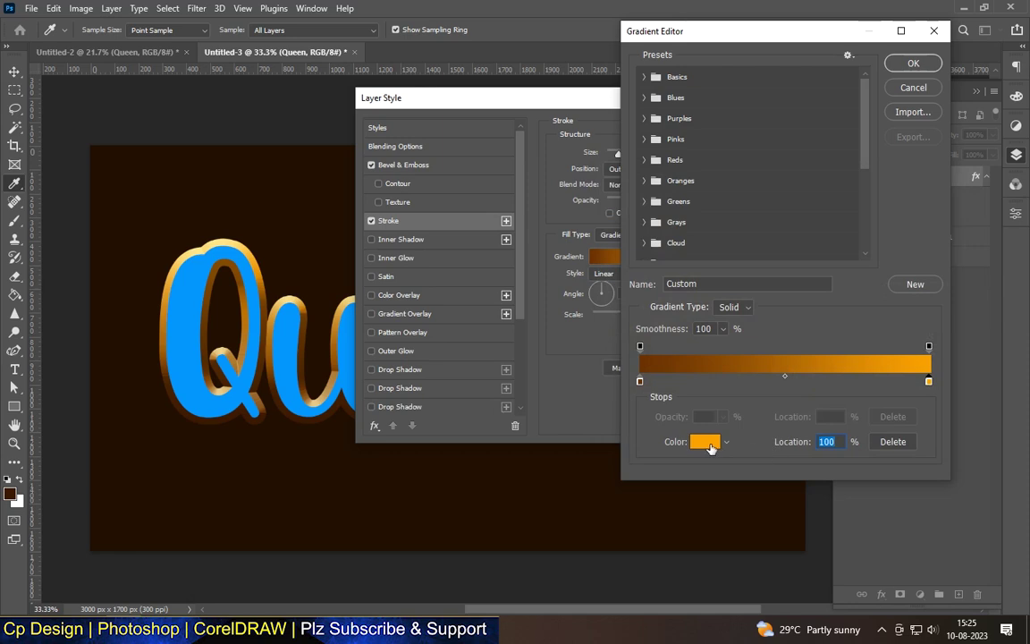
click(716, 448)
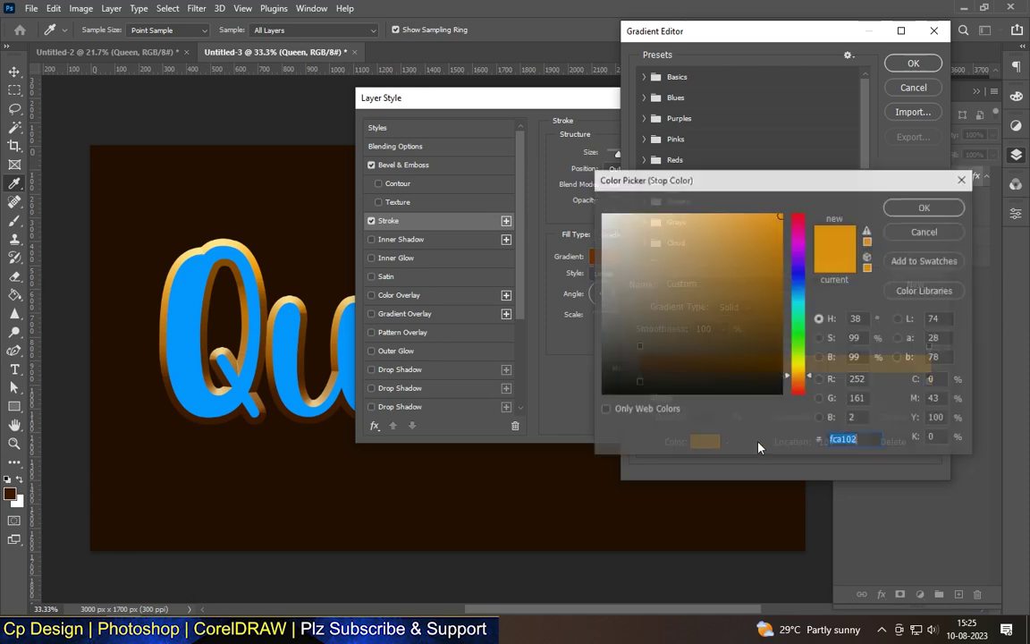
click(925, 207)
click(913, 63)
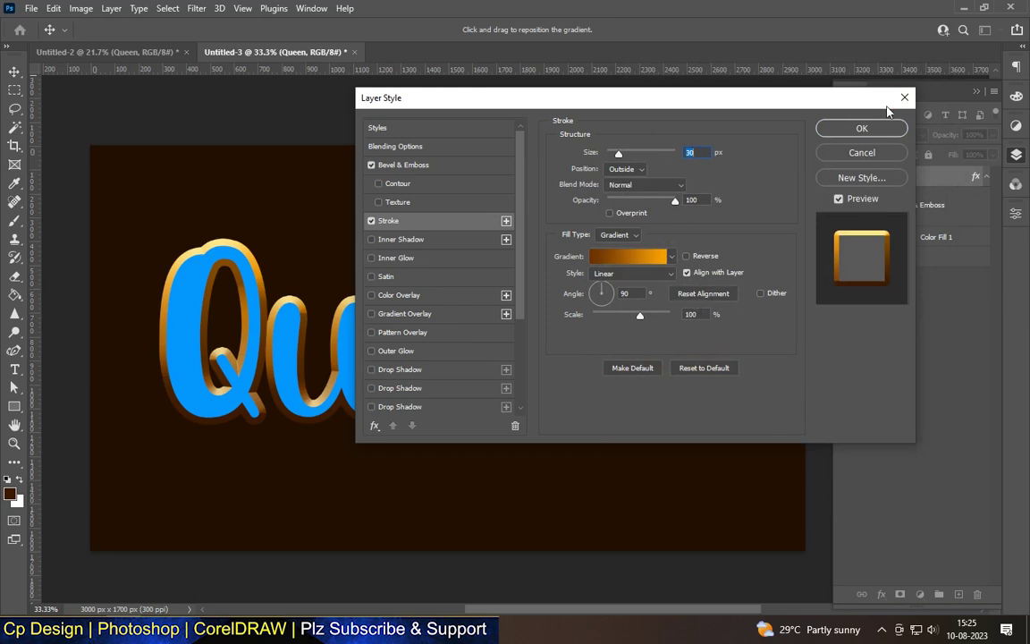
Enable a black 000000 drop shadow pushed about 38 px away.
click(434, 370)
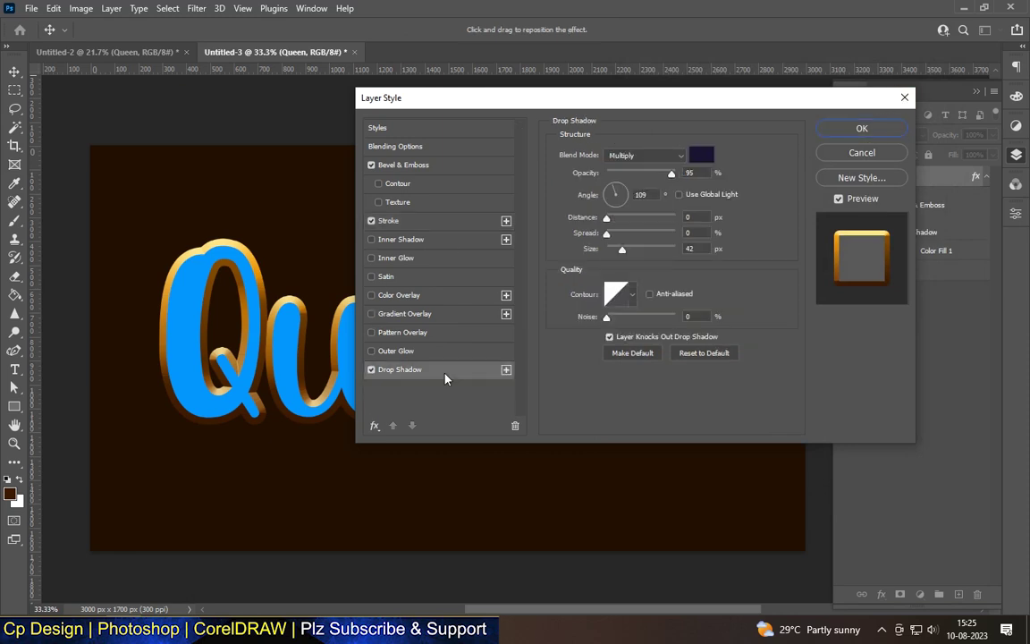
click(702, 156)
text(000000)
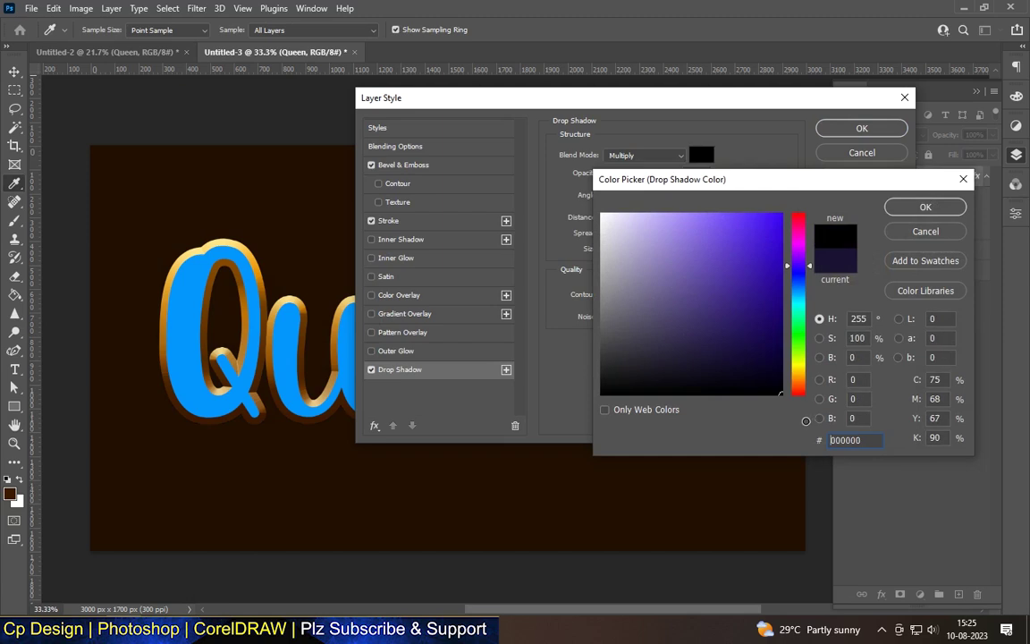
click(902, 209)
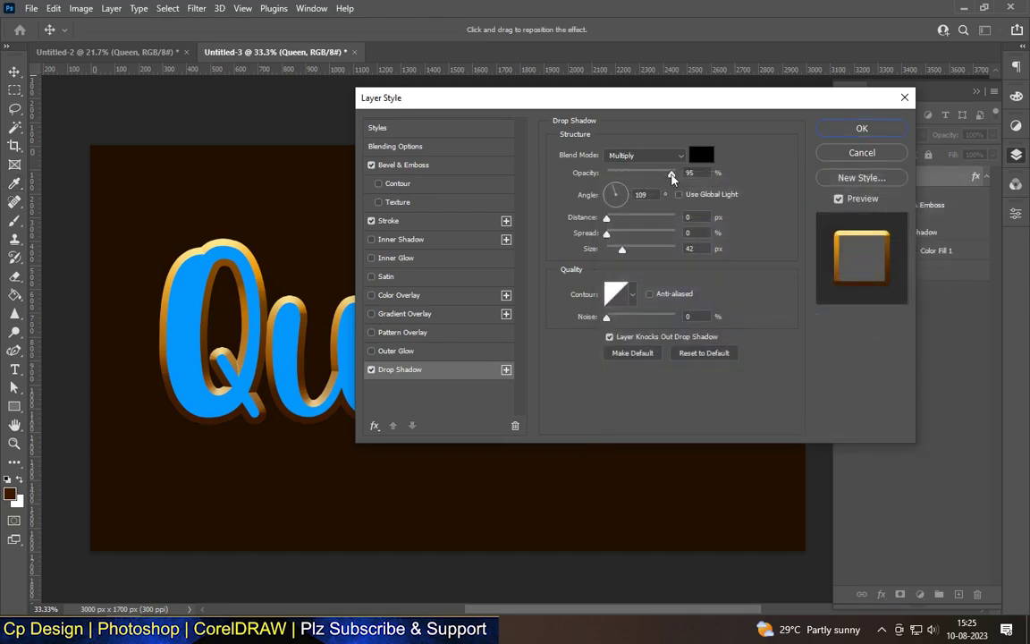
drag(606, 217, 632, 220)
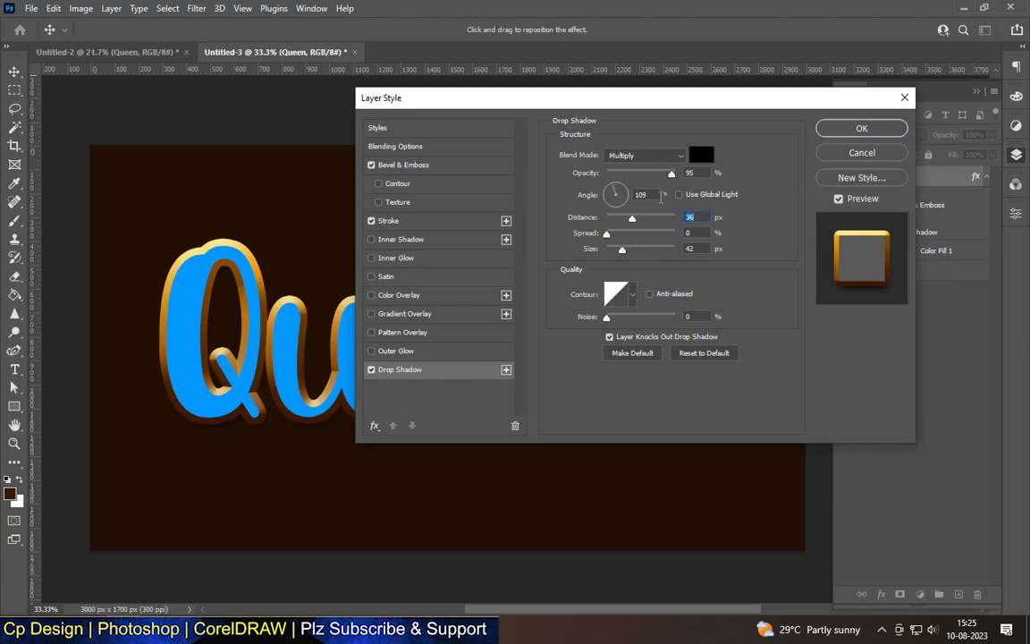
Add a second drop shadow at 78% opacity, 43 px distance, 76 px size.
click(506, 369)
drag(588, 172, 574, 172)
drag(622, 248, 639, 221)
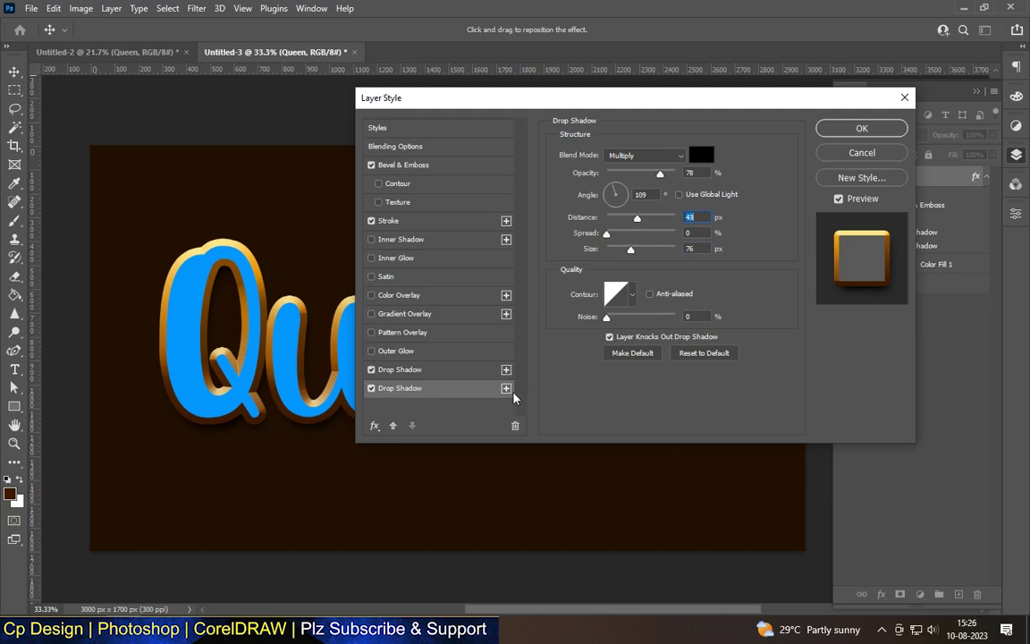
key(Down)
Add third and fourth drop shadows with lower opacity and growing distance and size.
click(506, 387)
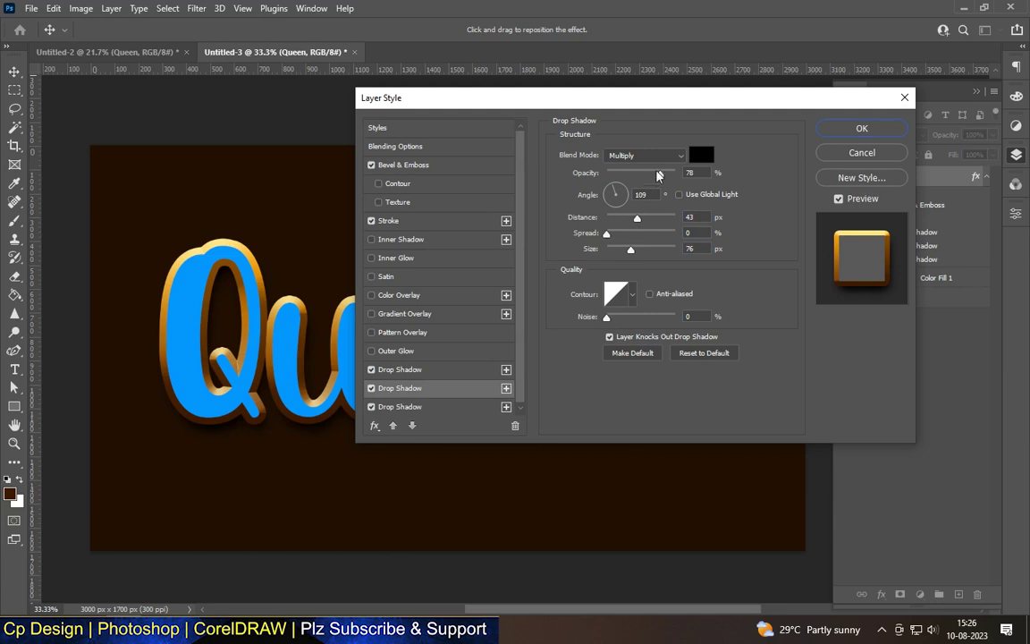
drag(659, 172, 646, 173)
mouse_move(644, 218)
mouse_down()
mouse_move(653, 218)
mouse_move(640, 254)
mouse_up()
scroll(487, 380, down, 1)
click(506, 405)
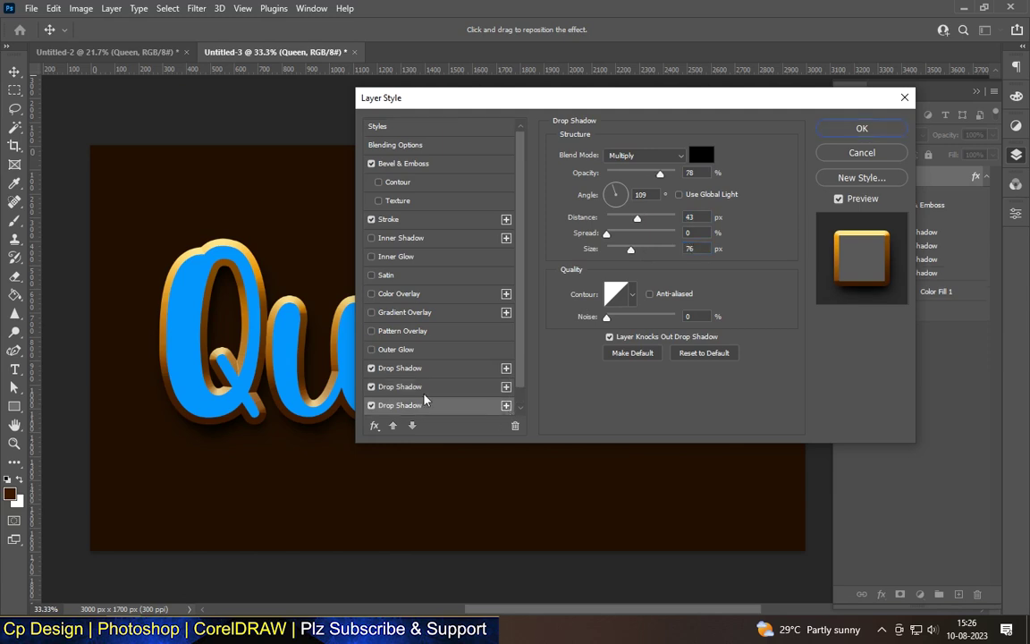
click(399, 405)
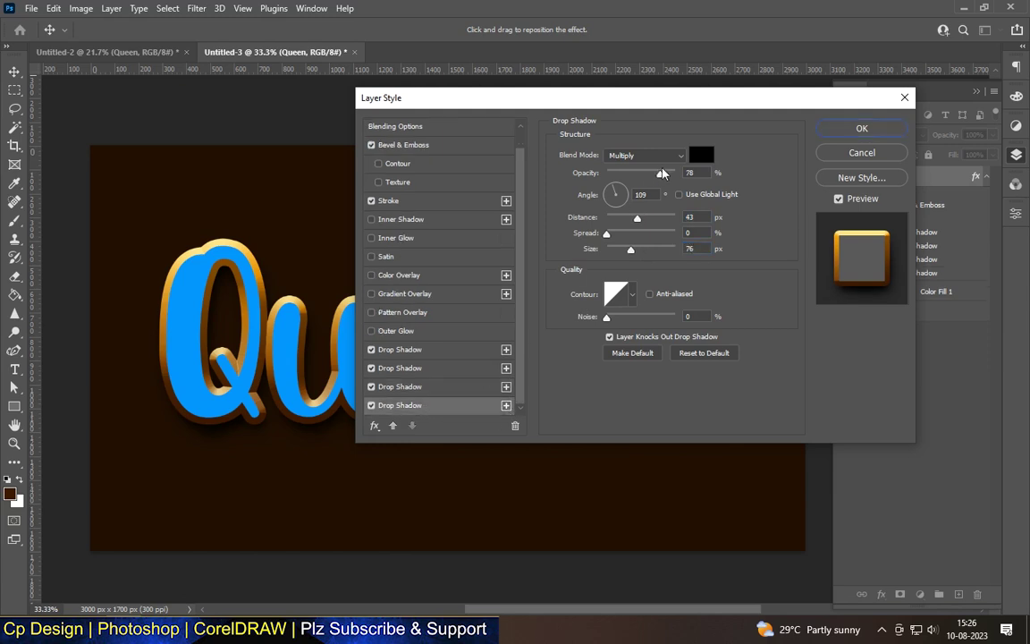
drag(659, 172, 651, 172)
drag(638, 217, 642, 217)
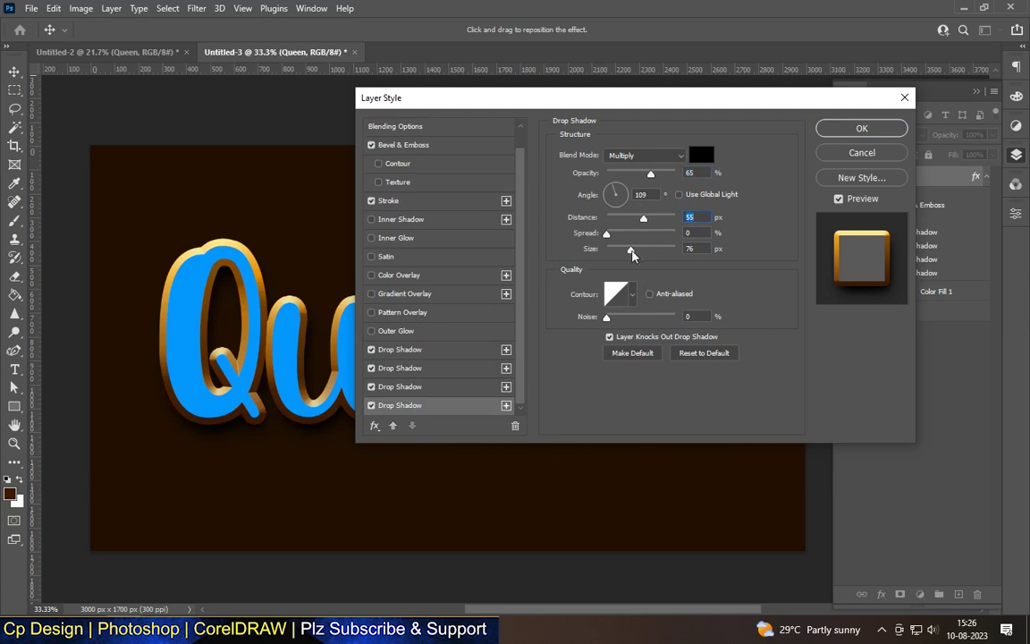
drag(630, 249, 637, 251)
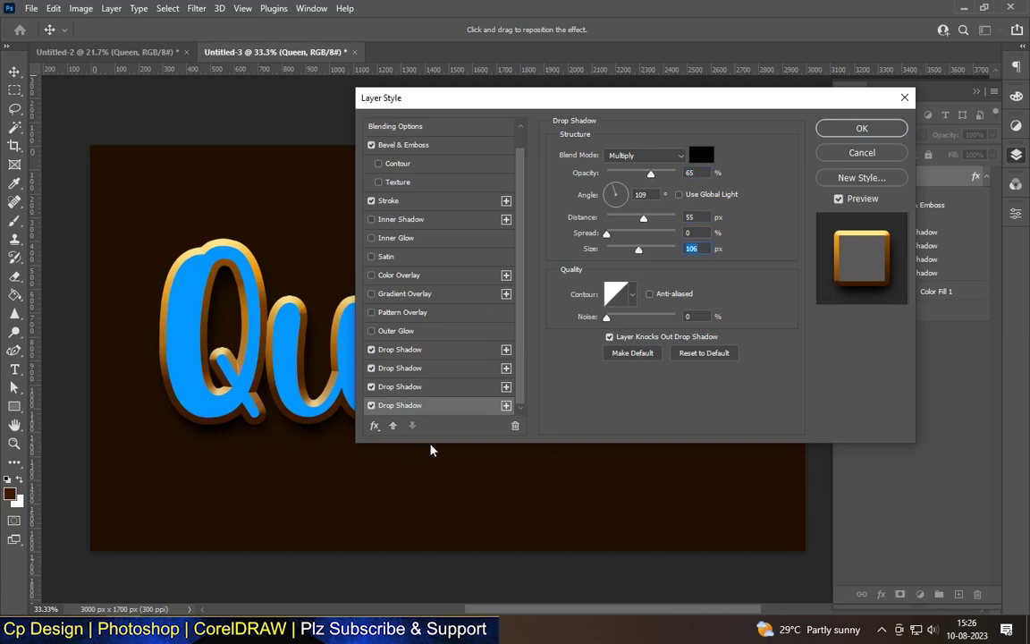
Add fifth and sixth shadows, the last at 40%, 137 px distance, 177 px size.
click(506, 407)
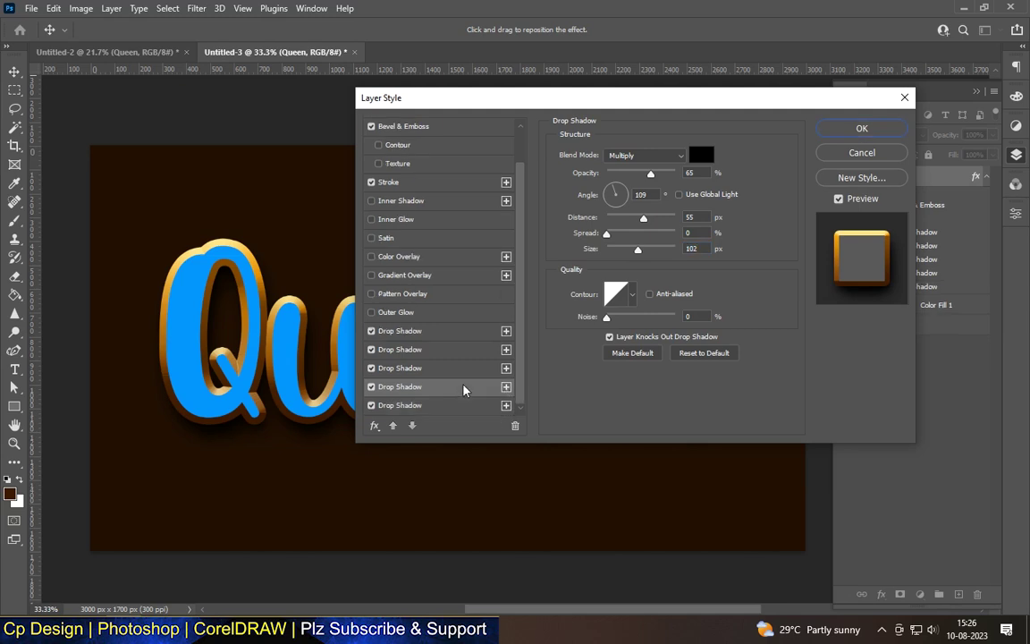
drag(650, 174, 645, 173)
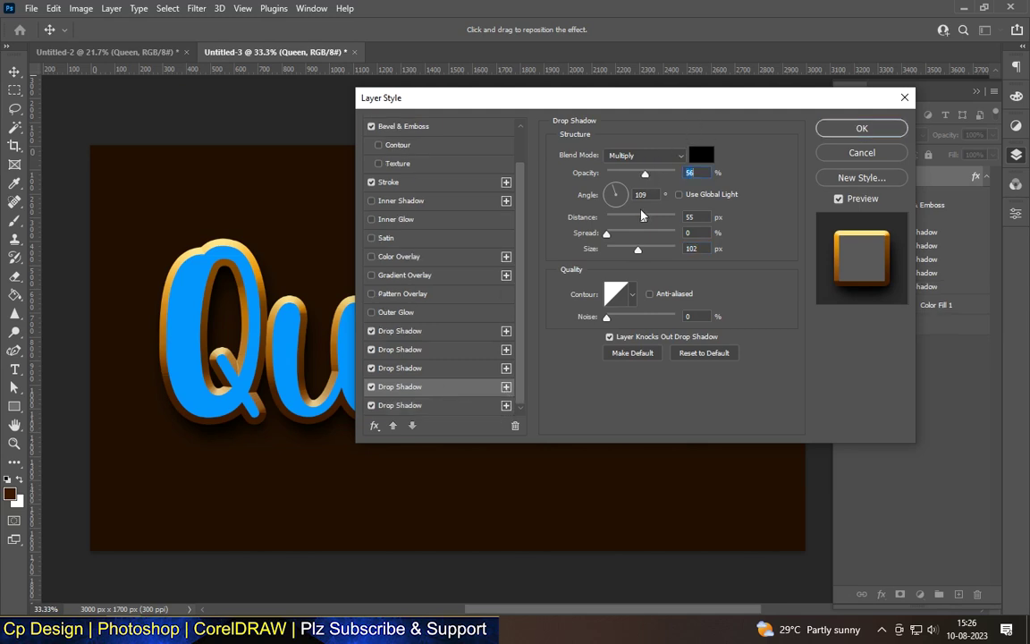
mouse_move(642, 218)
mouse_down()
mouse_move(655, 221)
mouse_move(649, 250)
mouse_up()
click(467, 405)
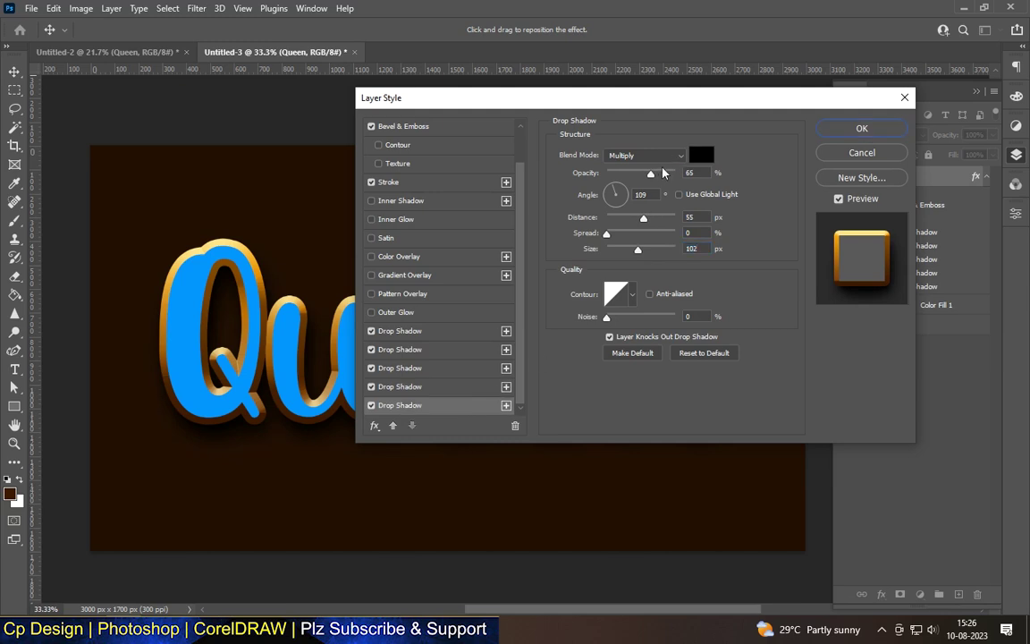
drag(652, 172, 645, 172)
drag(645, 219, 645, 250)
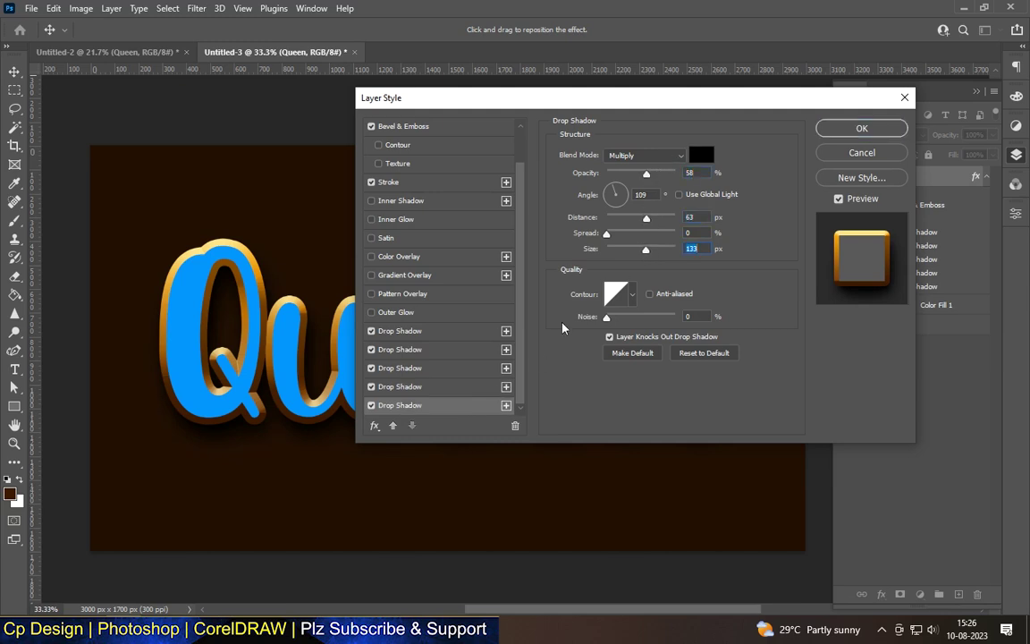
click(506, 406)
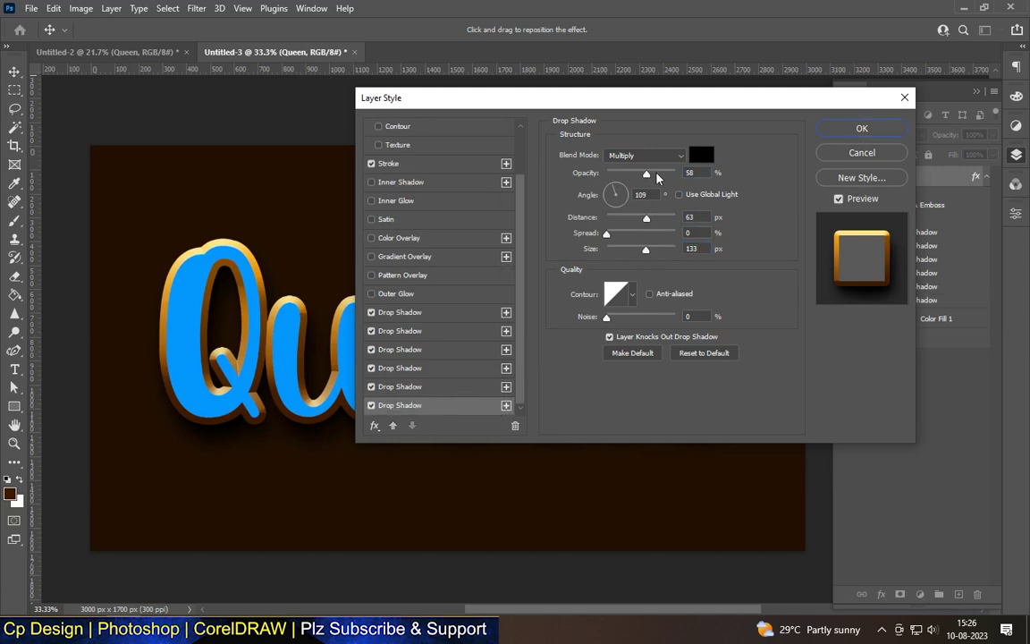
drag(646, 173, 633, 173)
mouse_move(646, 218)
mouse_down()
mouse_move(662, 219)
mouse_move(648, 251)
mouse_move(658, 253)
mouse_up()
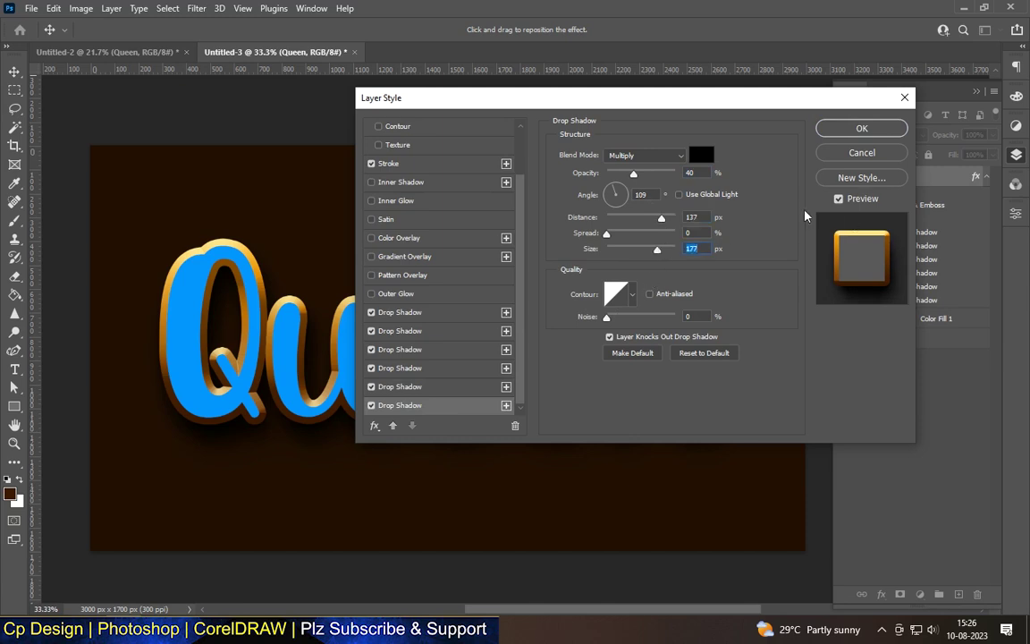
click(864, 130)
Set the Queen layer's Fill Opacity to 0% in Blending Options.
click(616, 218)
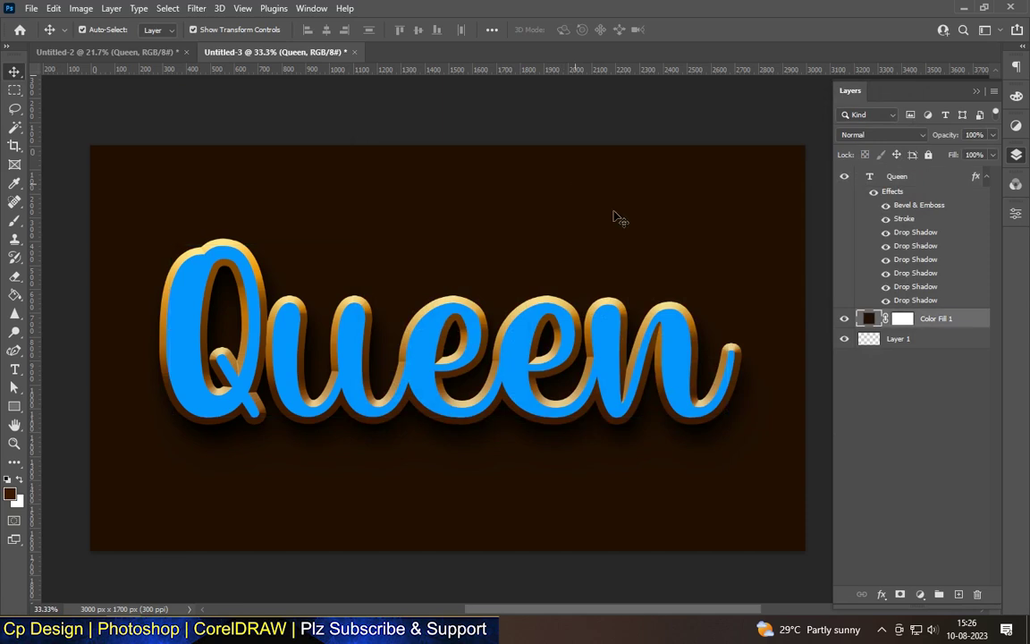
scroll(542, 230, up, 1)
scroll(453, 242, down, 2)
scroll(483, 358, up, 2)
click(487, 358)
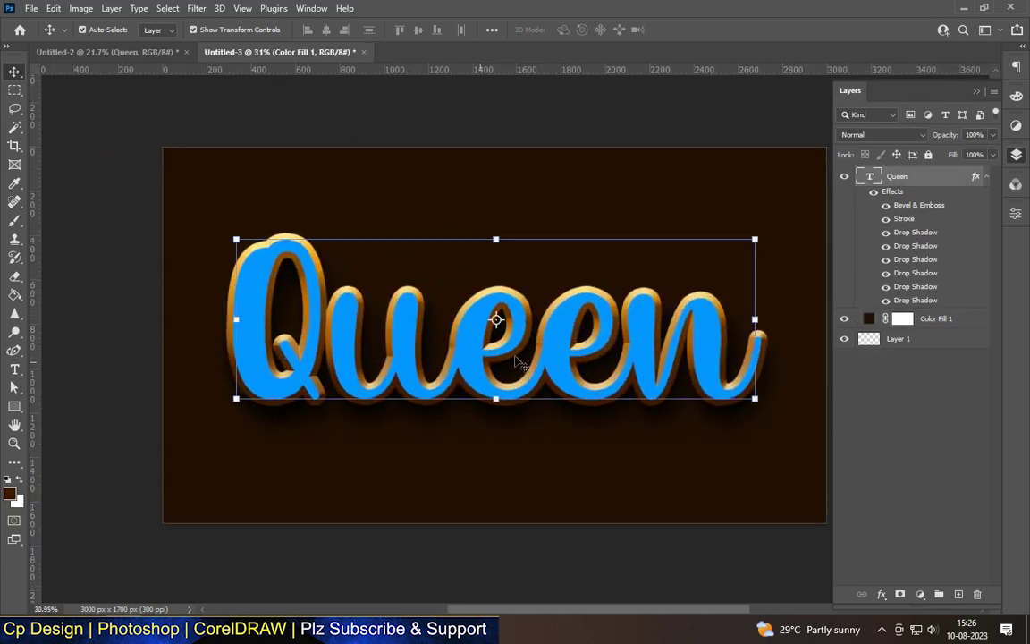
double_click(932, 188)
drag(689, 208, 555, 224)
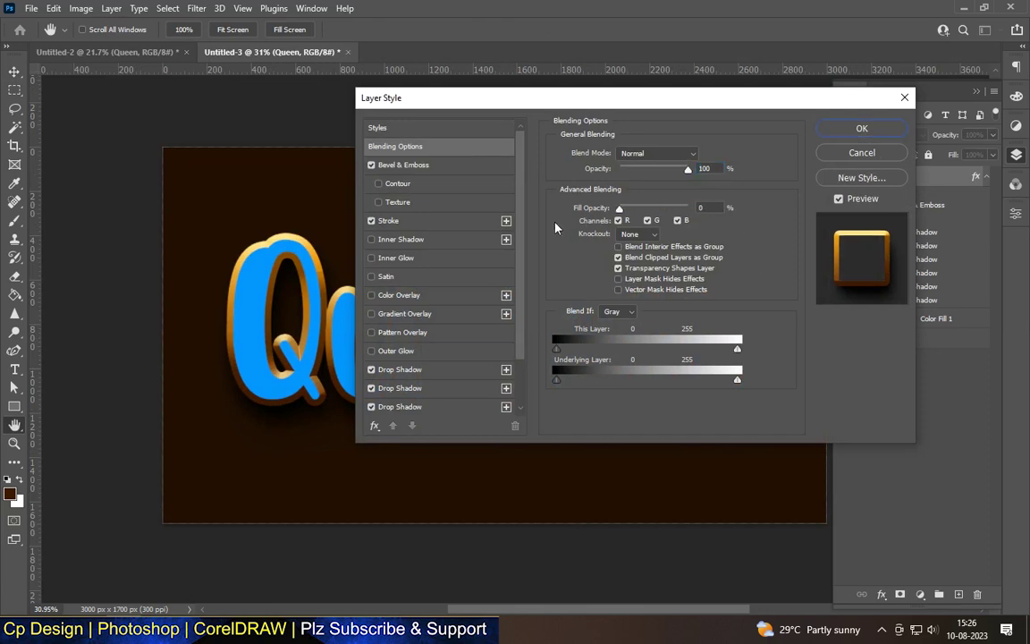
click(860, 131)
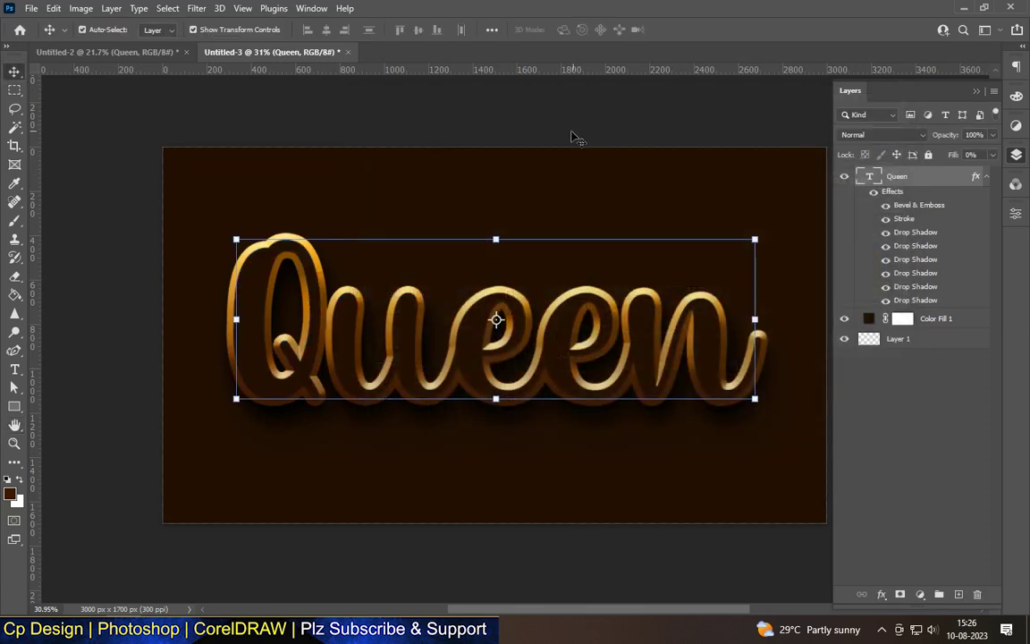
Duplicate the Queen layer into a 'Queen copy' above the original.
scroll(399, 333, up, 2)
scroll(400, 334, up, 2)
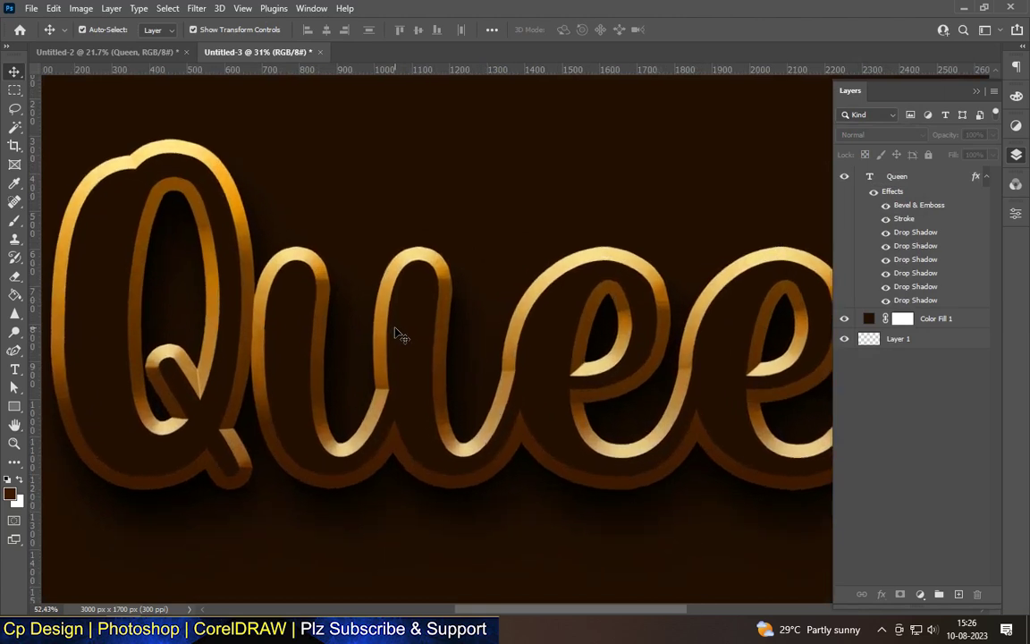
scroll(520, 361, up, 2)
scroll(518, 360, up, 2)
scroll(518, 358, down, 1)
scroll(520, 353, down, 2)
scroll(519, 345, down, 2)
scroll(438, 299, down, 1)
scroll(438, 268, down, 3)
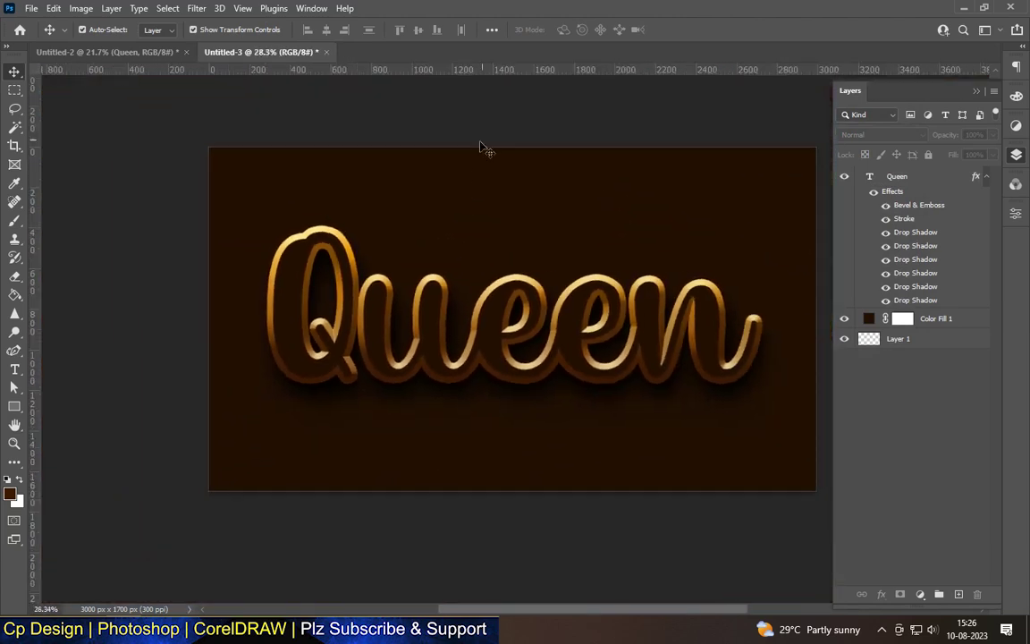
click(606, 280)
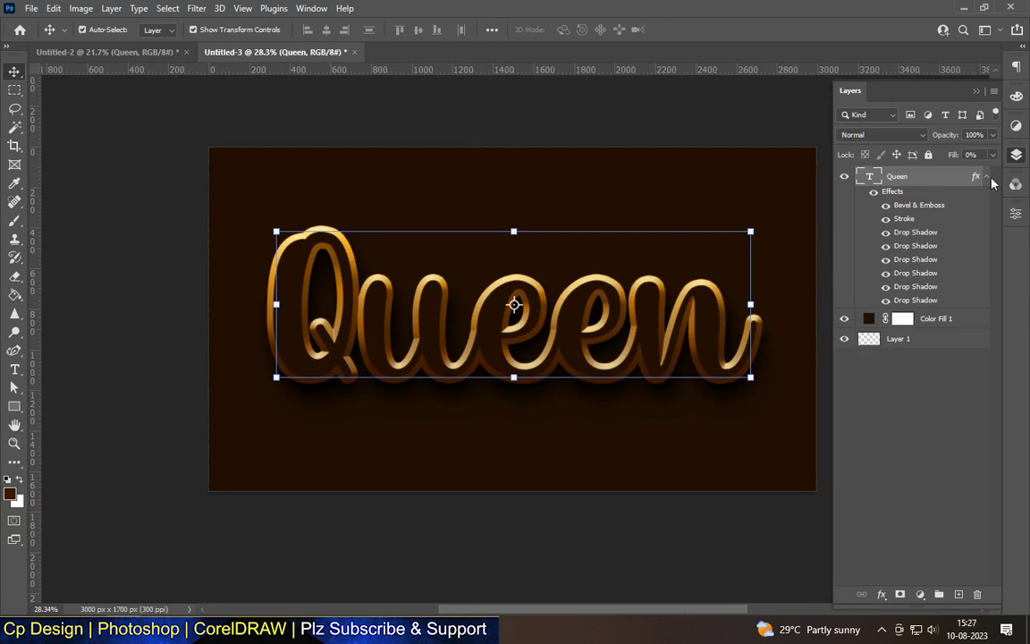
click(986, 176)
mouse_move(938, 177)
mouse_down()
mouse_move(924, 461)
mouse_move(958, 594)
mouse_up()
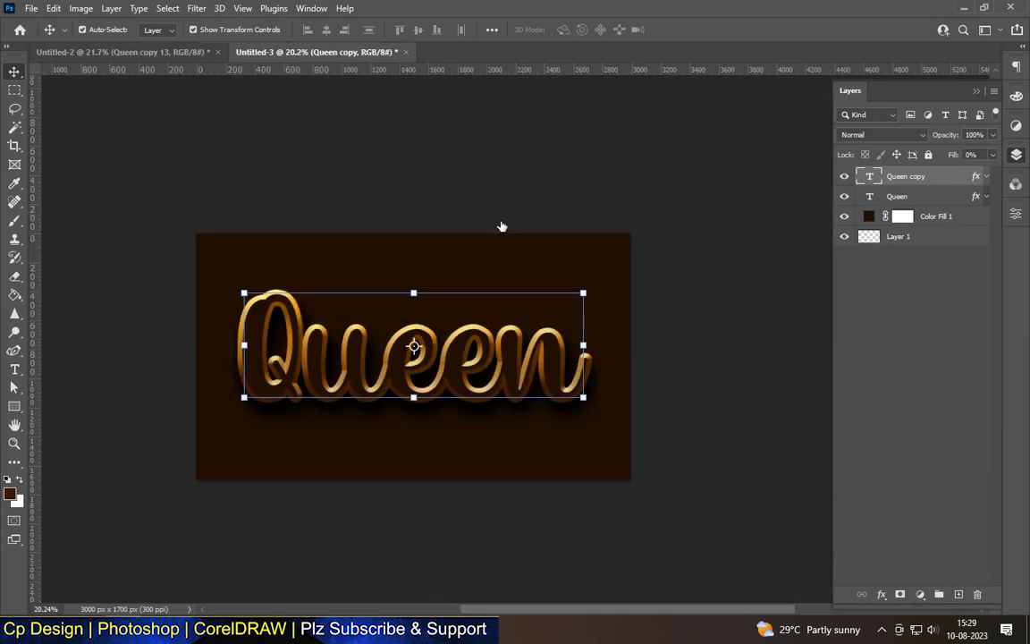
Uncheck every drop shadow on Queen copy, keeping its stroke, and apply.
click(371, 405)
click(371, 386)
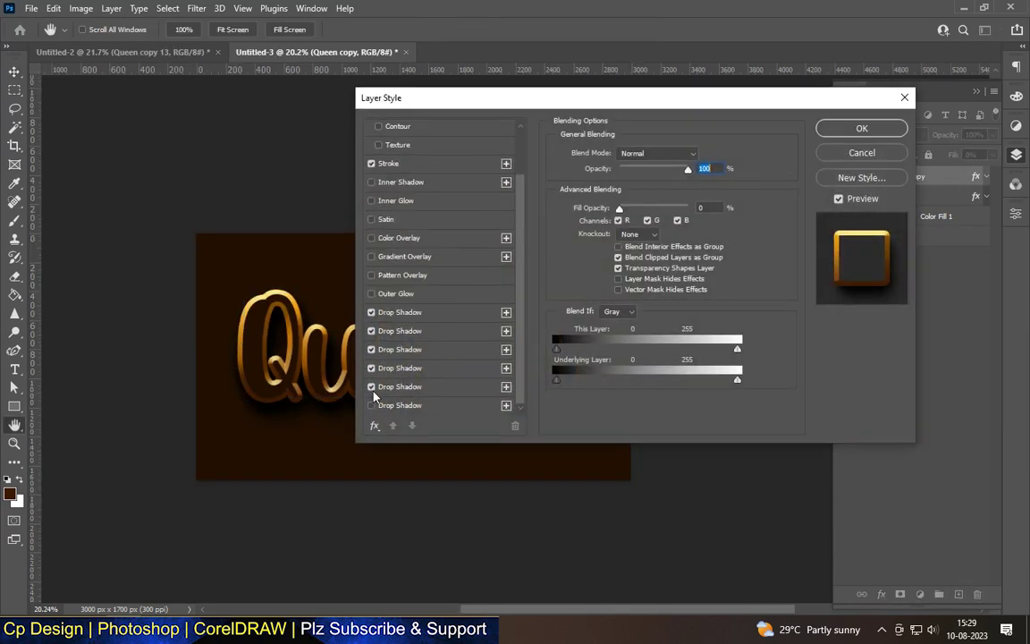
click(371, 349)
click(371, 312)
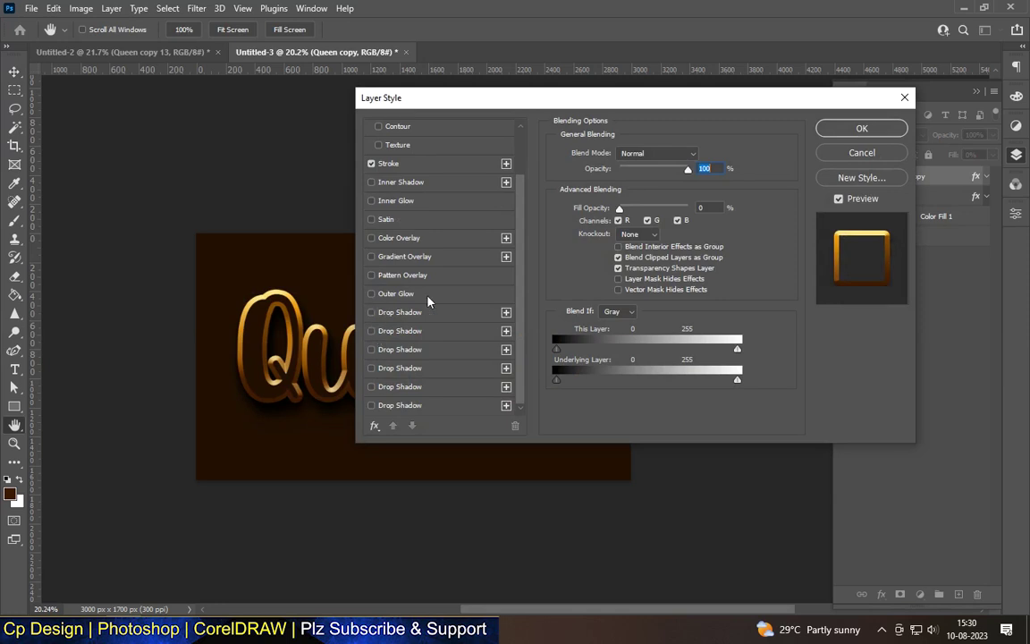
click(861, 128)
scroll(407, 322, up, 1)
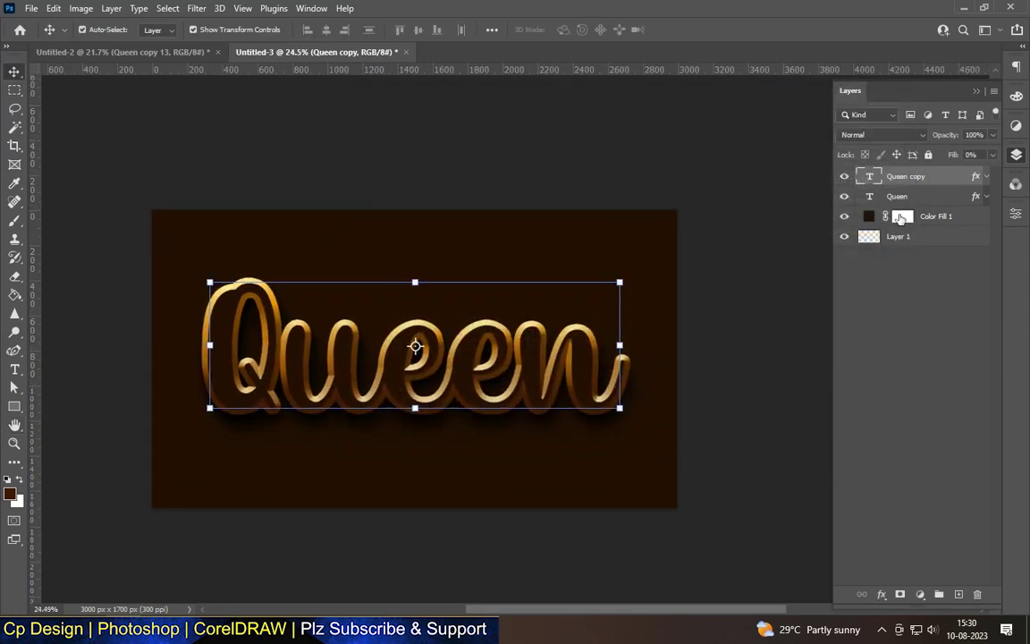
Build stacked offset copies of the Queen text with repeated Ctrl+Alt+Shift+T.
key(ctrl+t)
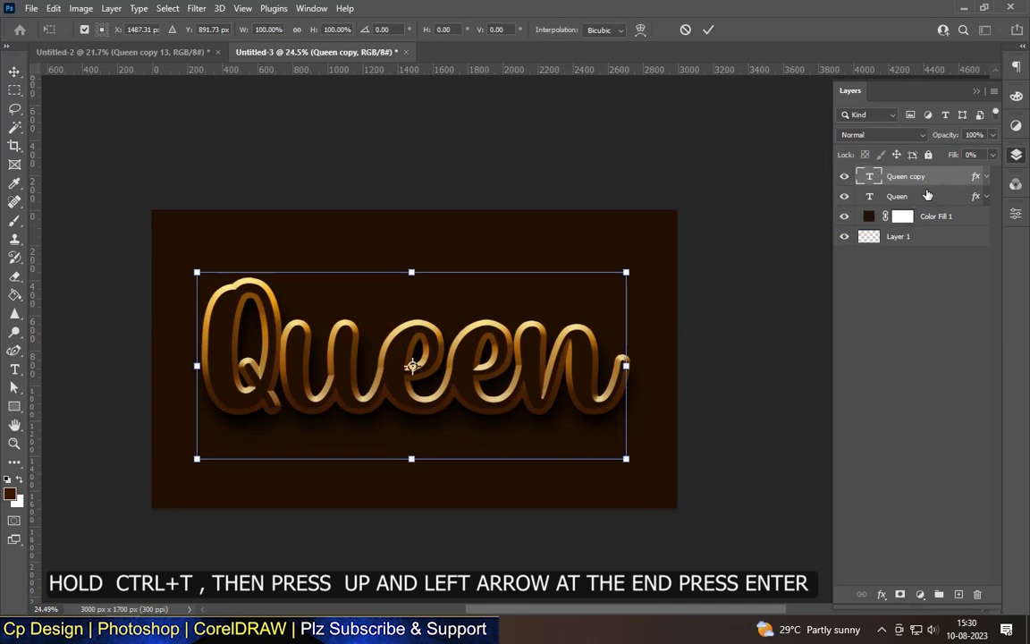
key(Return)
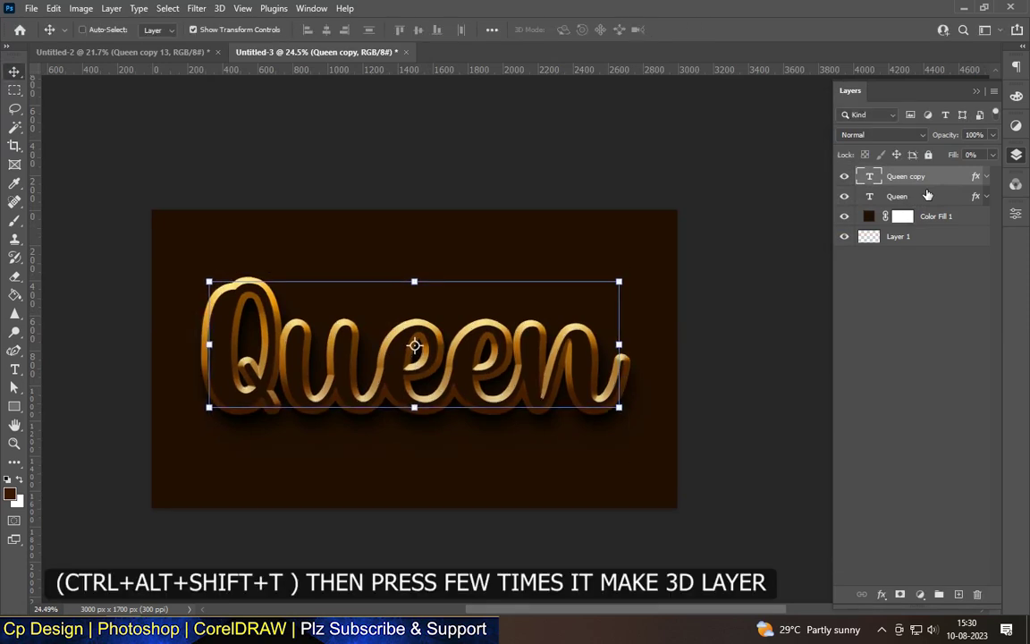
key(ctrl+alt+shift+t)
key(ctrl+alt+shift+t)
key(ctrl+alt+shift+t)
key(ctrl+alt+shift+t)
key(ctrl+alt+shift+t)
key(ctrl+alt+shift+t)
key(ctrl+alt+shift+t)
key(ctrl+alt+shift+t)
key(ctrl+alt+shift+t)
key(ctrl+alt+shift+t)
key(ctrl+alt+shift+t)
key(ctrl+alt+shift+t)
key(ctrl+alt+shift+t)
key(ctrl+alt+shift+t)
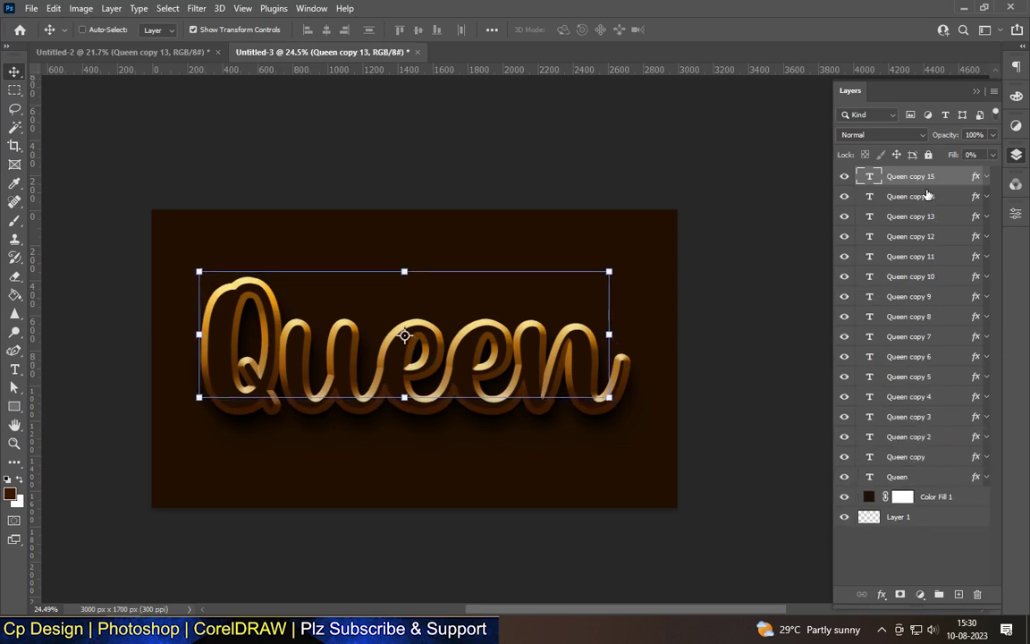
key(ctrl+alt+shift+t)
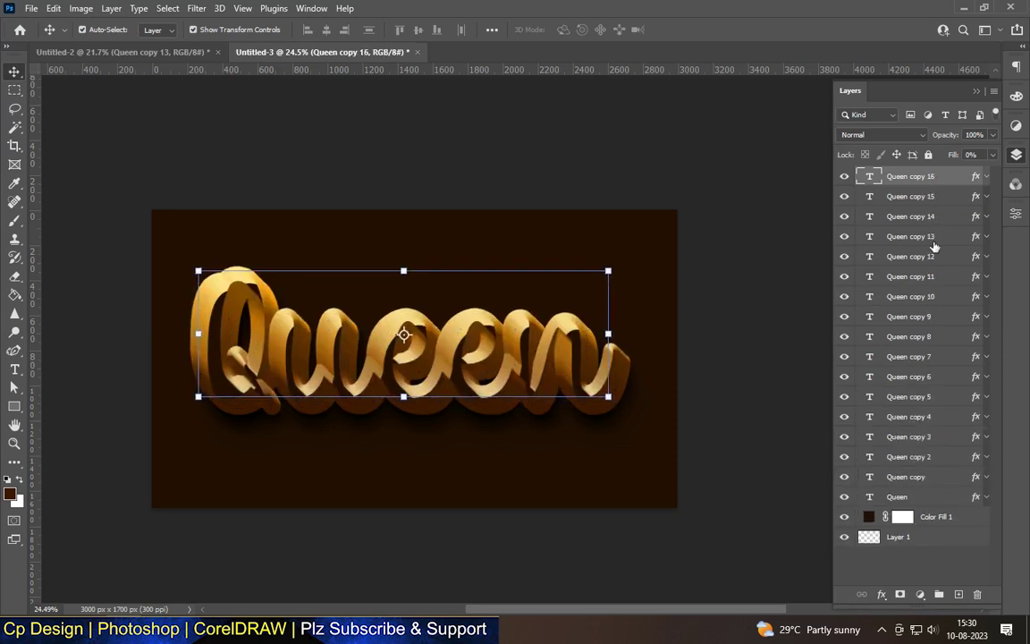
Group Queen copies 1–15 as '3D LAYER' and select Queen copy 16.
click(939, 198)
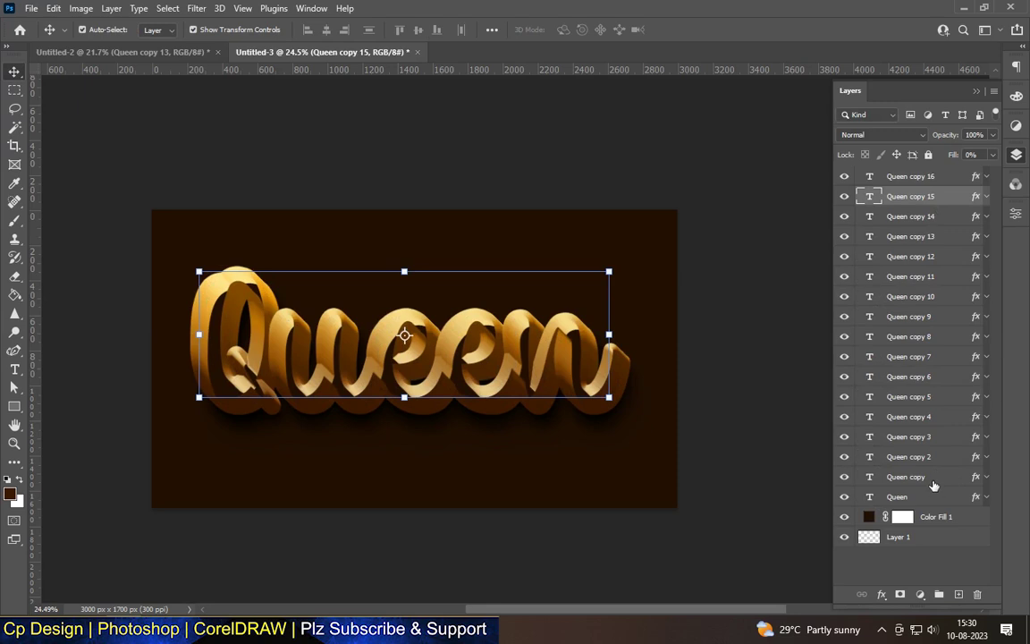
key(ctrl+shift+alt+n)
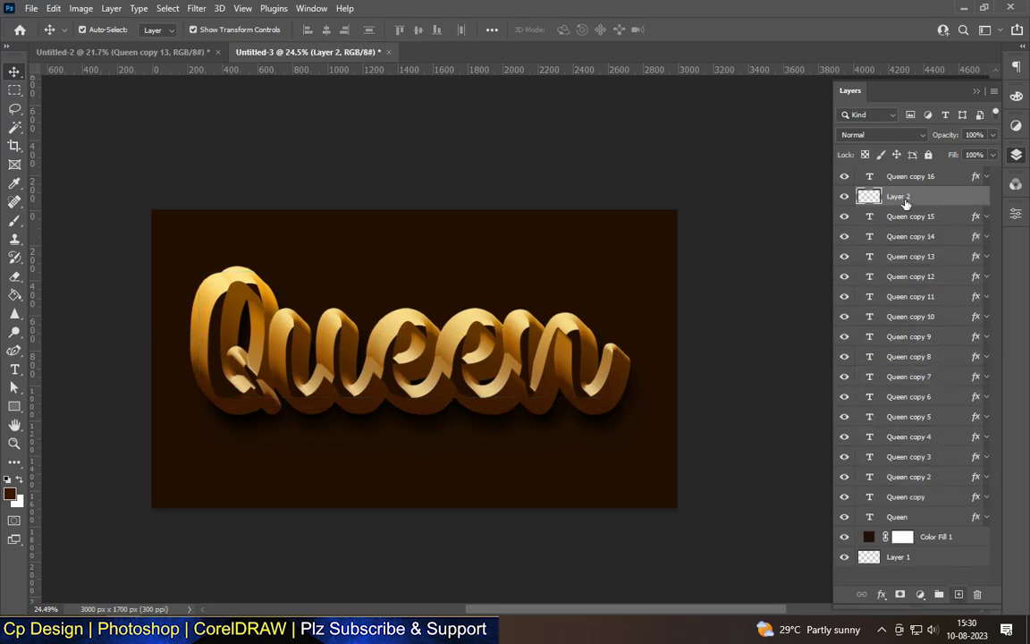
shift+click(905, 496)
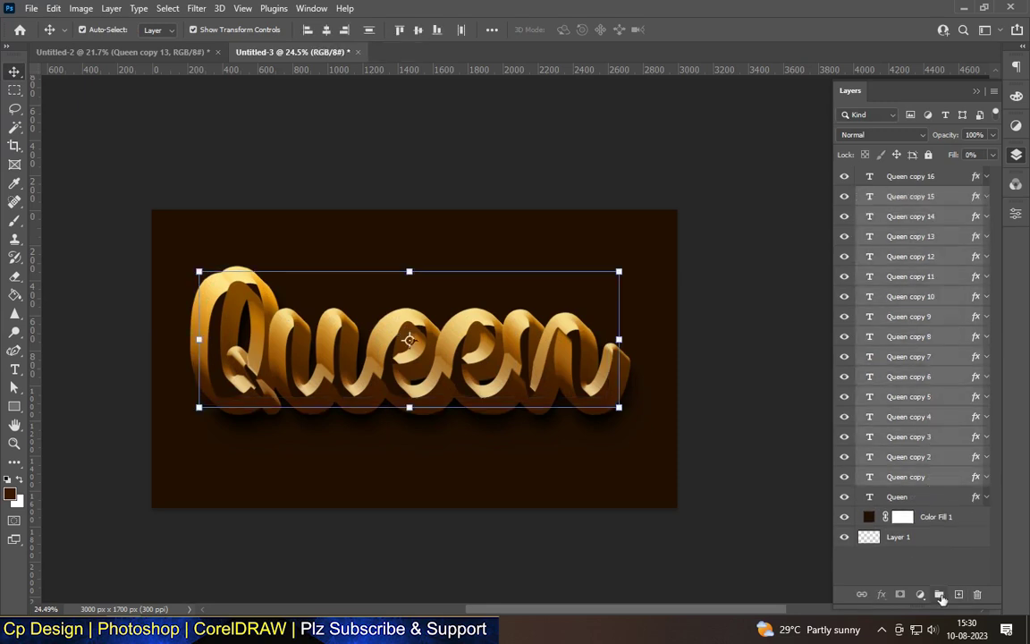
click(938, 594)
double_click(897, 195)
text(3D)
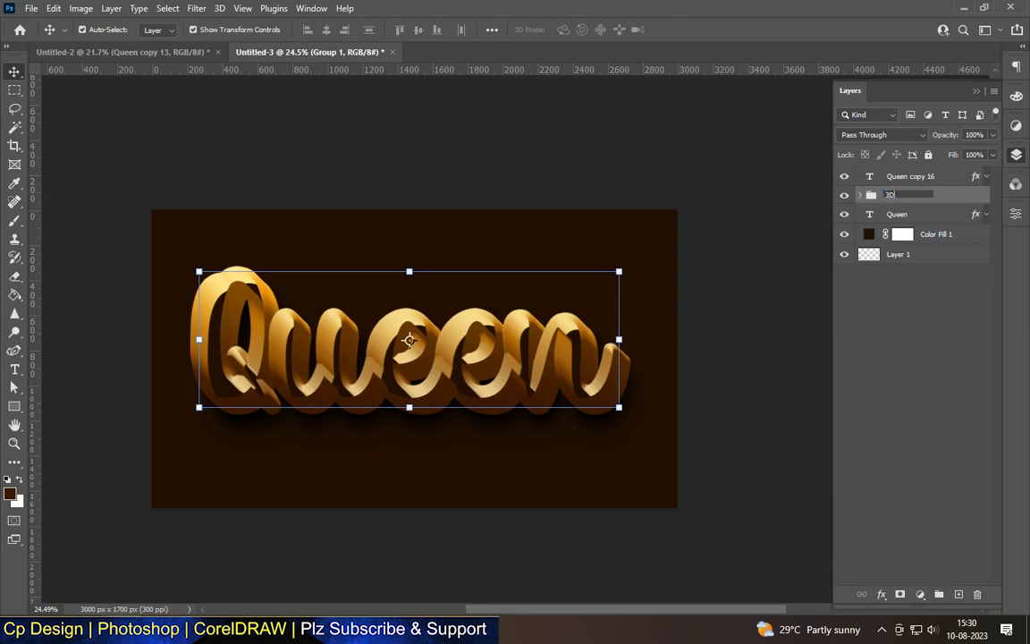
text( LAYER)
key(Return)
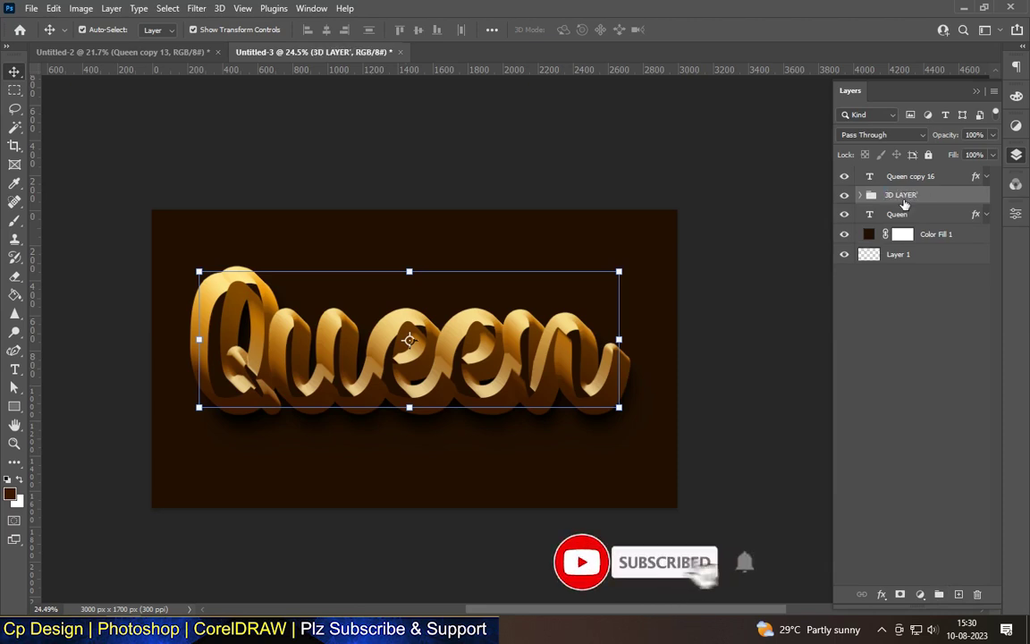
click(413, 327)
scroll(407, 330, up, 1)
Add a Bevel & Emboss with Inner Bevel style to the Queen copy 16 text.
scroll(402, 333, up, 1)
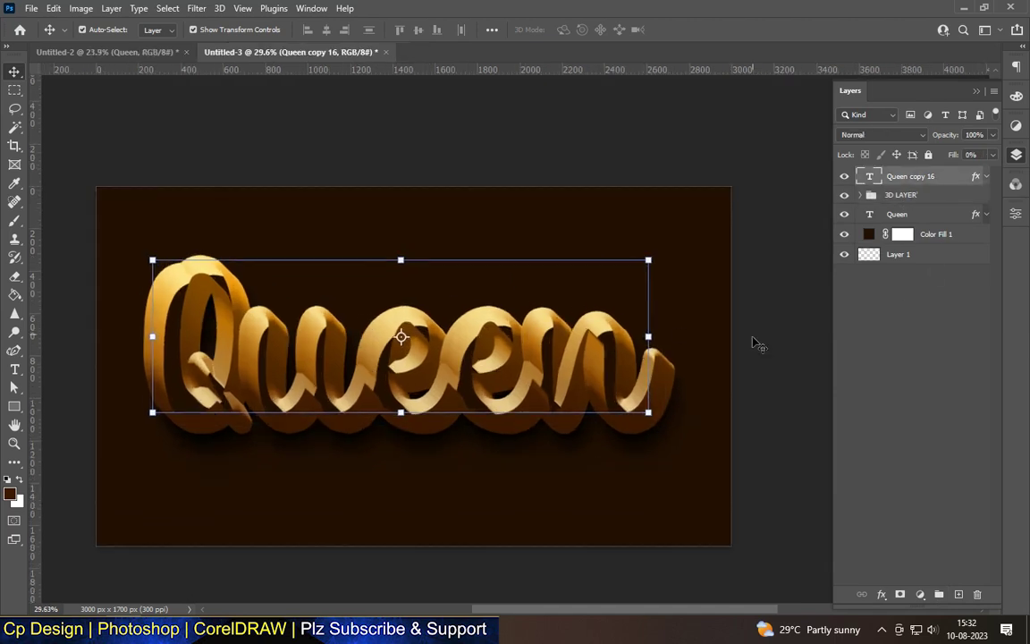
double_click(950, 183)
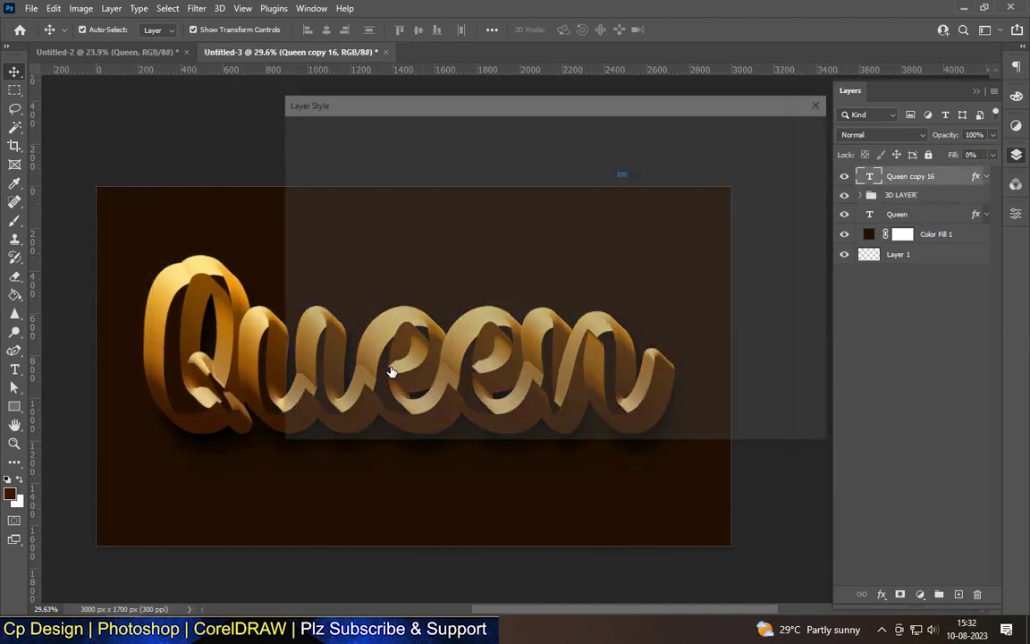
click(347, 167)
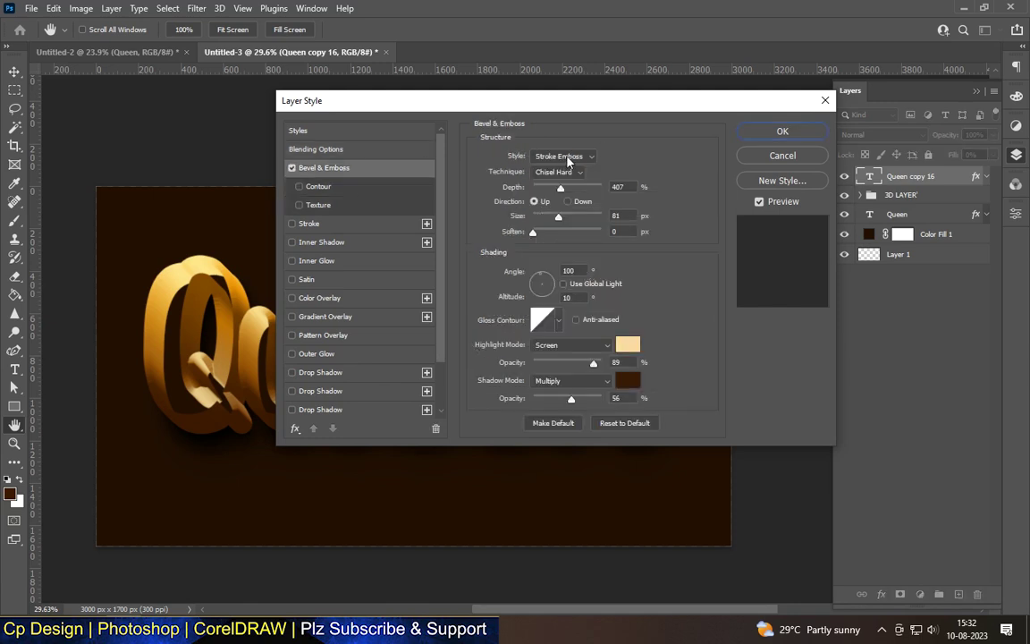
click(563, 156)
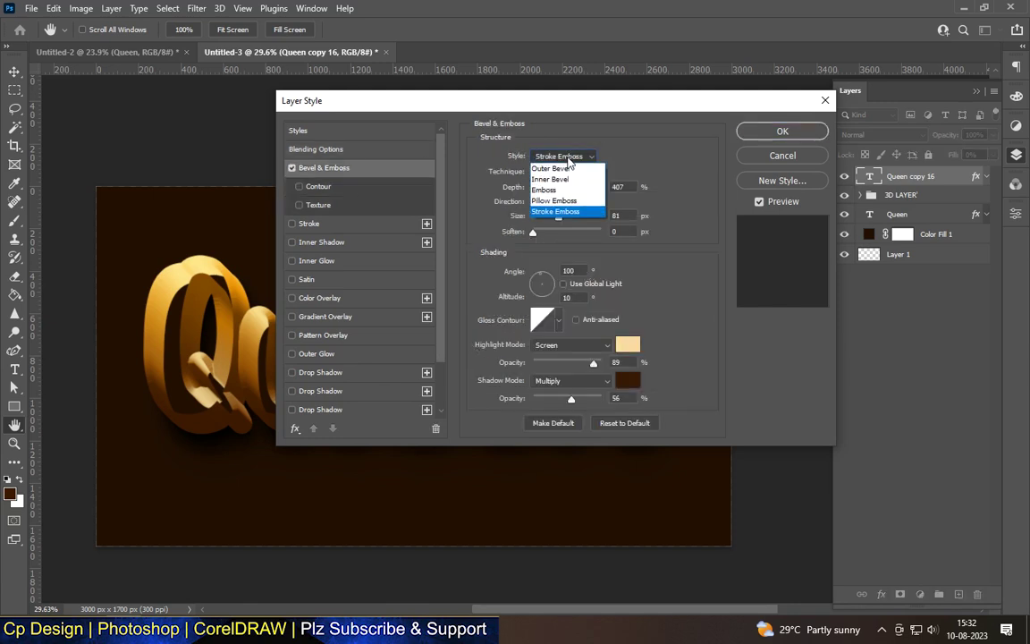
click(556, 179)
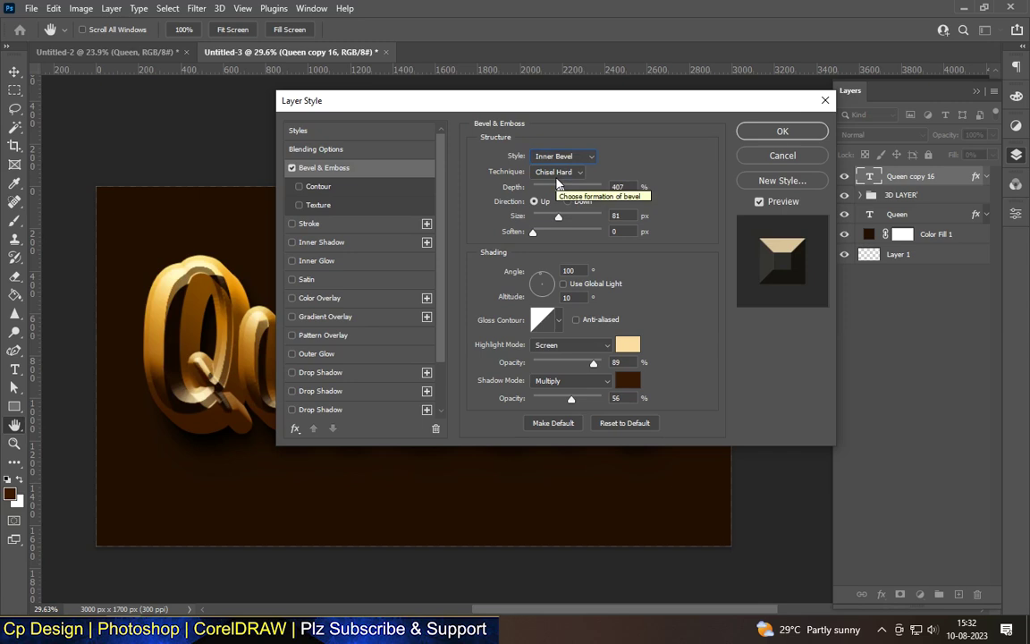
Add a white Color Overlay so the Queen copy 16 face turns white.
click(346, 306)
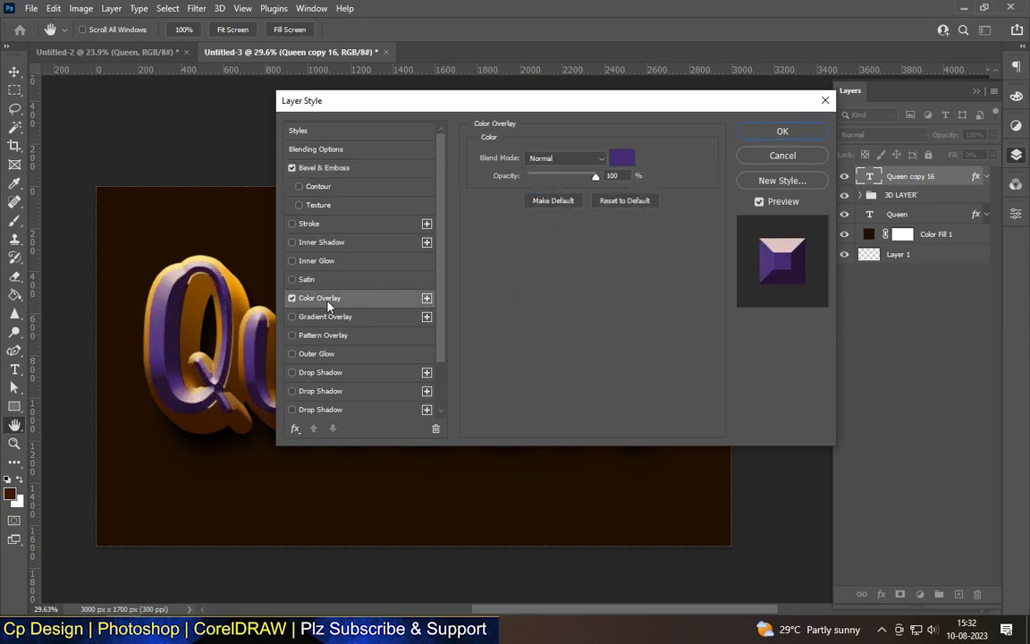
click(622, 158)
click(601, 214)
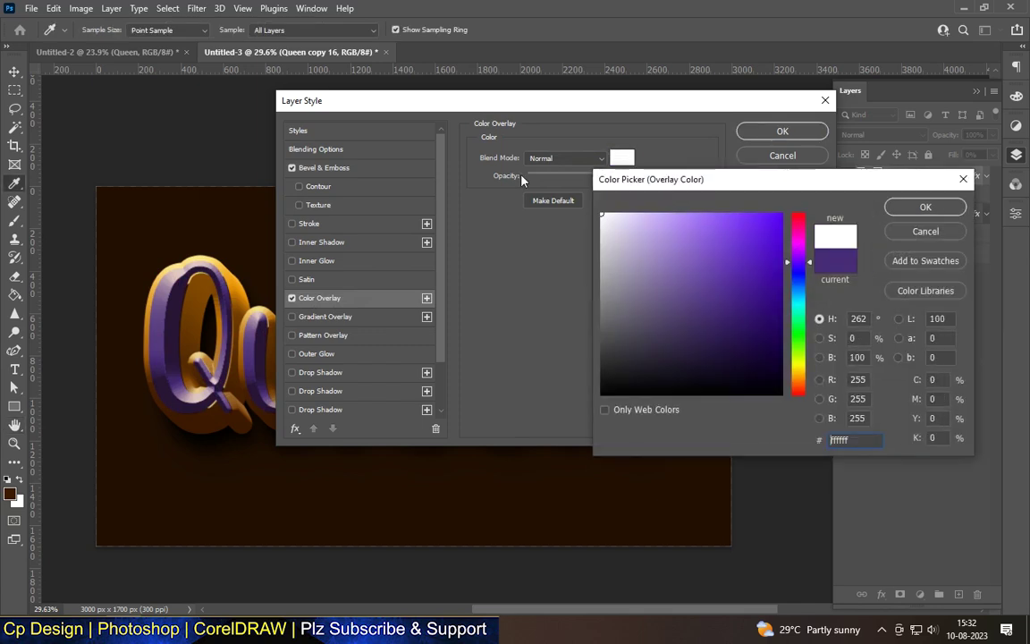
click(903, 209)
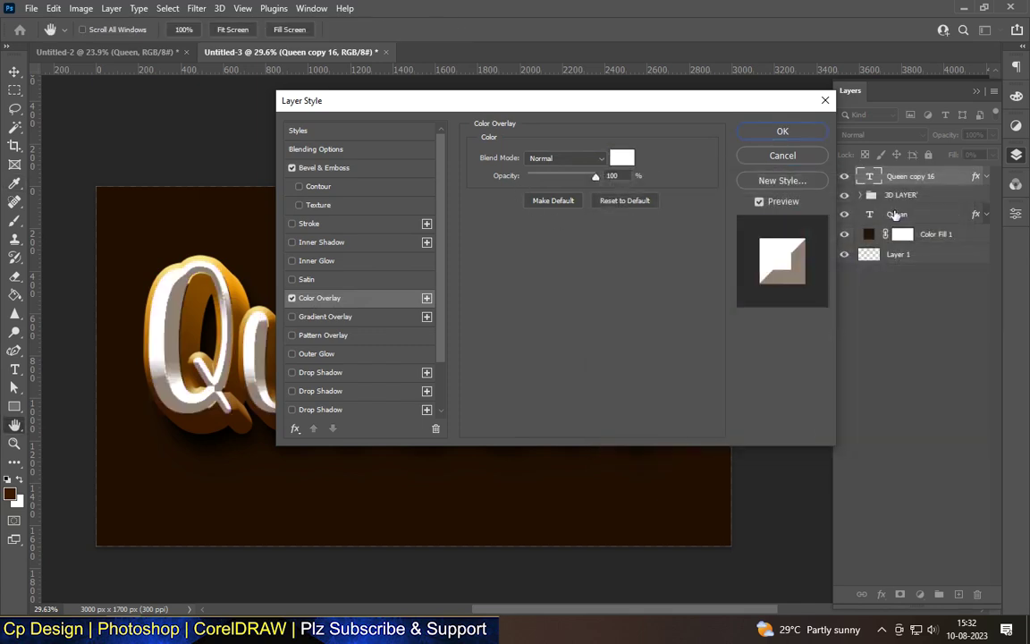
drag(411, 107, 814, 147)
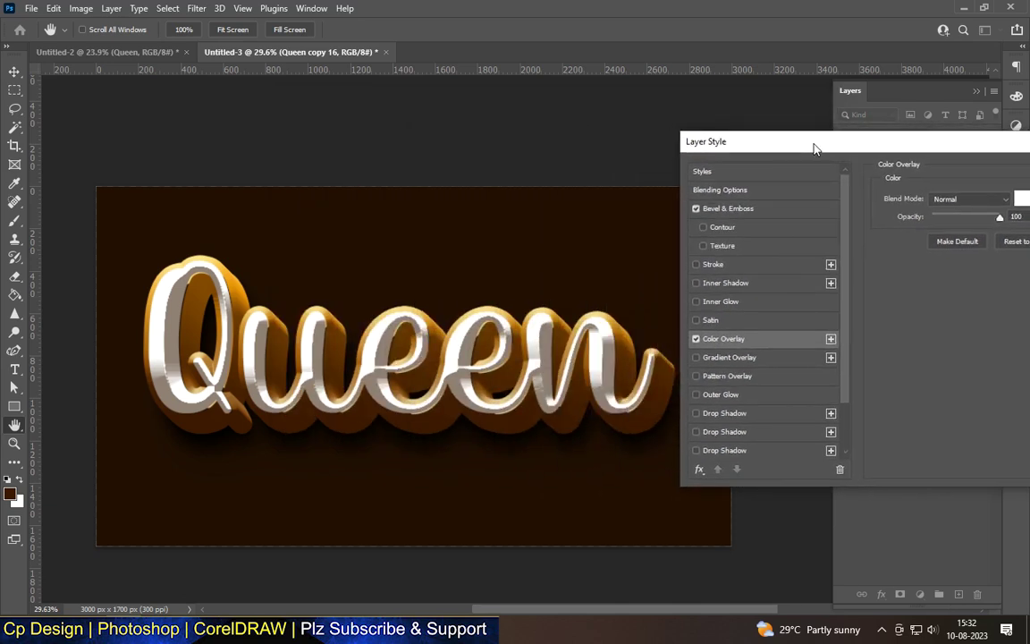
mouse_move(813, 147)
mouse_down()
mouse_move(471, 154)
mouse_move(455, 137)
mouse_move(463, 103)
mouse_up()
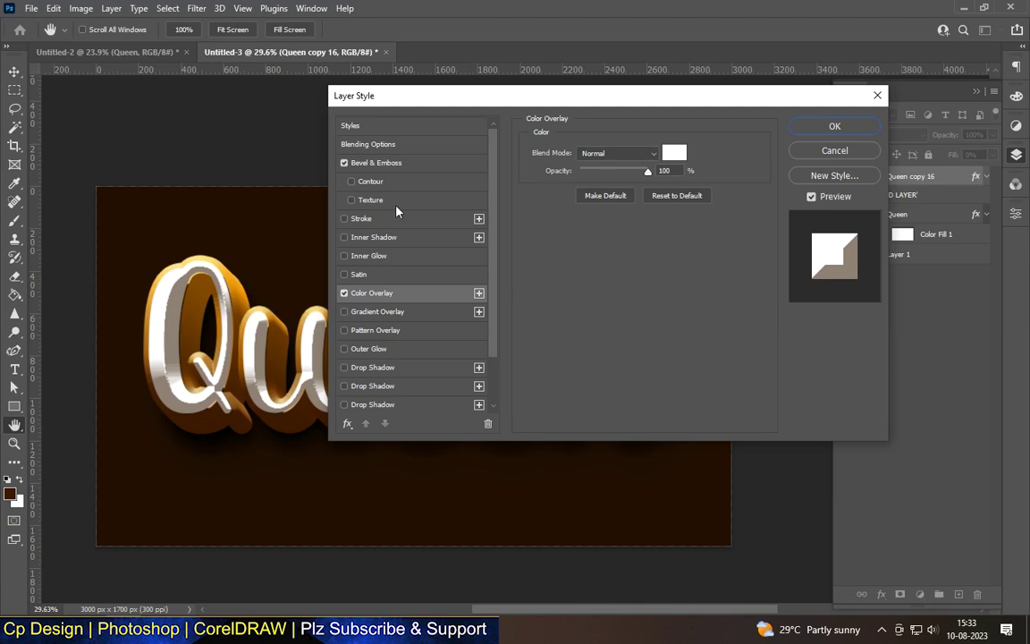
click(483, 165)
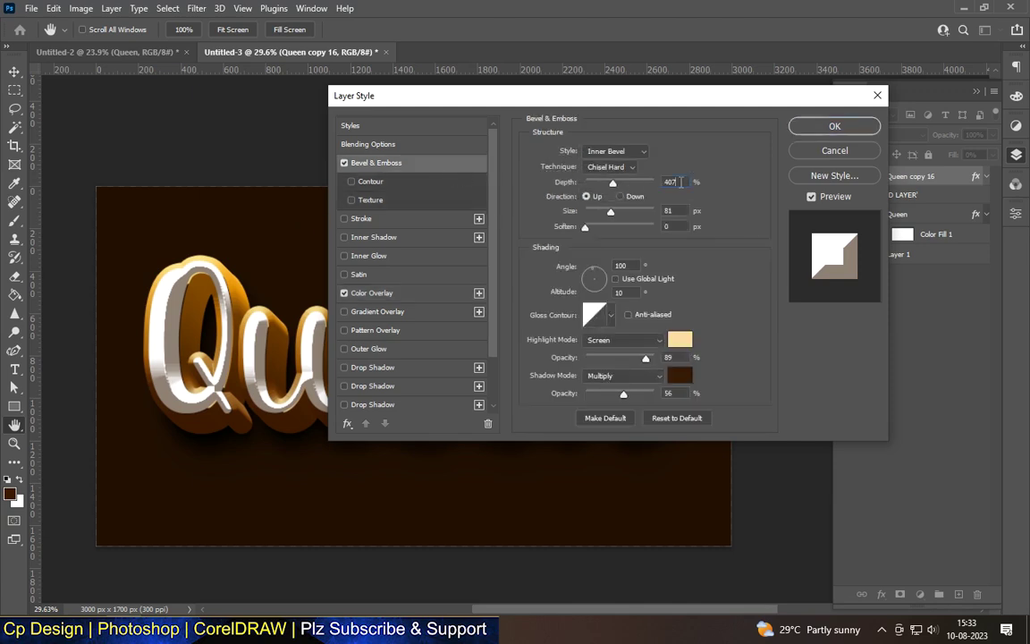
Check the bevel size and angle values and keep the shadow mode at Multiply.
key(Tab)
double_click(627, 265)
click(624, 375)
click(612, 315)
Make the bevel shadow black at 35% opacity, then try a cyan Outer Glow.
click(690, 375)
click(781, 393)
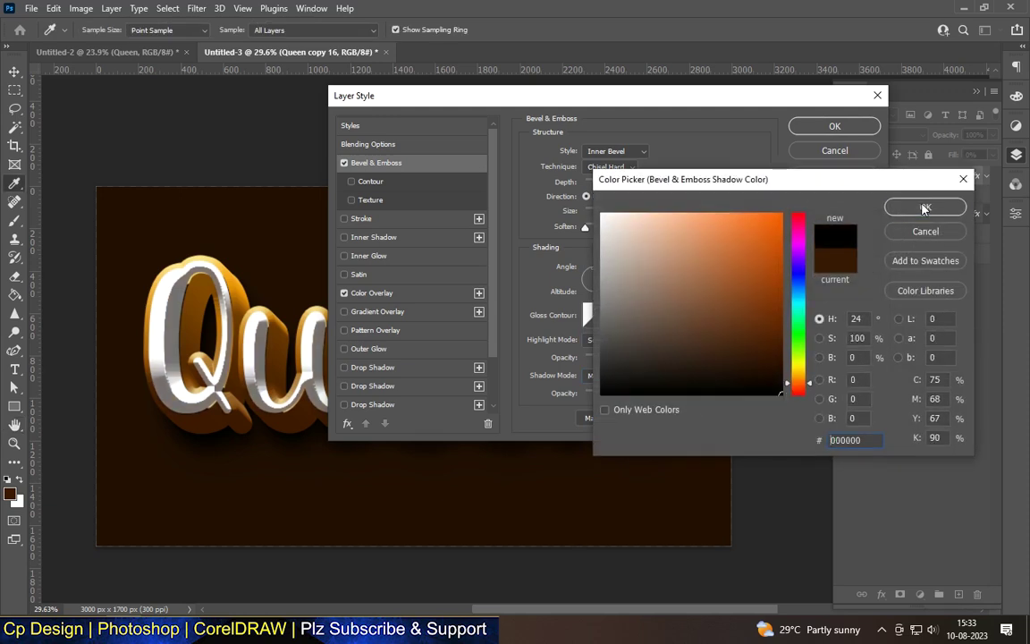
key(Return)
click(667, 393)
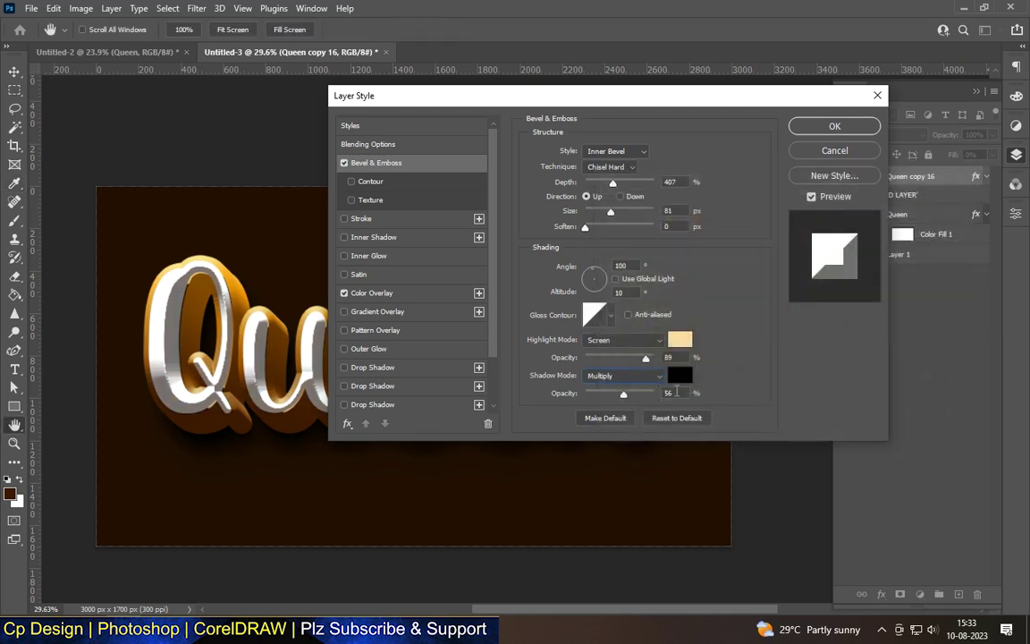
text(35)
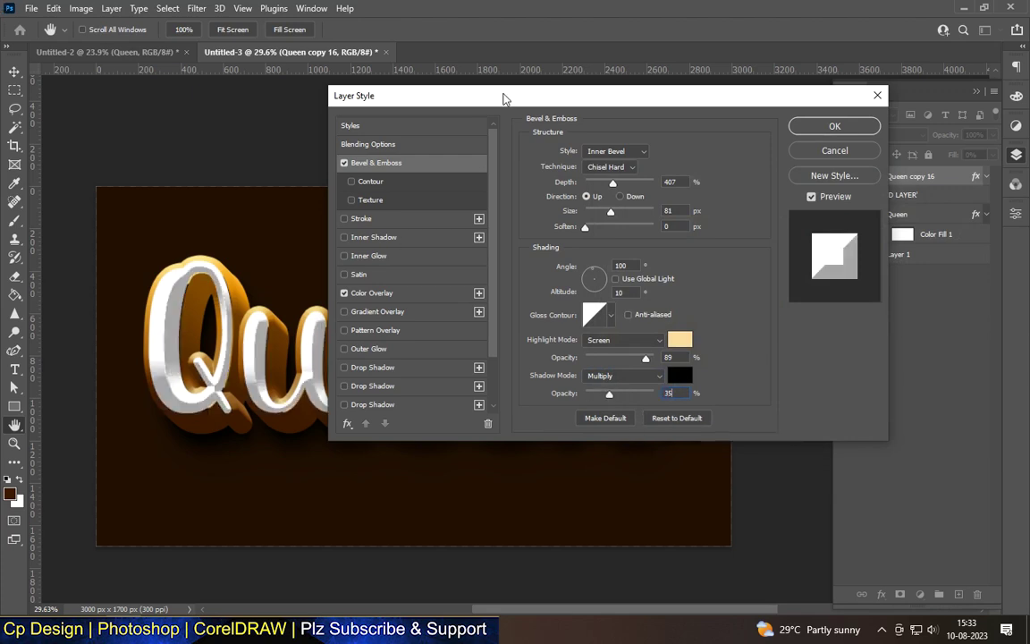
mouse_move(454, 94)
mouse_down()
mouse_move(909, 109)
mouse_move(777, 167)
mouse_move(483, 85)
mouse_move(743, 101)
mouse_move(541, 122)
mouse_up()
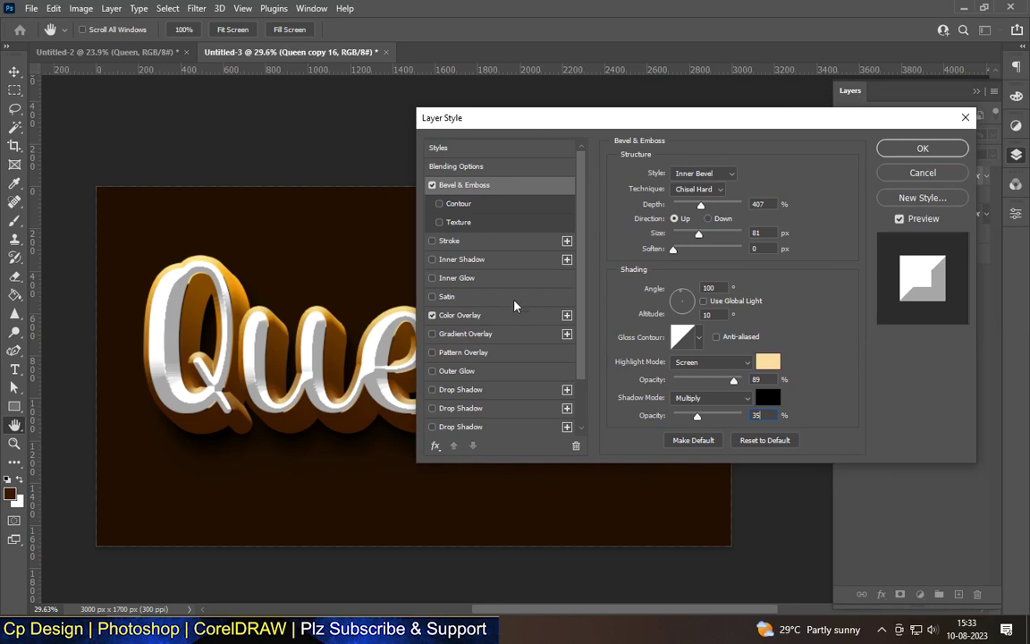
click(458, 372)
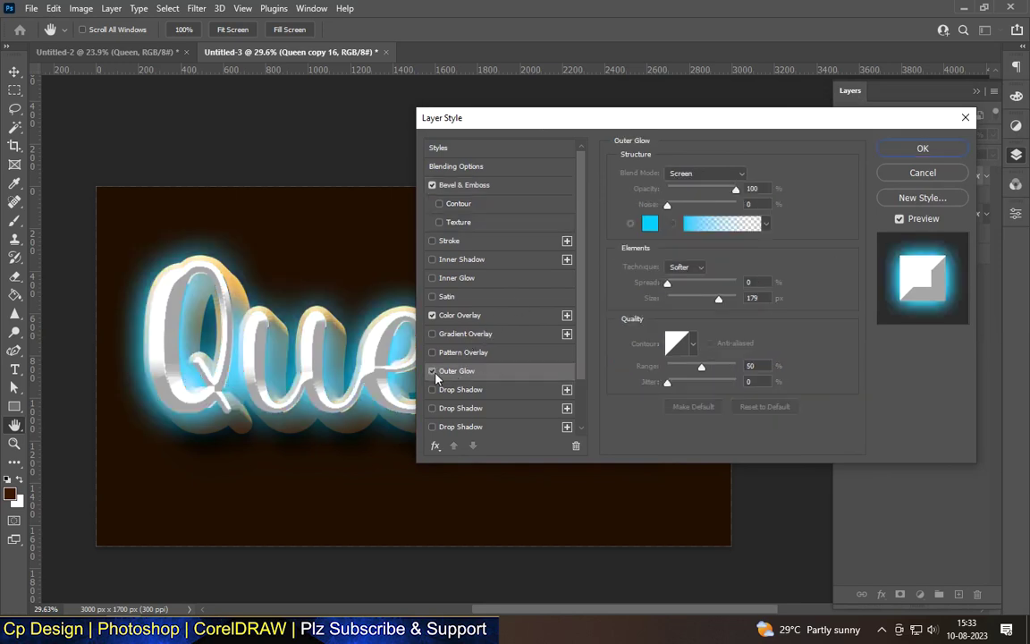
Replace the outer glow with a 57% drop shadow, 12 px distance, 42 px size, and apply.
click(431, 370)
click(431, 390)
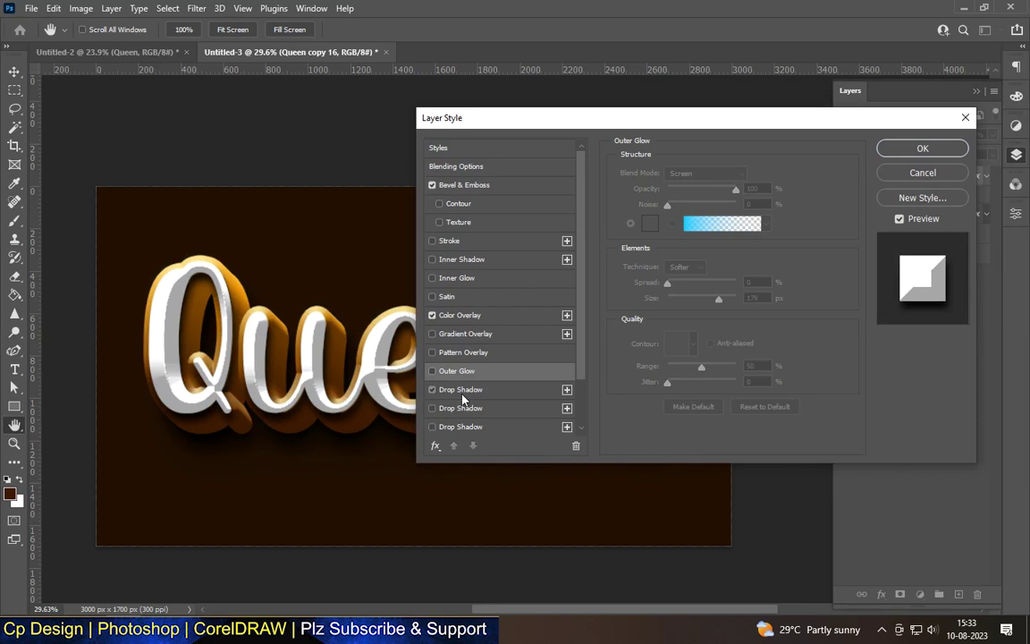
click(461, 389)
drag(729, 194, 686, 194)
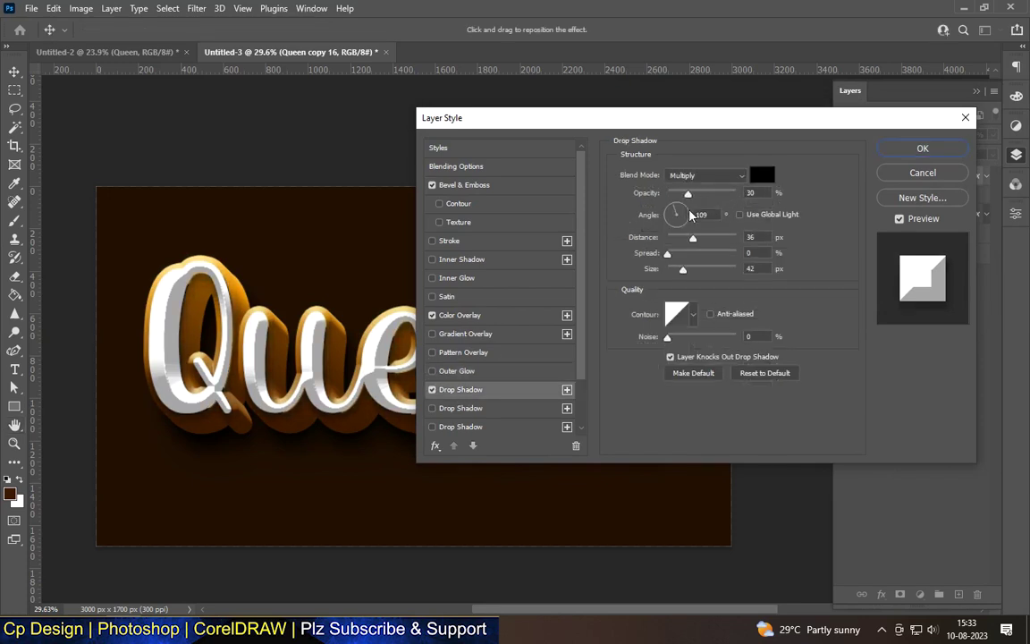
drag(686, 194, 696, 194)
drag(693, 238, 676, 238)
drag(696, 194, 706, 194)
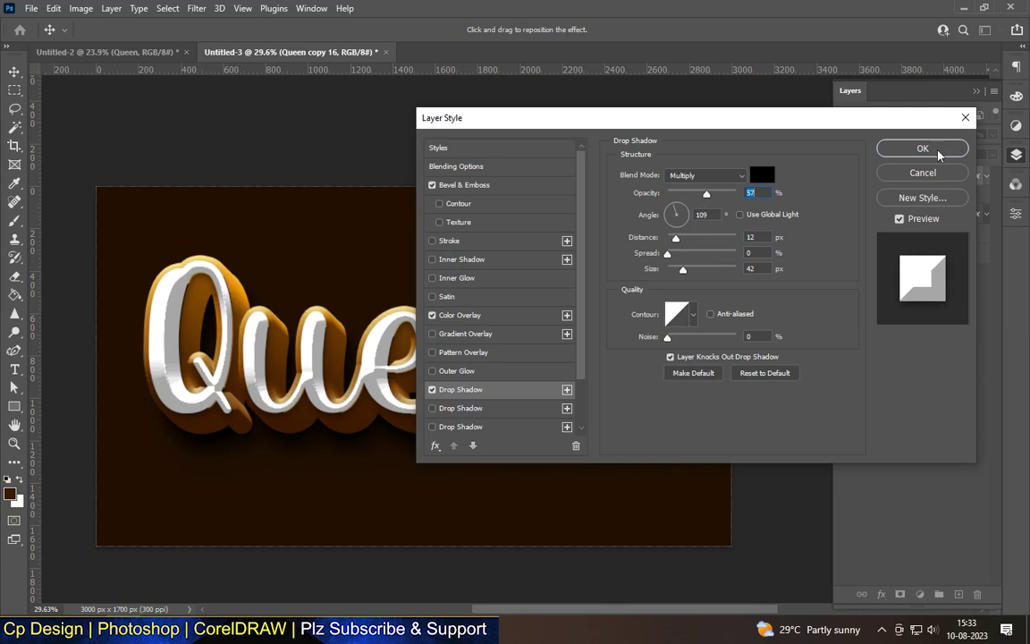
click(894, 148)
click(459, 141)
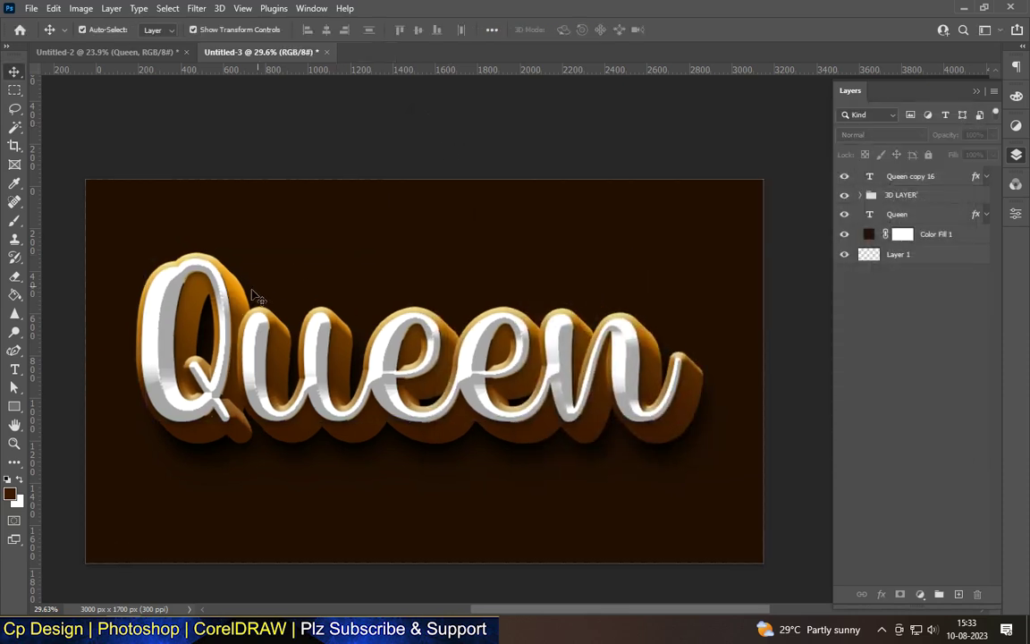
scroll(253, 295, up, 3)
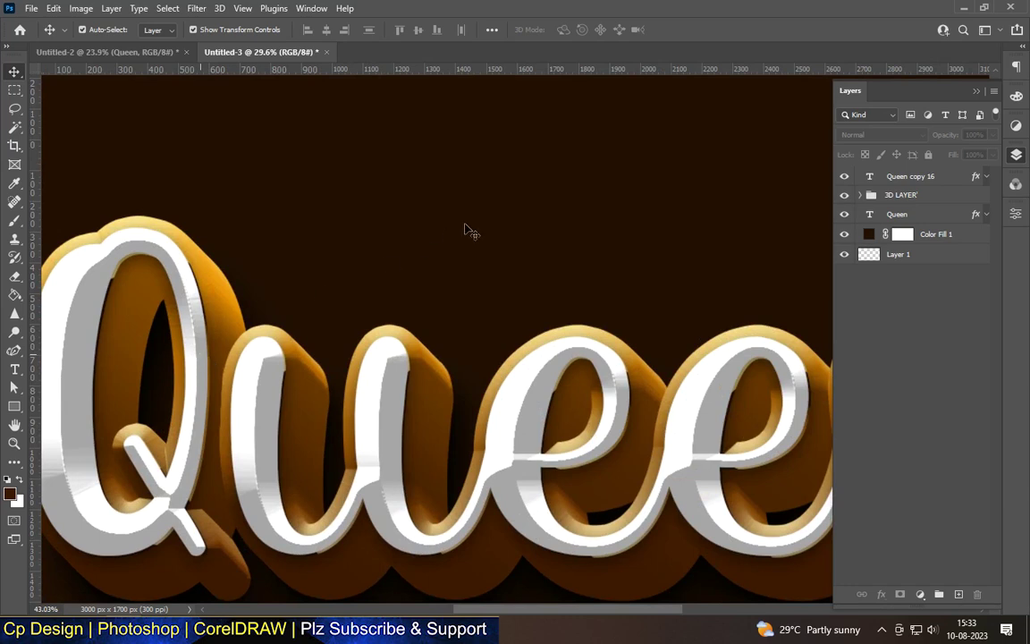
scroll(466, 230, down, 3)
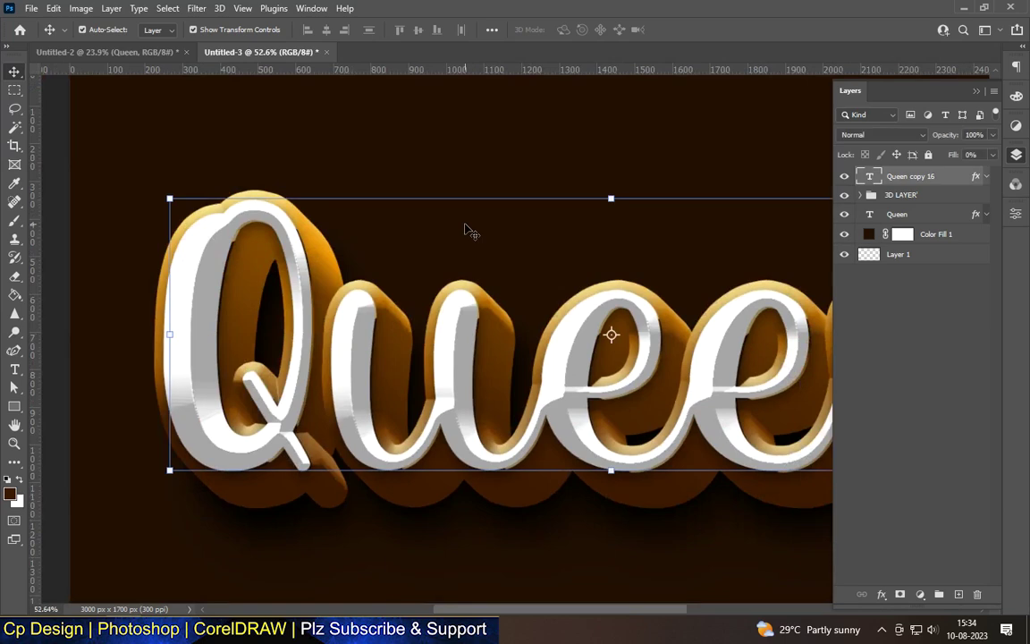
click(453, 235)
scroll(455, 241, down, 1)
scroll(461, 254, down, 2)
scroll(469, 269, down, 1)
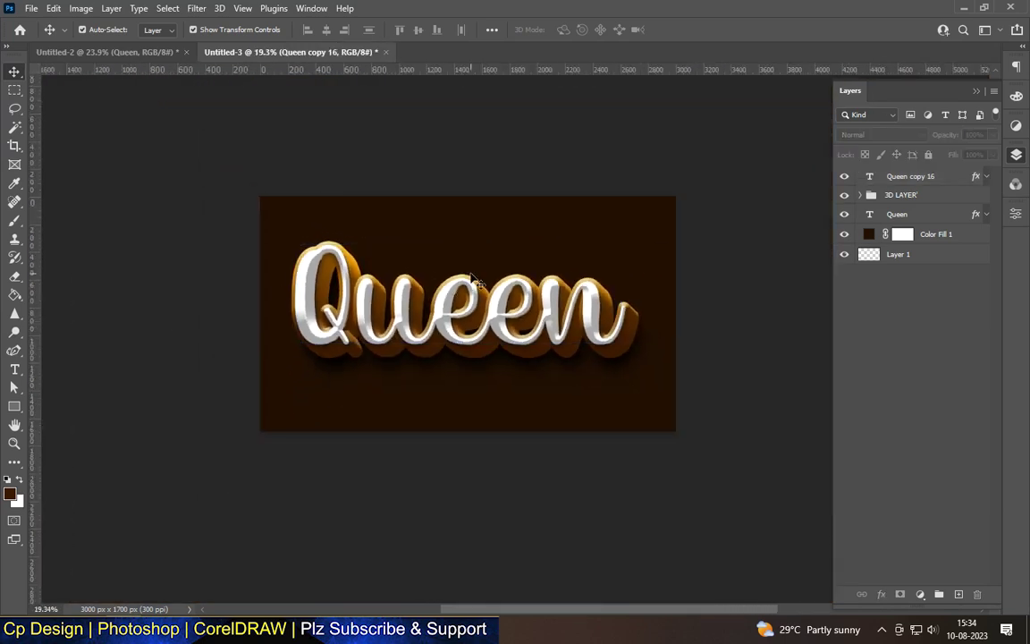
scroll(474, 277, up, 2)
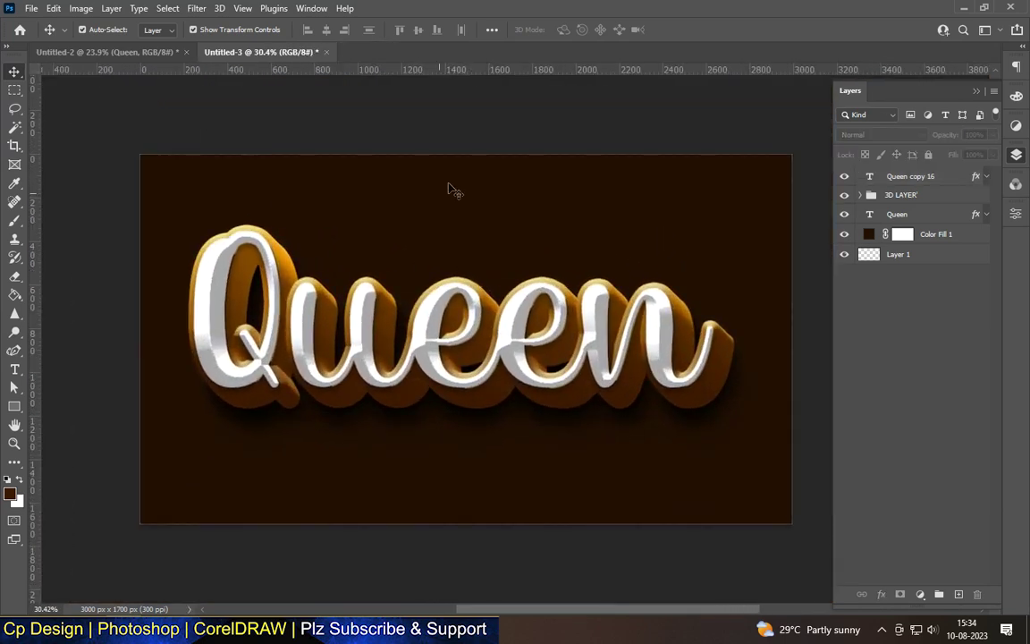
scroll(259, 289, up, 1)
scroll(268, 291, up, 1)
scroll(313, 282, down, 2)
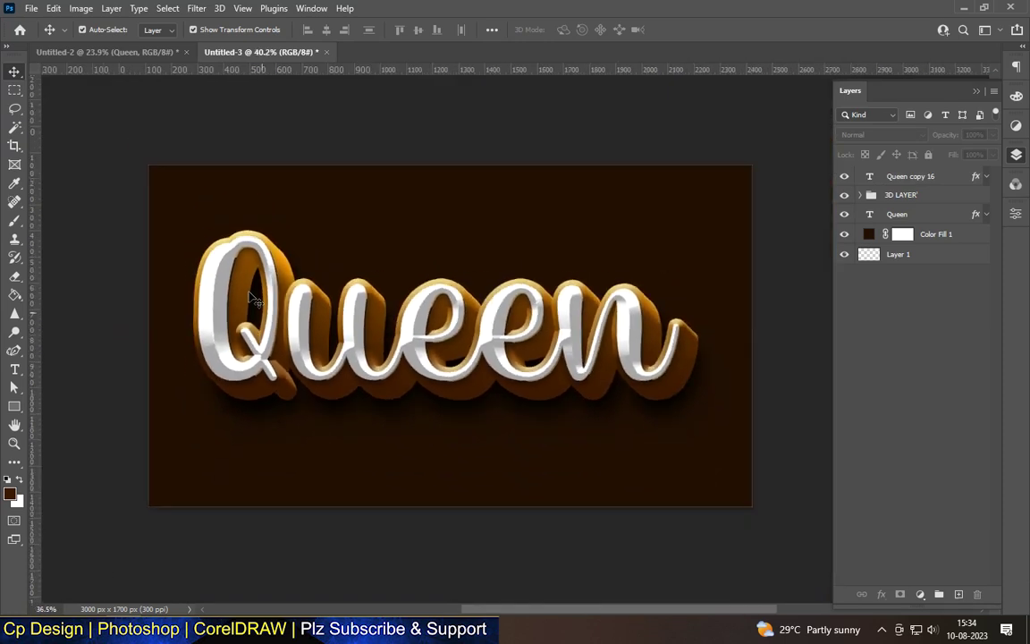
scroll(366, 268, down, 1)
scroll(375, 265, down, 2)
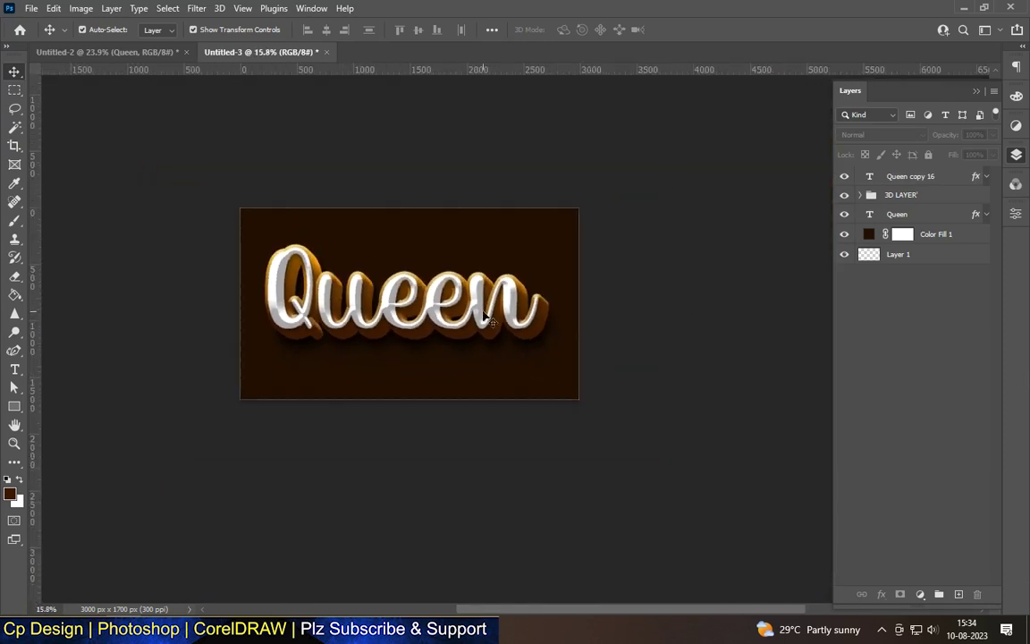
scroll(329, 272, up, 1)
scroll(304, 295, up, 2)
scroll(201, 268, up, 1)
scroll(201, 269, up, 1)
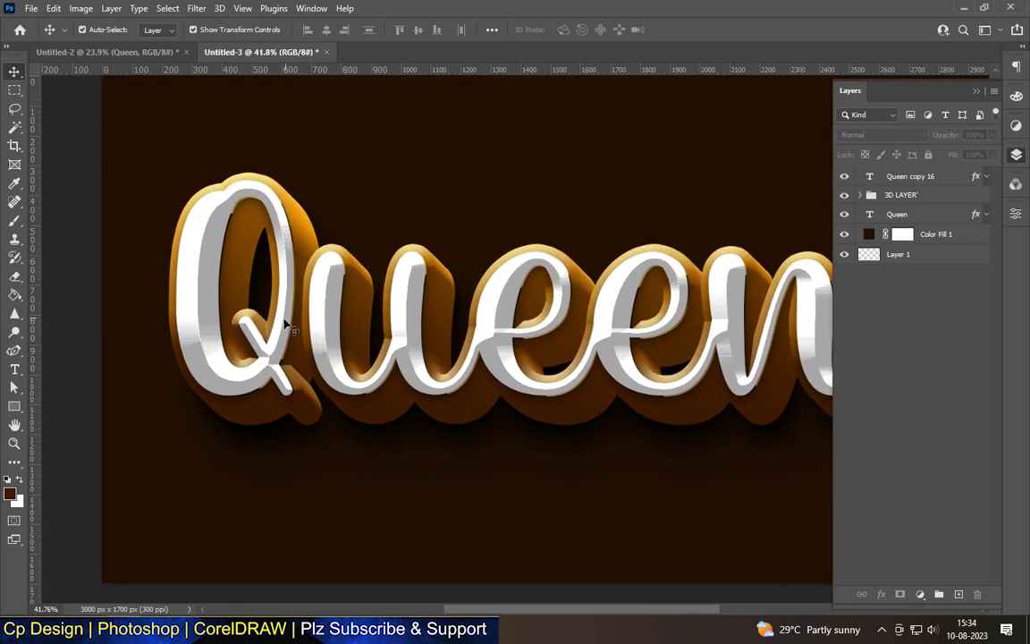
click(264, 290)
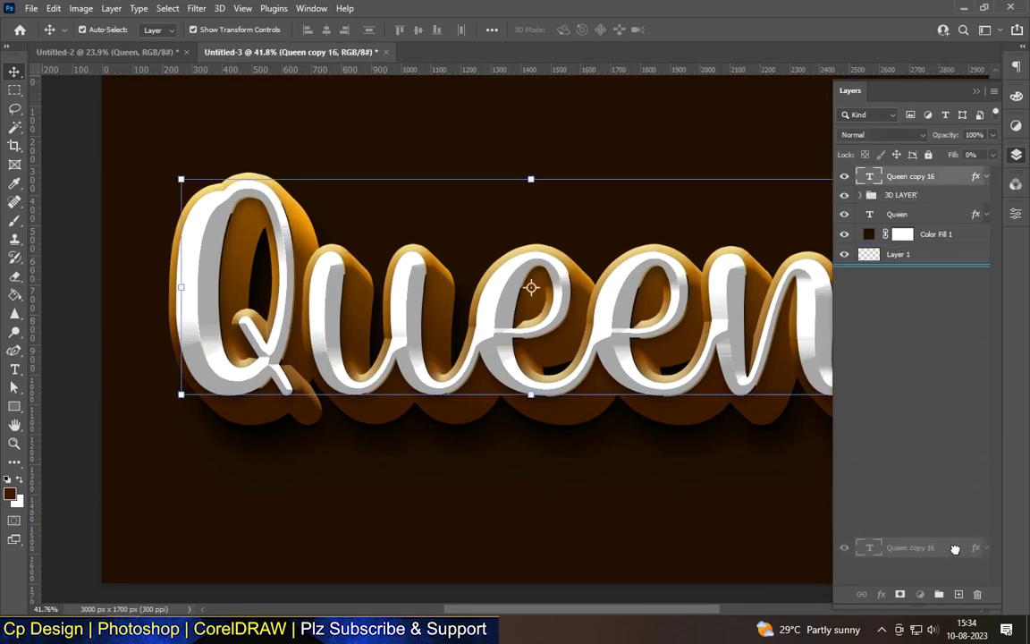
Duplicate Queen copy 16 as Queen copy 17 and disable its drop shadow, bevel and colour overlay.
key(ctrl+j)
double_click(950, 183)
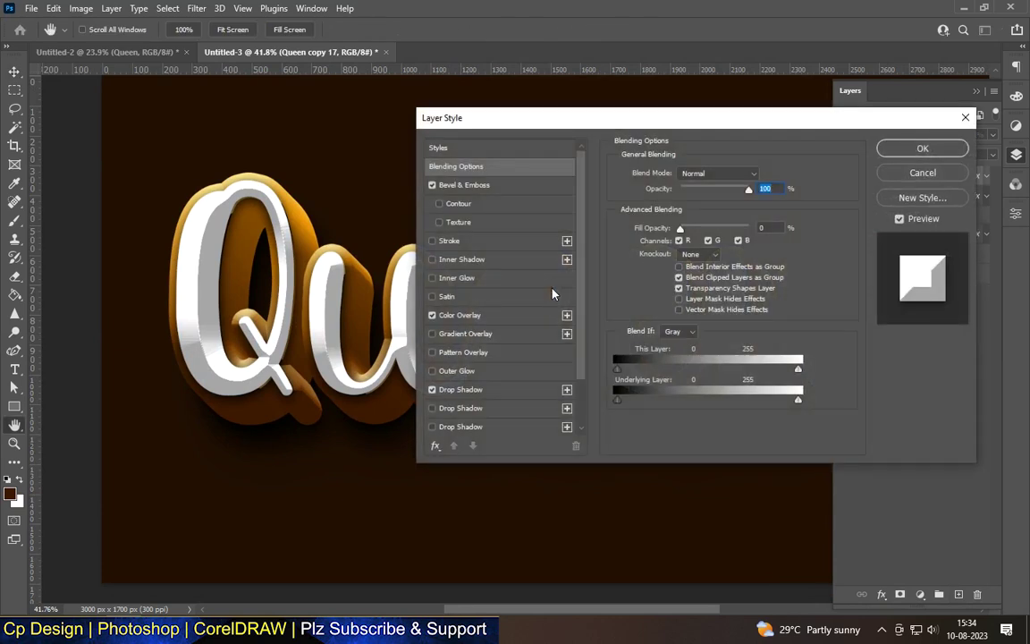
click(431, 389)
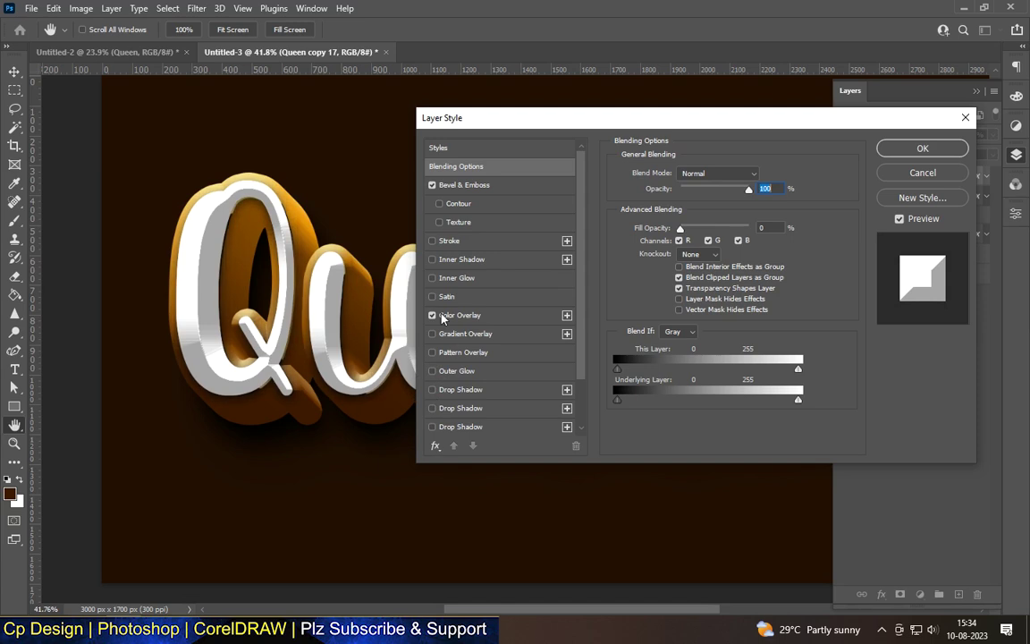
click(459, 315)
click(432, 185)
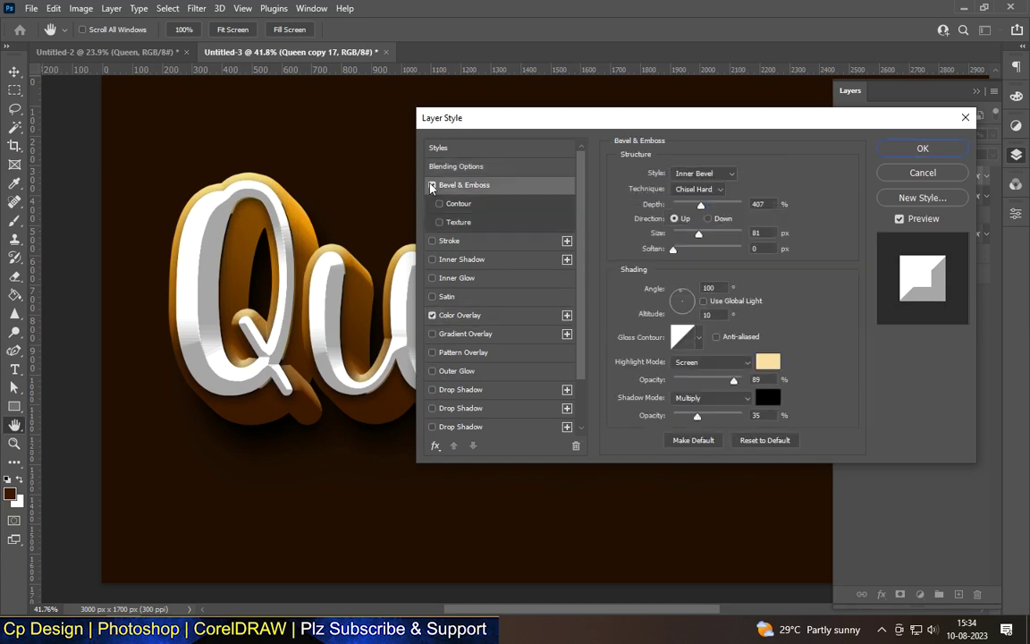
click(460, 315)
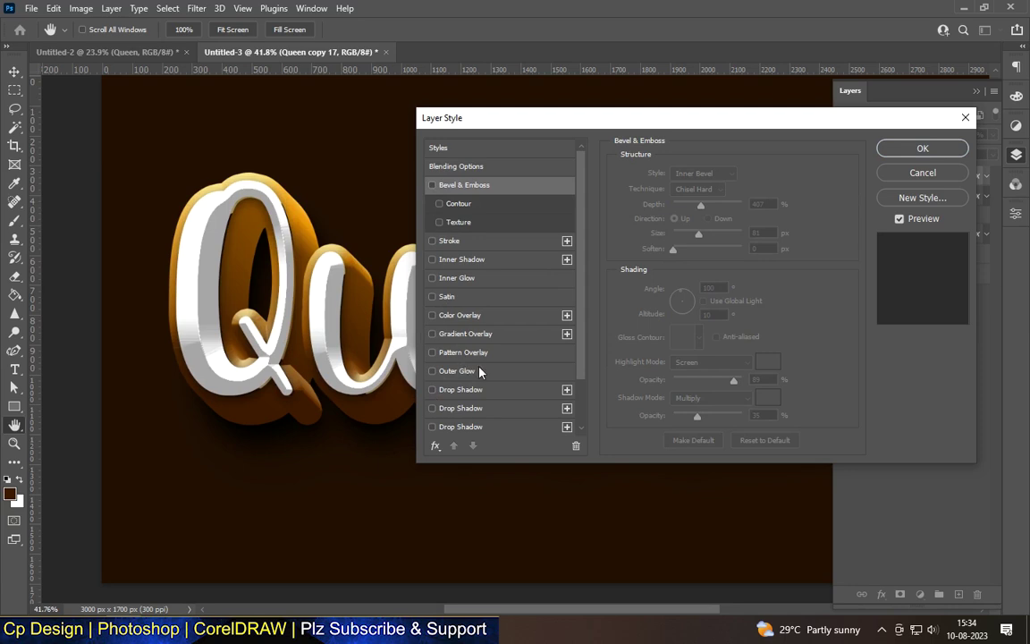
Add a cement 3 Pattern Overlay in Multiply mode at 28% opacity and confirm.
click(463, 352)
click(713, 218)
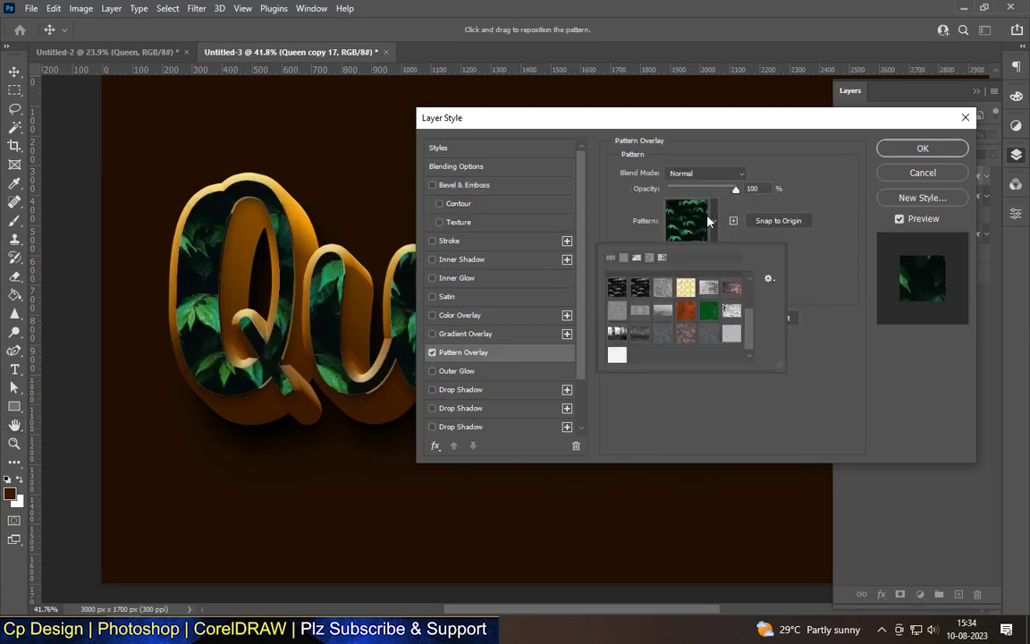
click(640, 310)
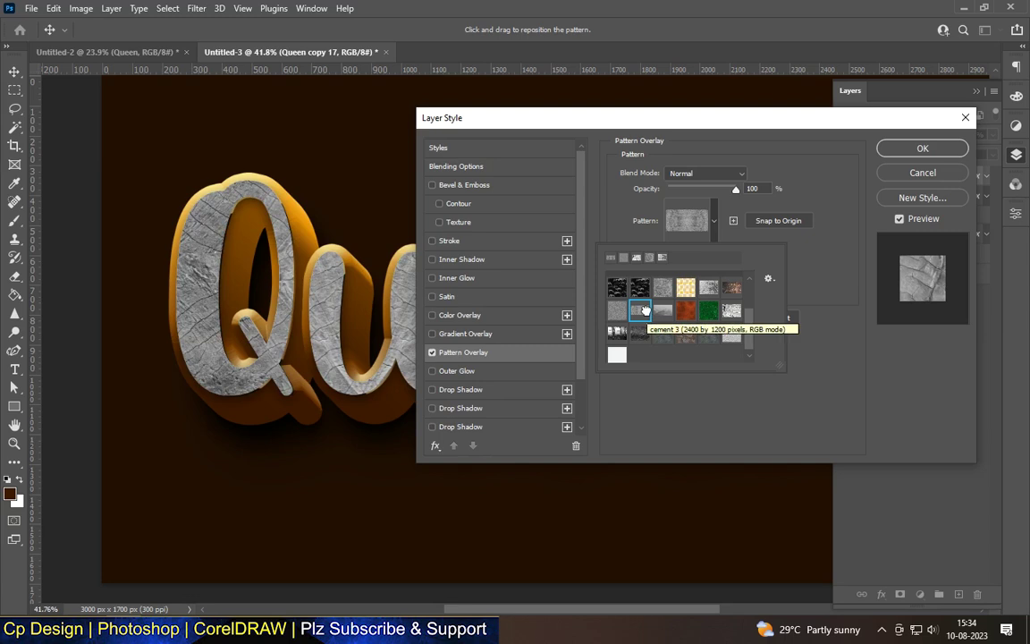
drag(735, 189, 703, 190)
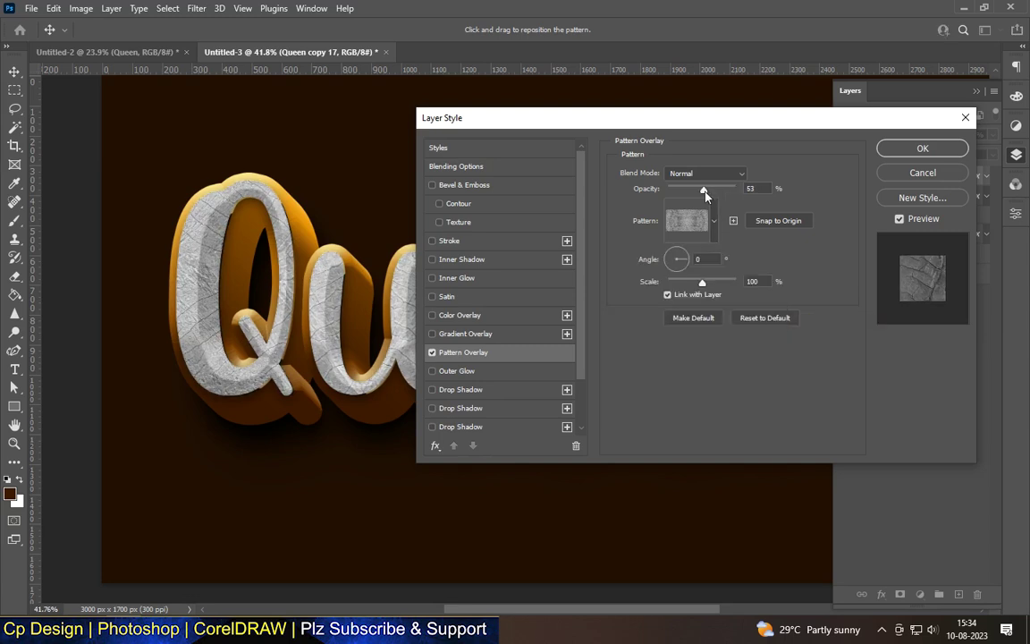
drag(703, 191, 700, 190)
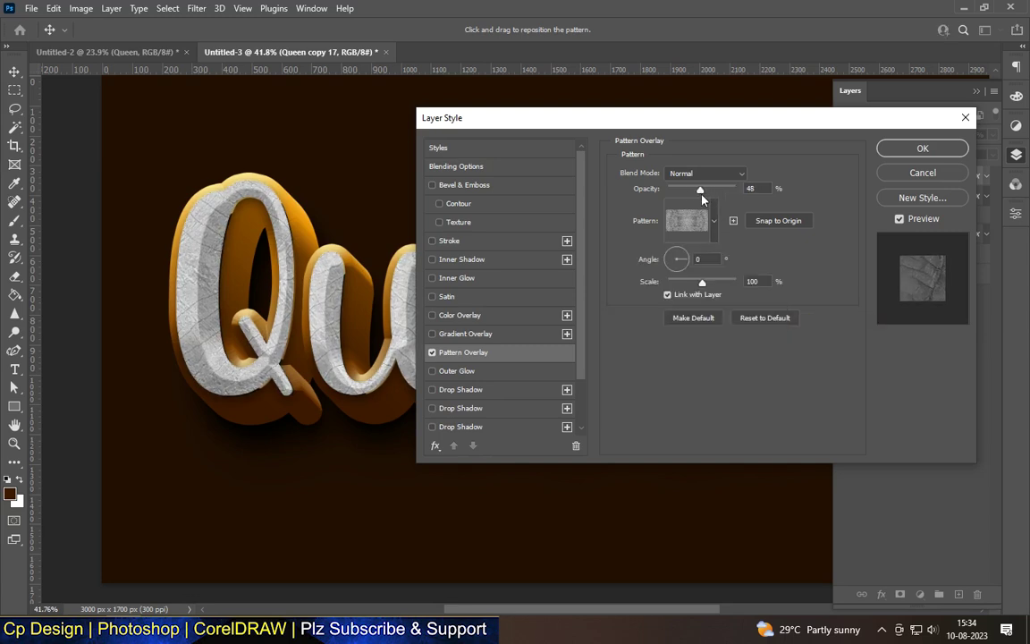
click(704, 174)
click(688, 231)
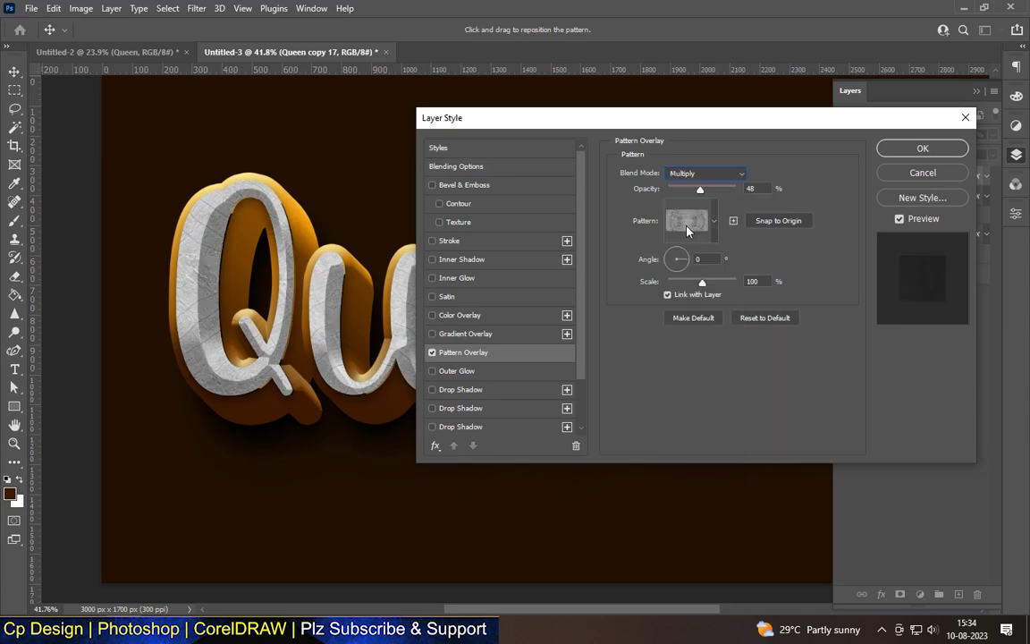
drag(700, 191, 691, 190)
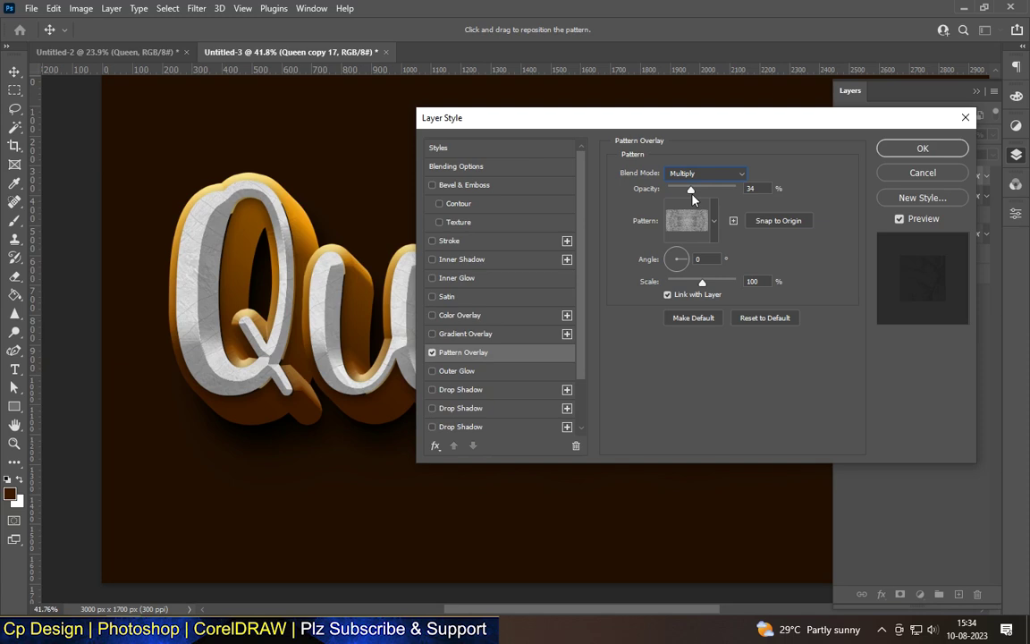
drag(691, 201, 692, 198)
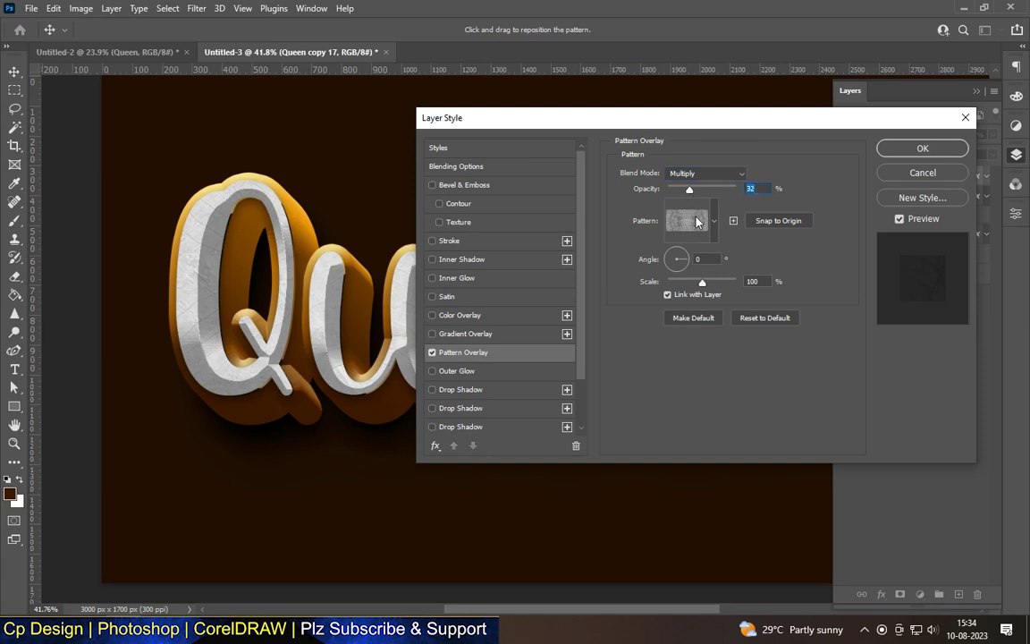
text(28)
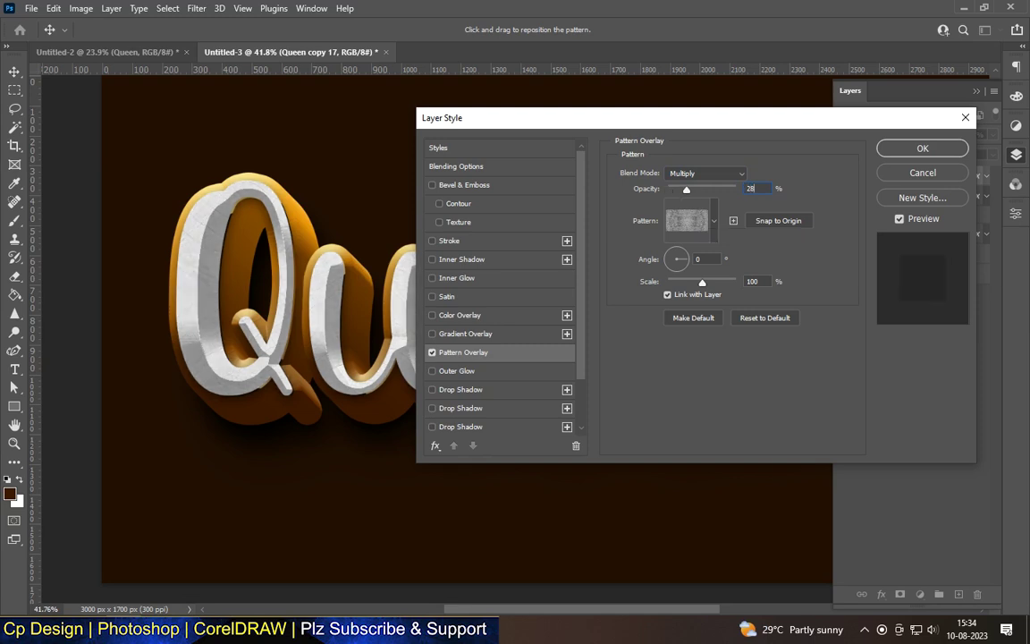
mouse_move(543, 118)
mouse_down()
mouse_move(959, 134)
mouse_move(499, 145)
mouse_up()
click(900, 174)
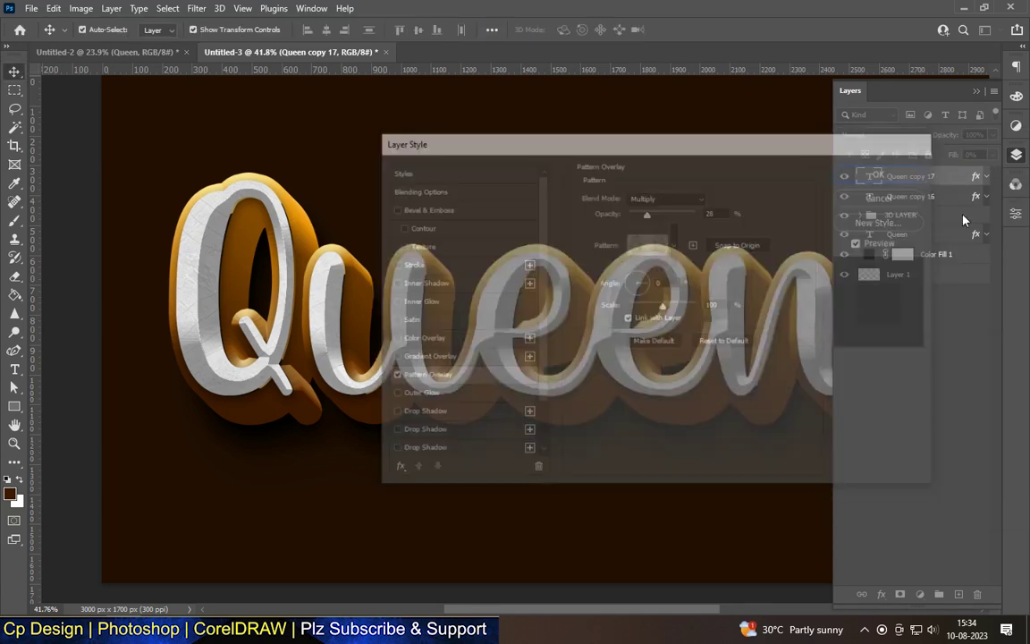
Duplicate Queen copy 17 and give the new layer an inner glow coloured 03bcf9.
drag(947, 177, 958, 593)
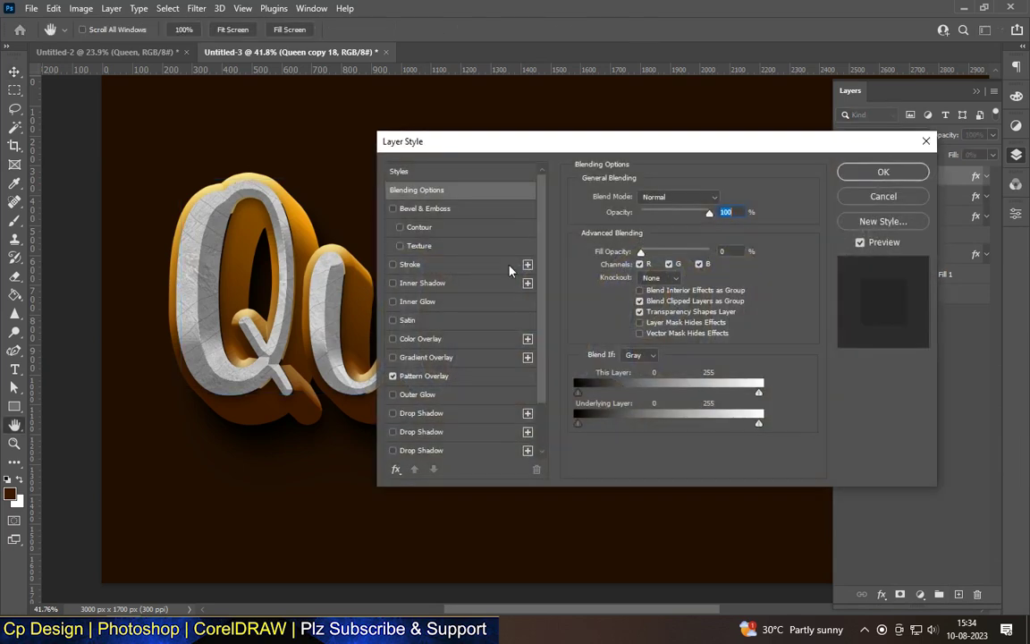
click(460, 305)
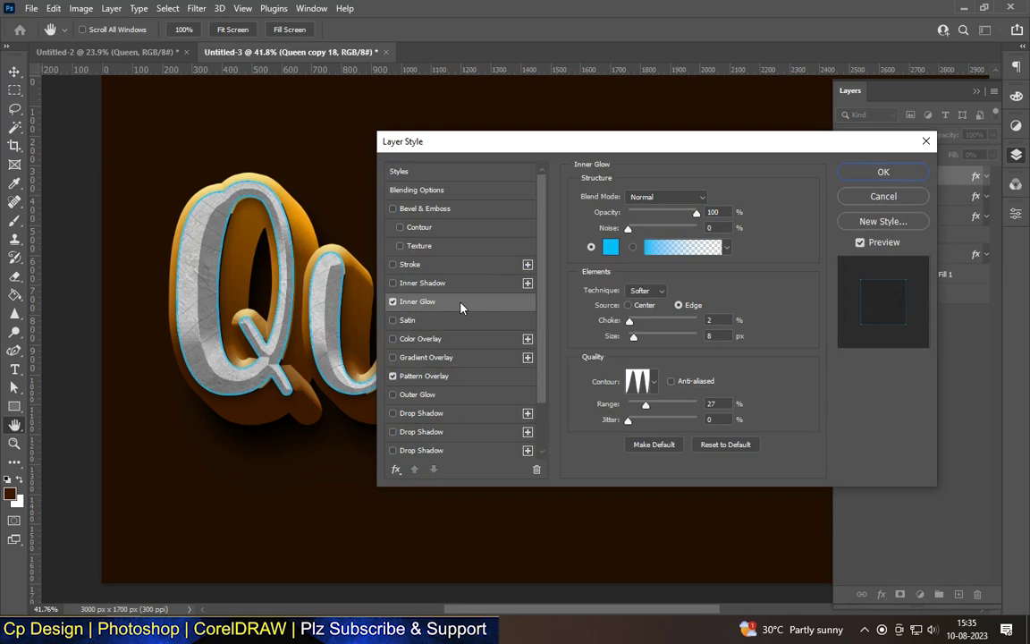
mouse_move(449, 149)
mouse_down()
mouse_move(624, 163)
mouse_move(885, 130)
mouse_move(532, 190)
mouse_move(437, 126)
mouse_up()
click(599, 225)
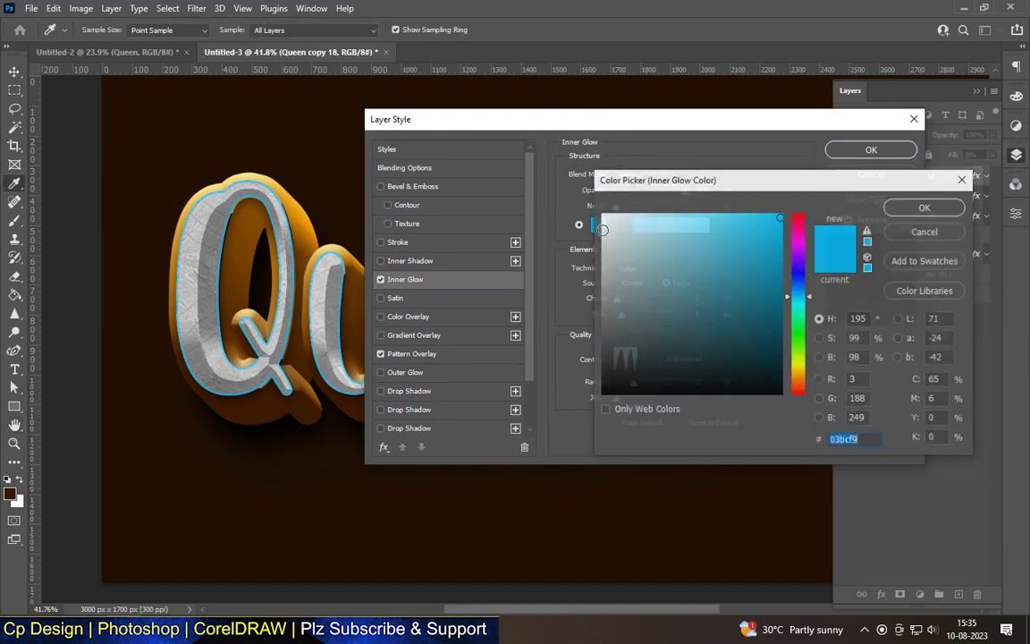
click(928, 208)
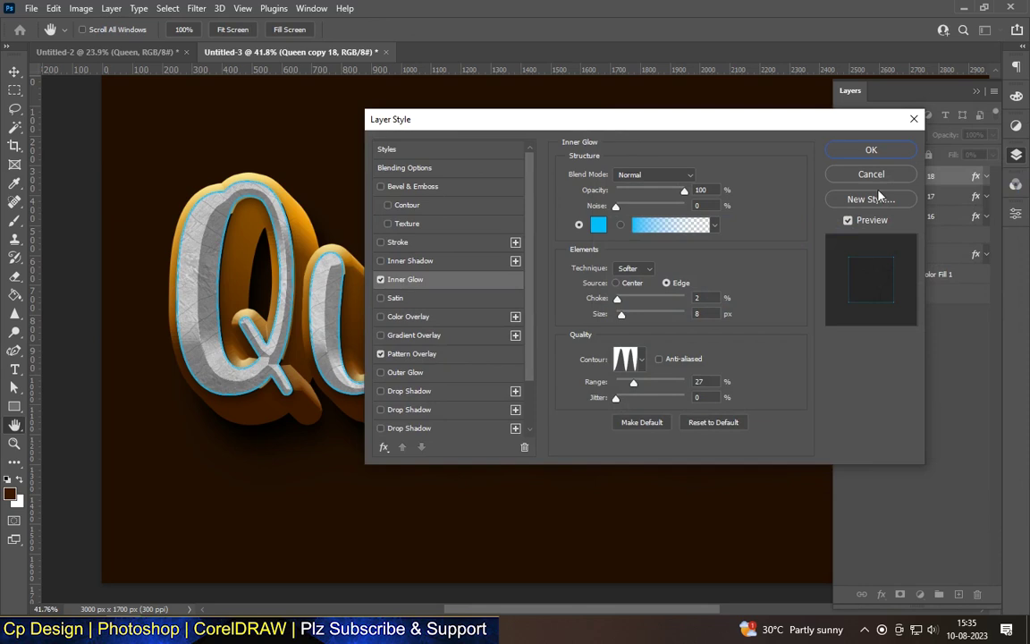
Try Color Dodge and Screen for the glow, settle on Normal at 8 px, and apply.
click(665, 175)
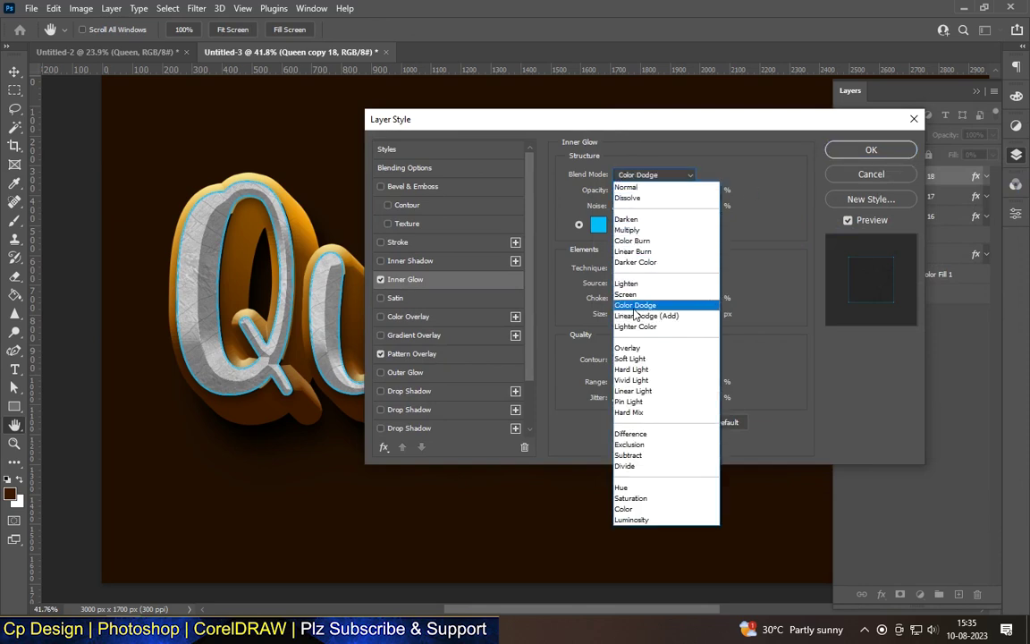
click(634, 311)
click(657, 175)
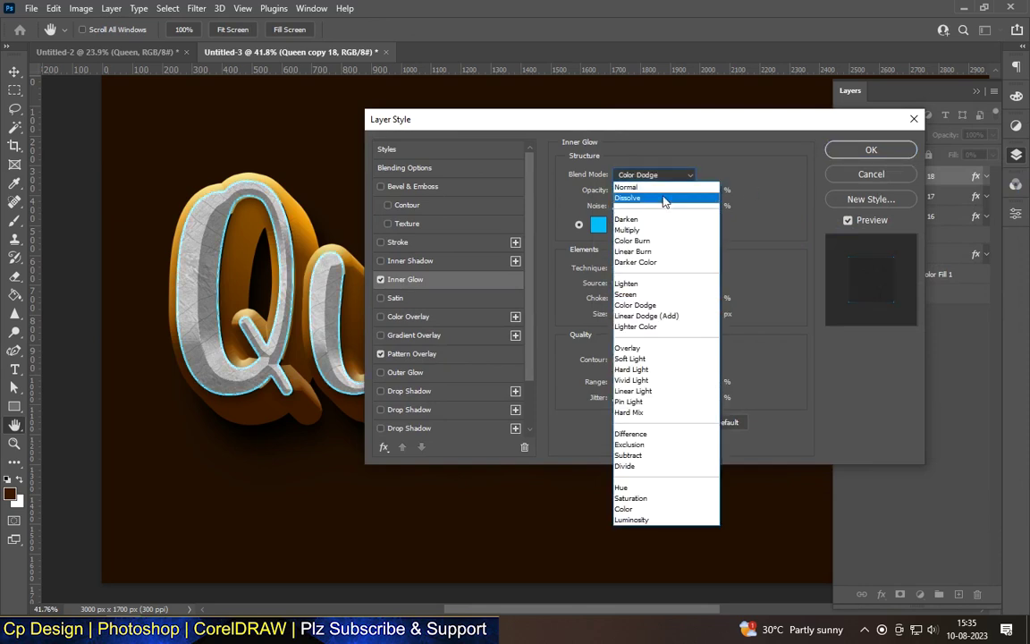
click(658, 190)
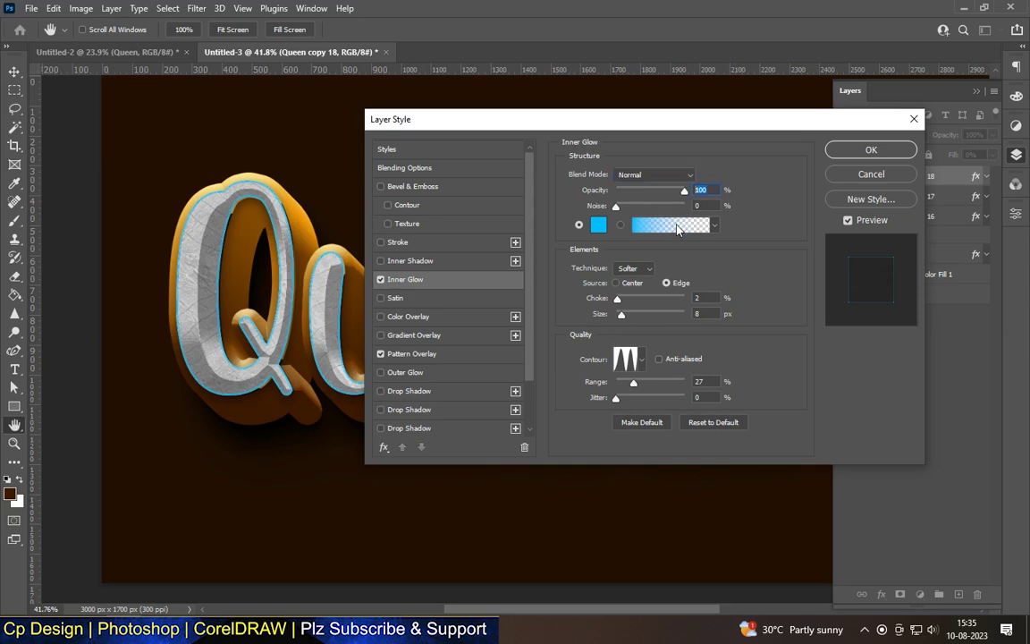
click(648, 175)
click(632, 296)
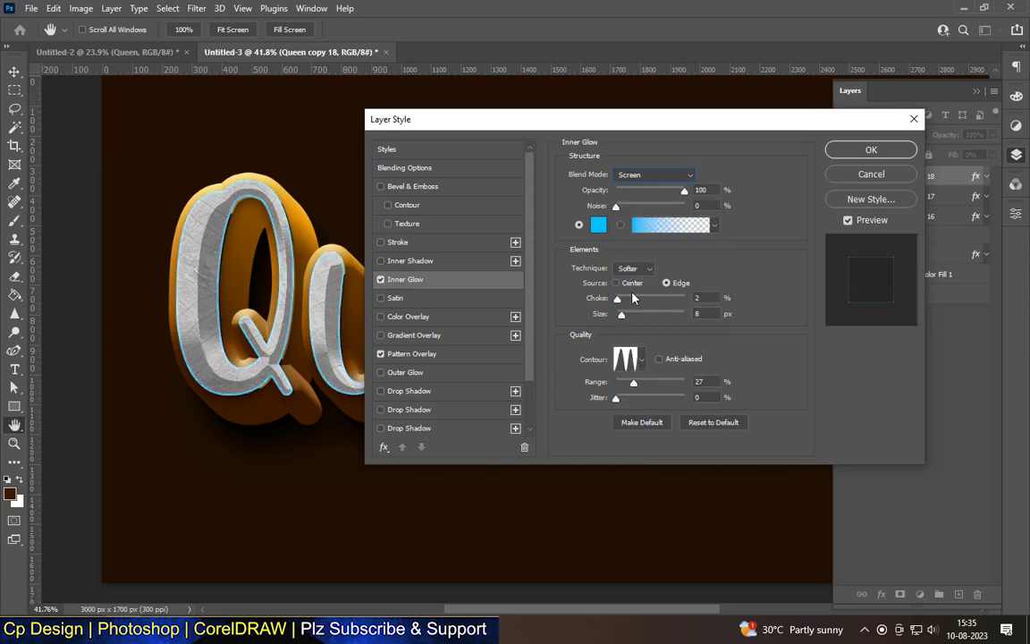
click(630, 174)
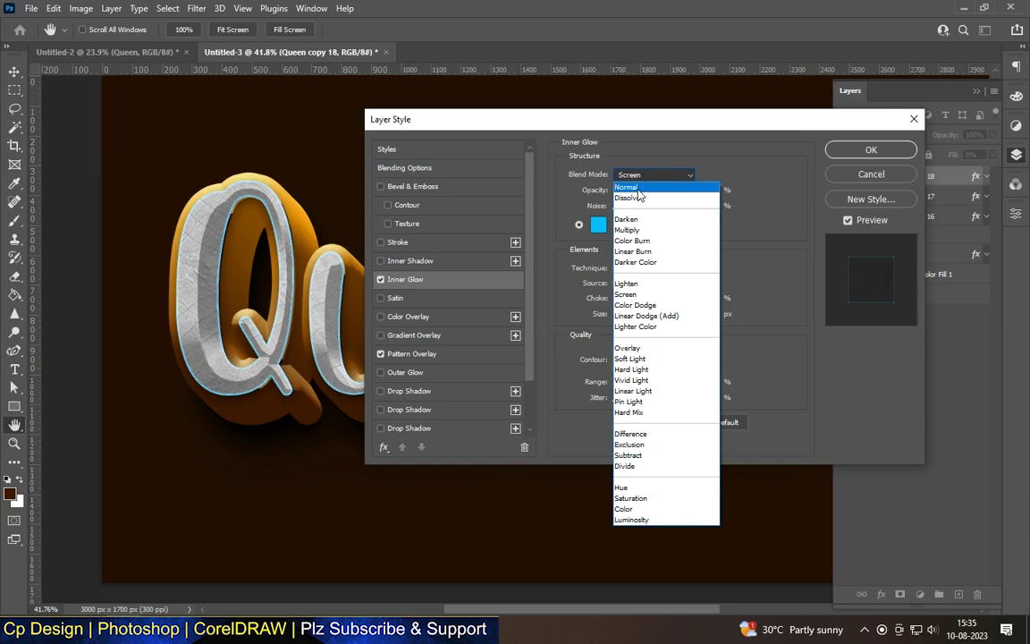
click(639, 187)
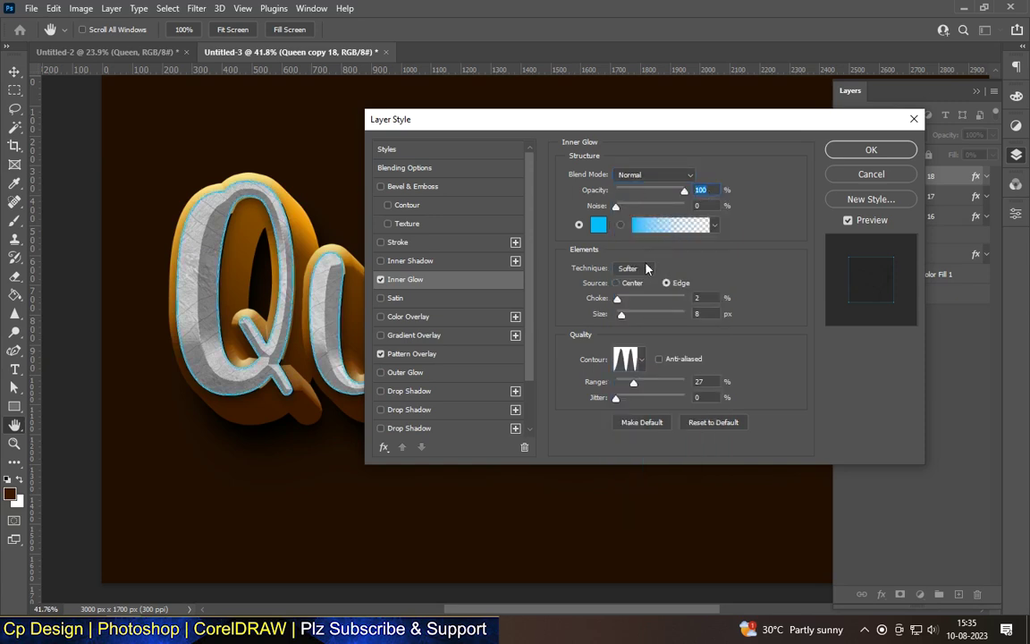
click(701, 381)
click(867, 150)
key(v)
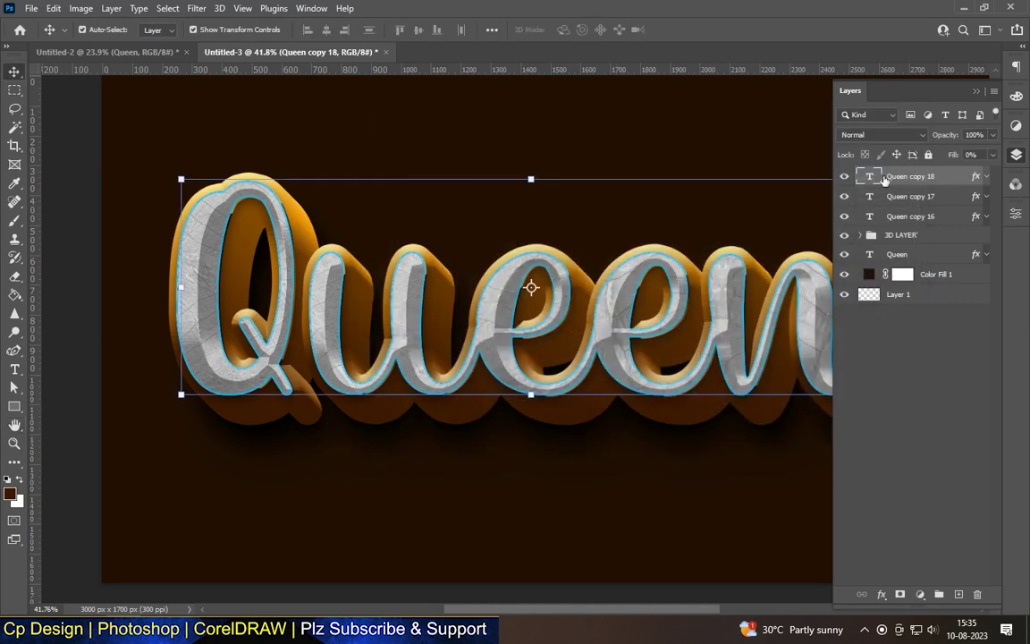
Alt-drag Queen copy 18 into a new Queen copy 19 layer and close its styles unchanged.
click(683, 121)
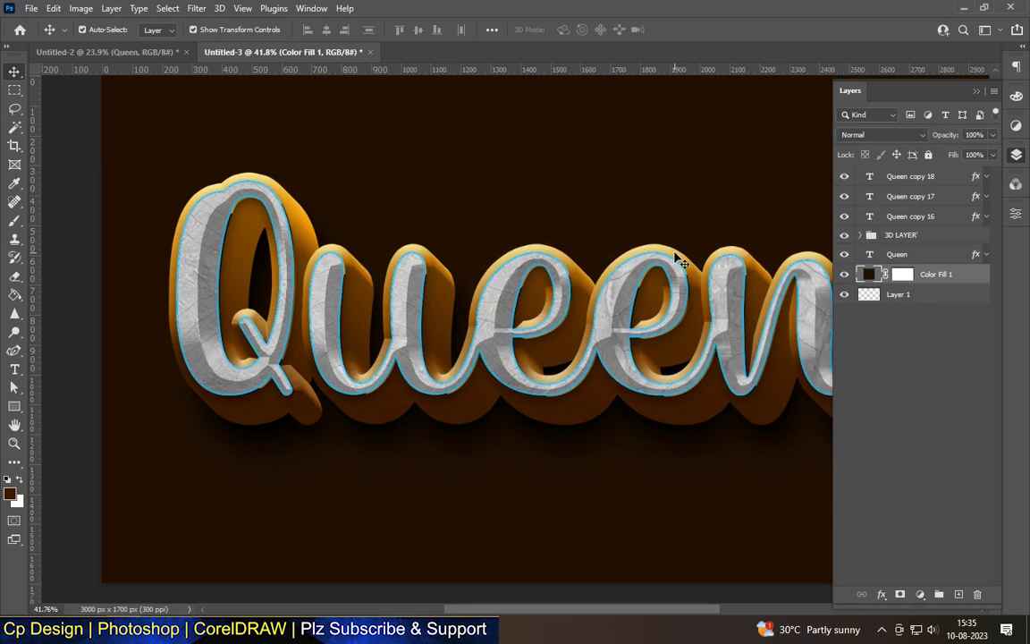
drag(957, 176, 958, 594)
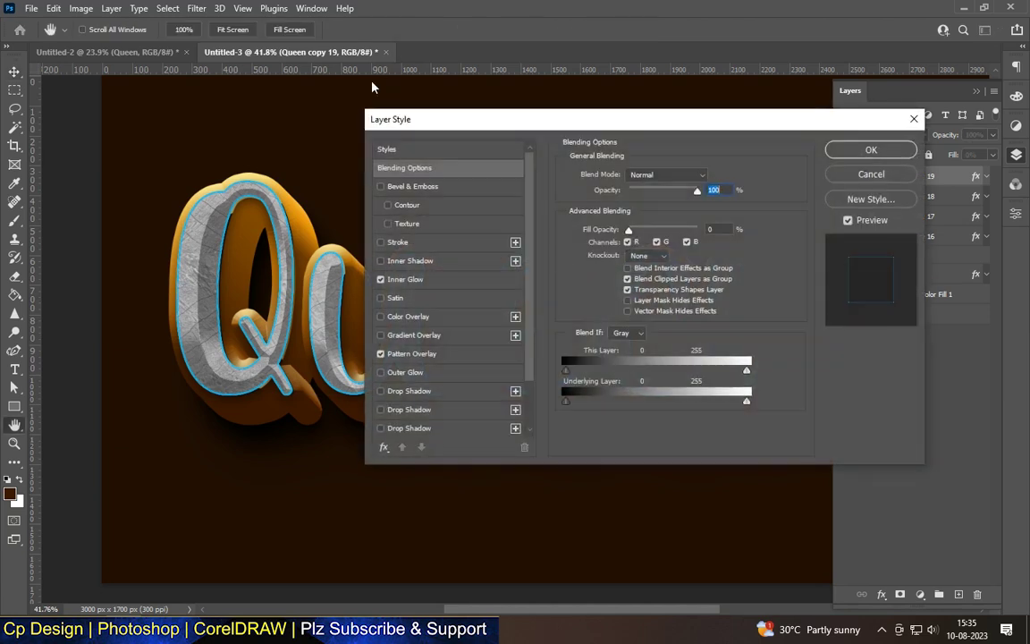
drag(454, 121, 492, 104)
click(416, 263)
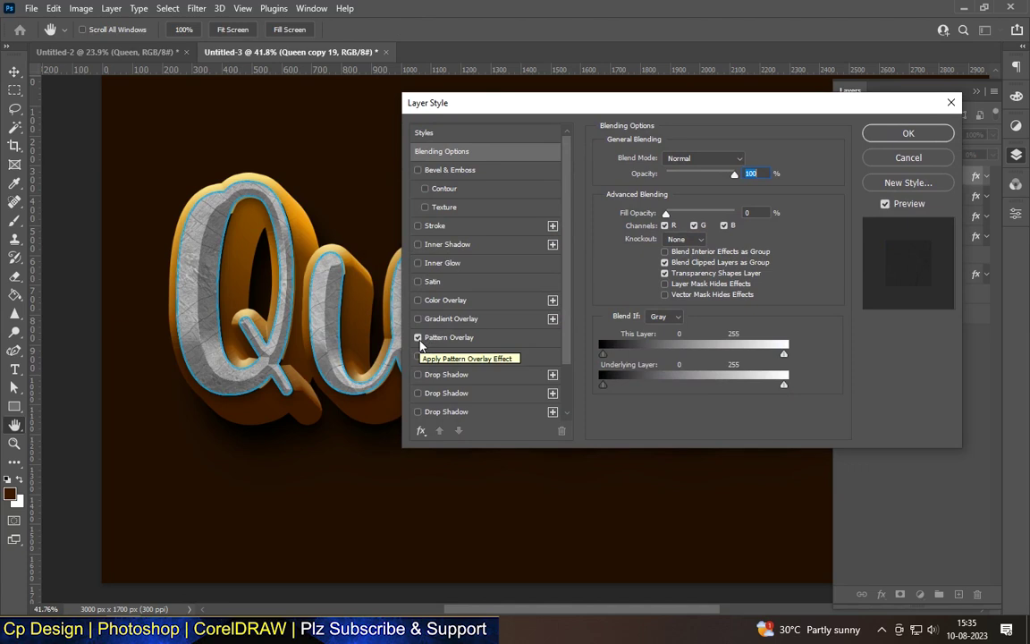
click(951, 102)
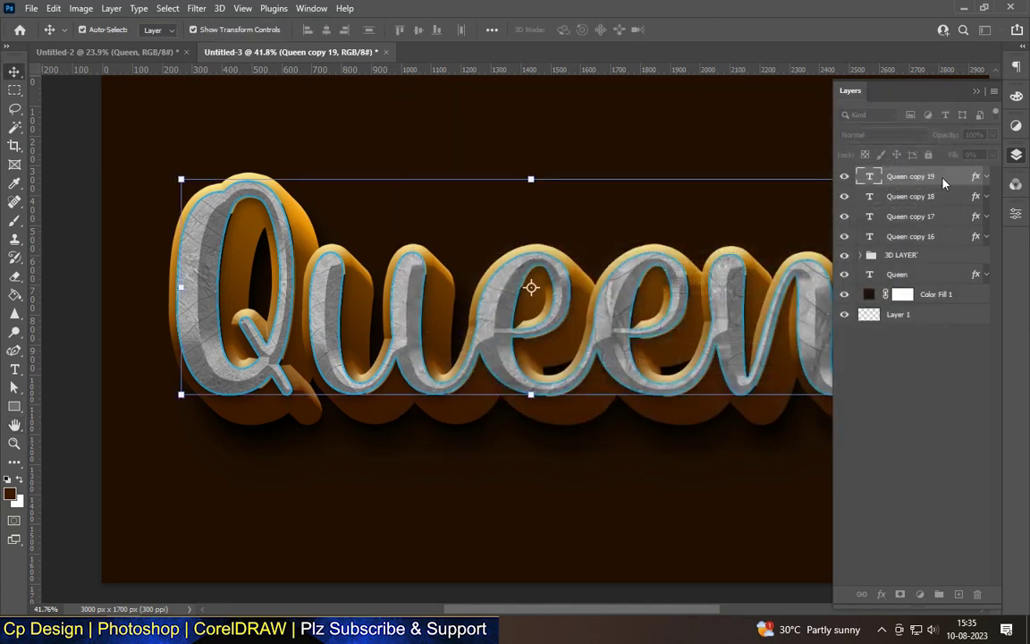
Review and accept Queen copy 18's layer style, then bring up Queen copy 19's styles.
click(954, 196)
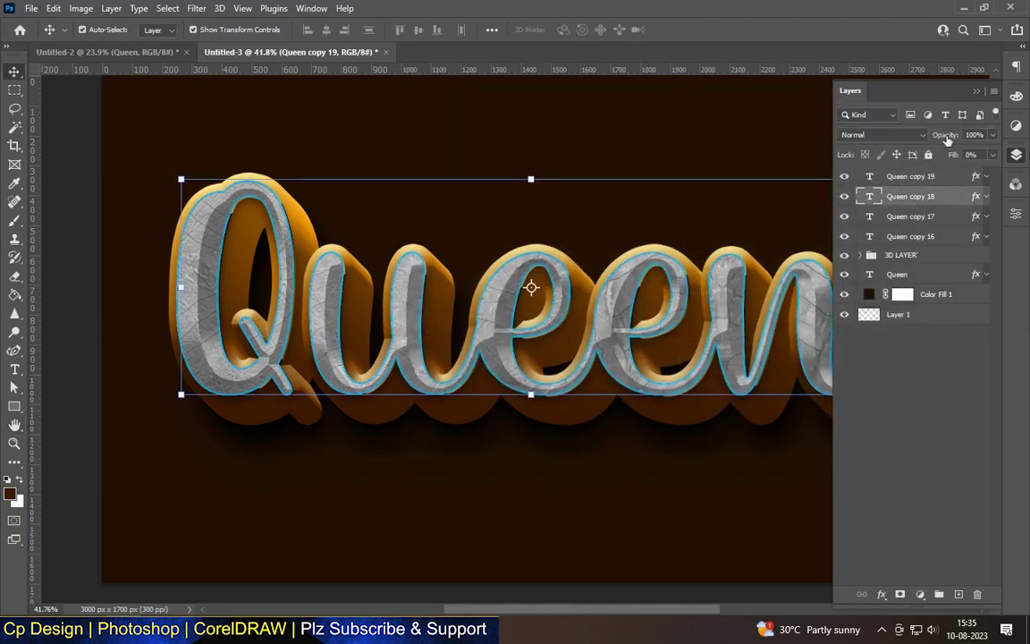
key(h)
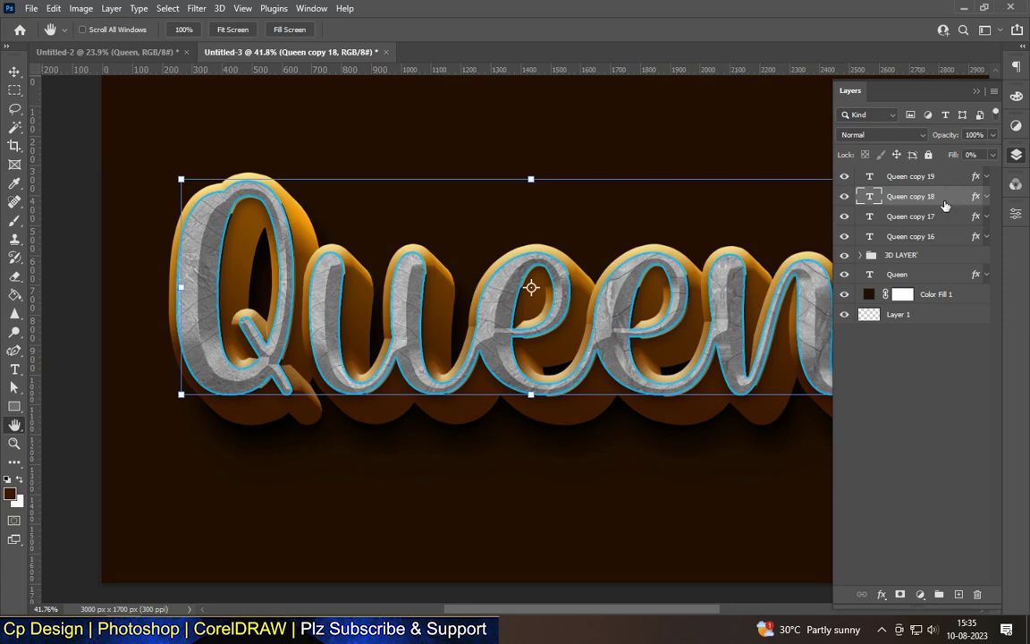
double_click(944, 206)
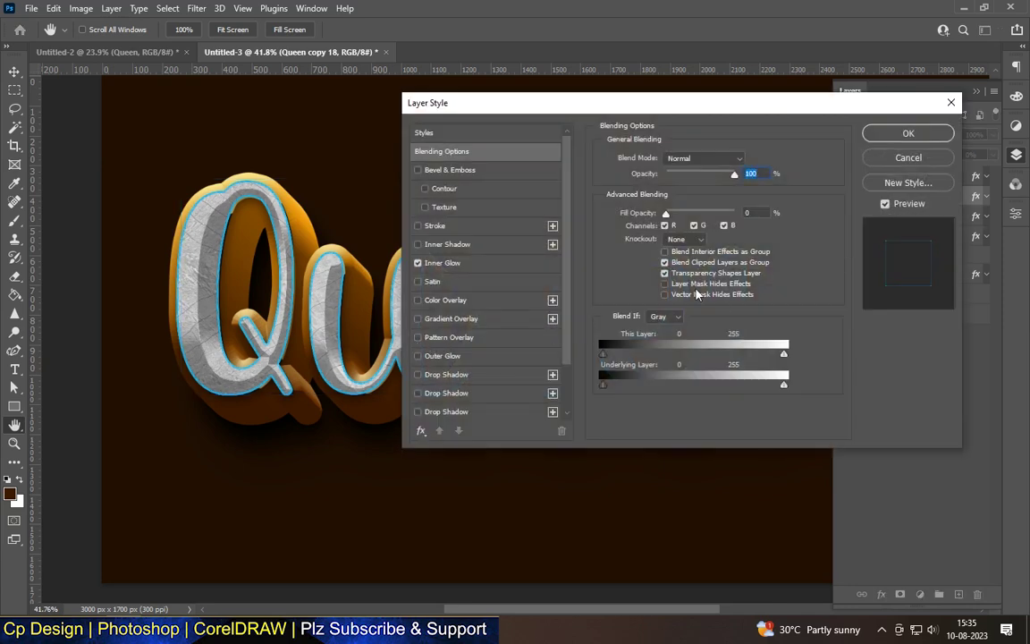
click(904, 131)
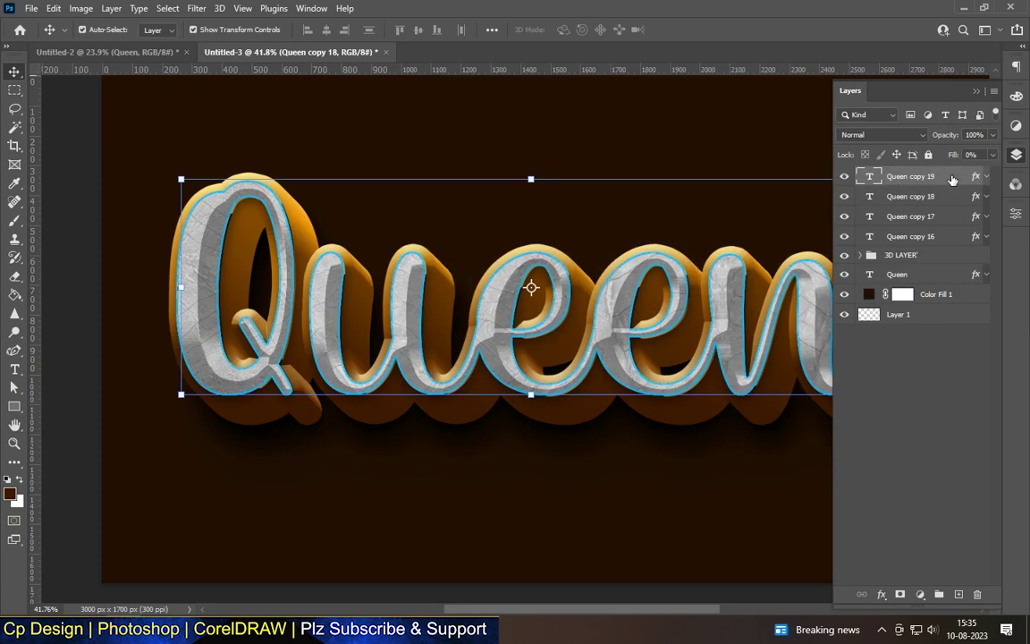
key(h)
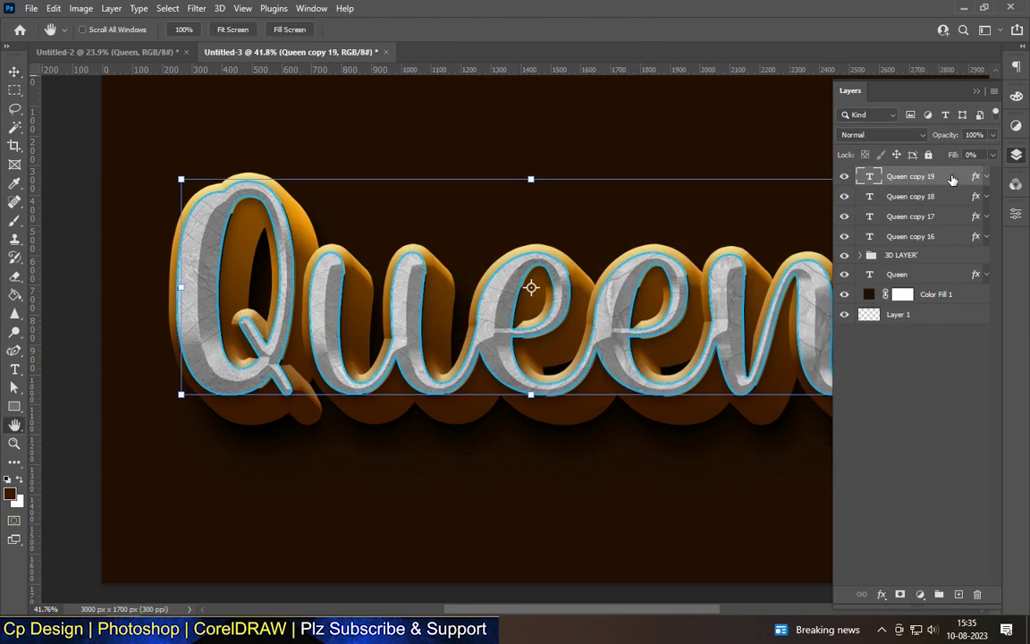
double_click(952, 180)
Dismiss the new-style prompt and swap Queen copy 19's inner glow for an inner shadow.
click(908, 182)
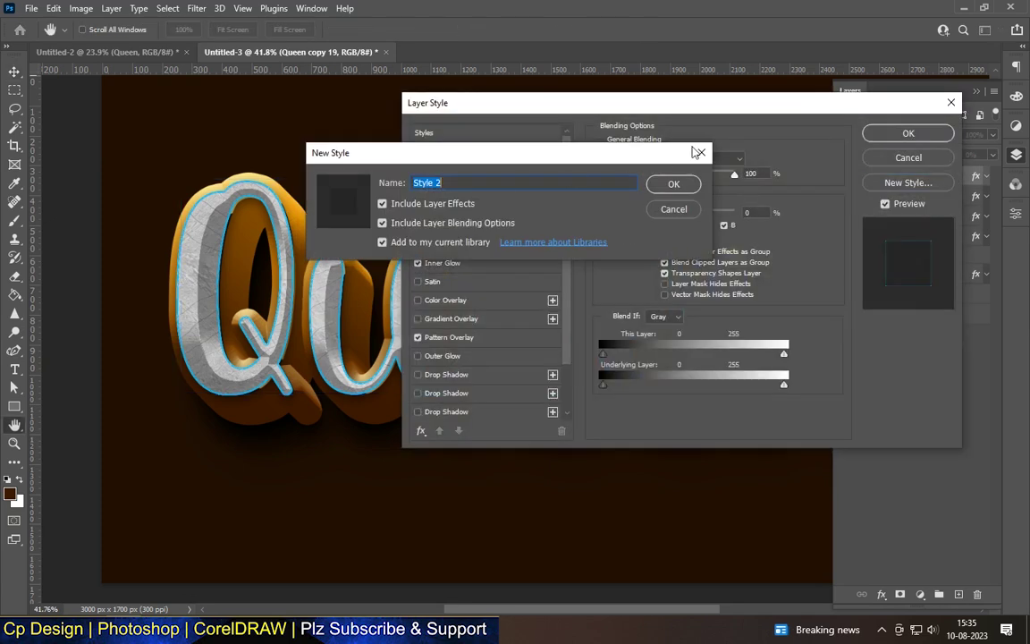
key(Escape)
click(436, 263)
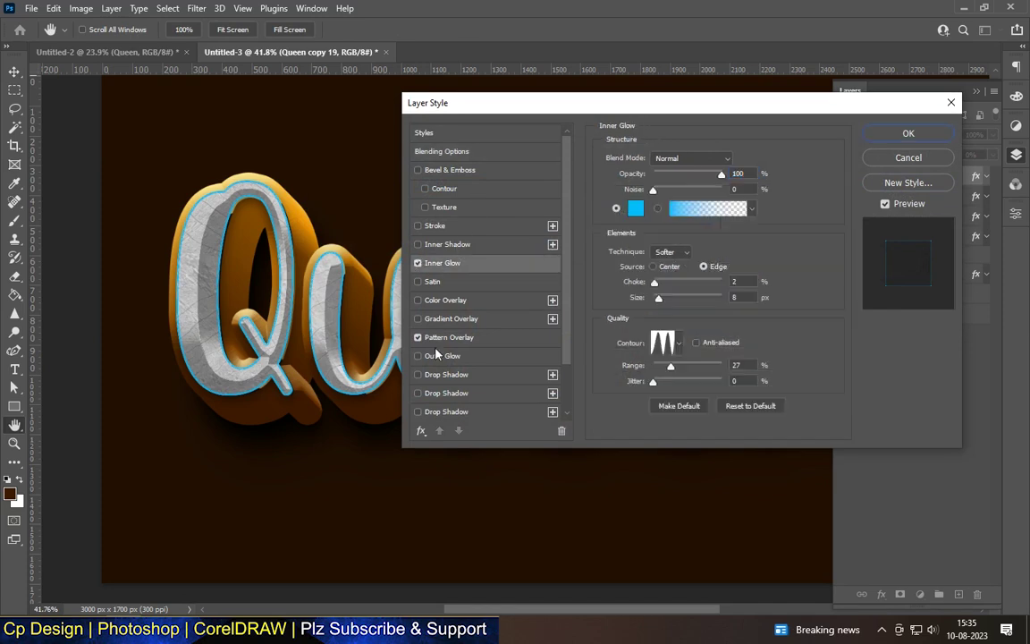
click(417, 263)
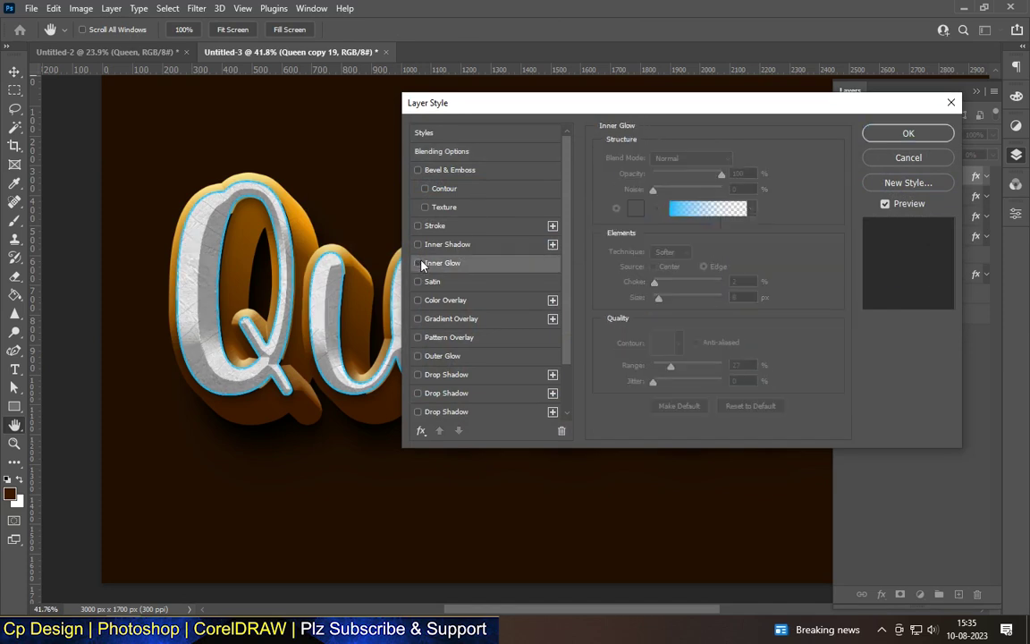
click(463, 246)
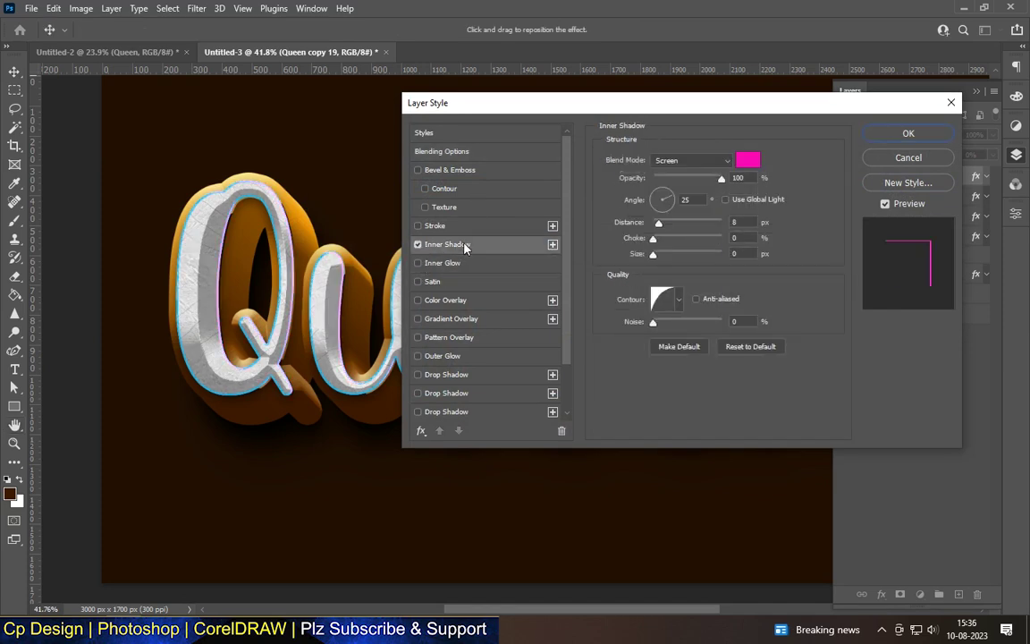
Set the inner shadow to white ffffff in Color Dodge, adjust its choke, and apply.
click(742, 161)
text(ffffff)
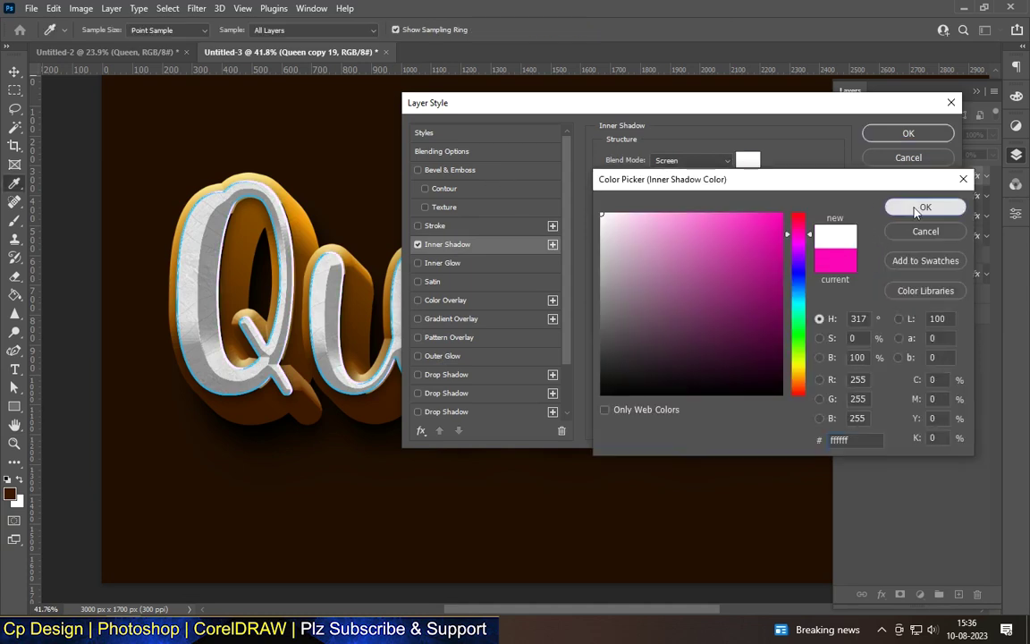
click(922, 206)
click(680, 164)
click(684, 288)
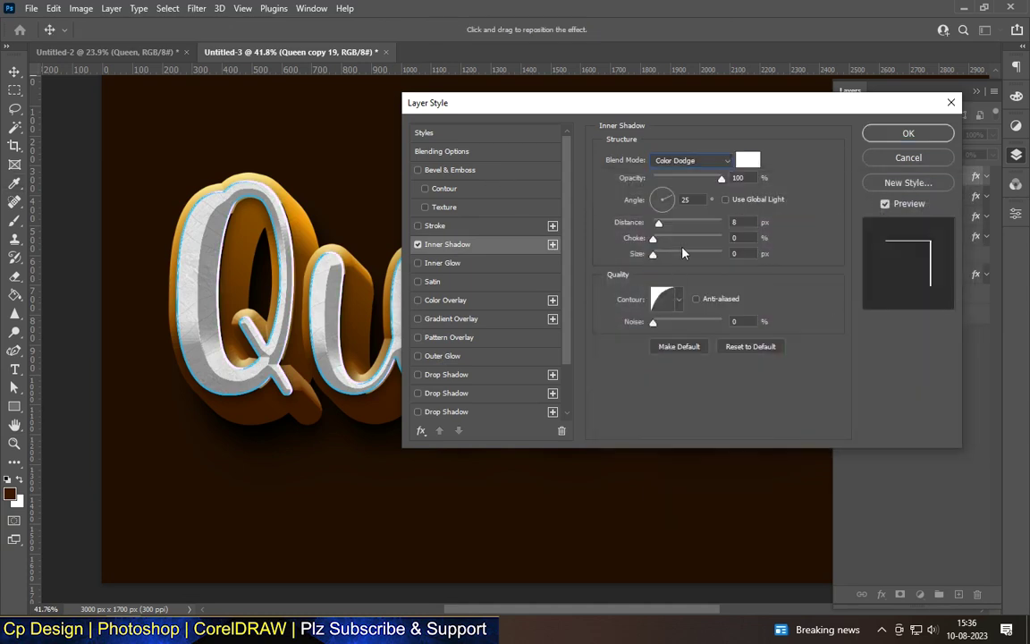
drag(498, 116, 1029, 128)
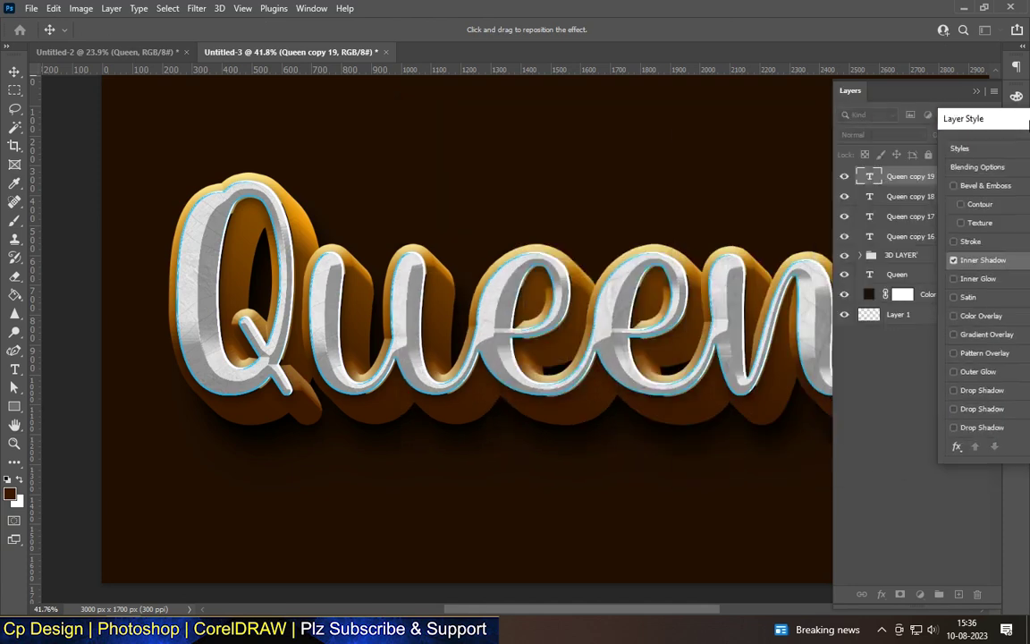
mouse_move(1028, 122)
mouse_down()
mouse_move(933, 202)
mouse_move(207, 115)
mouse_move(287, 176)
mouse_up()
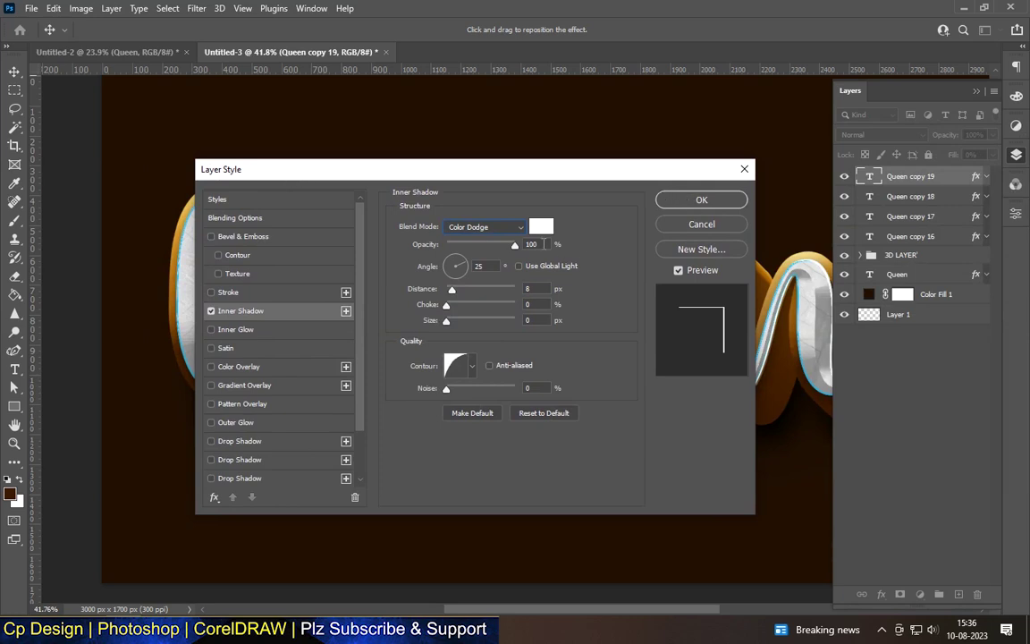
click(533, 304)
click(688, 200)
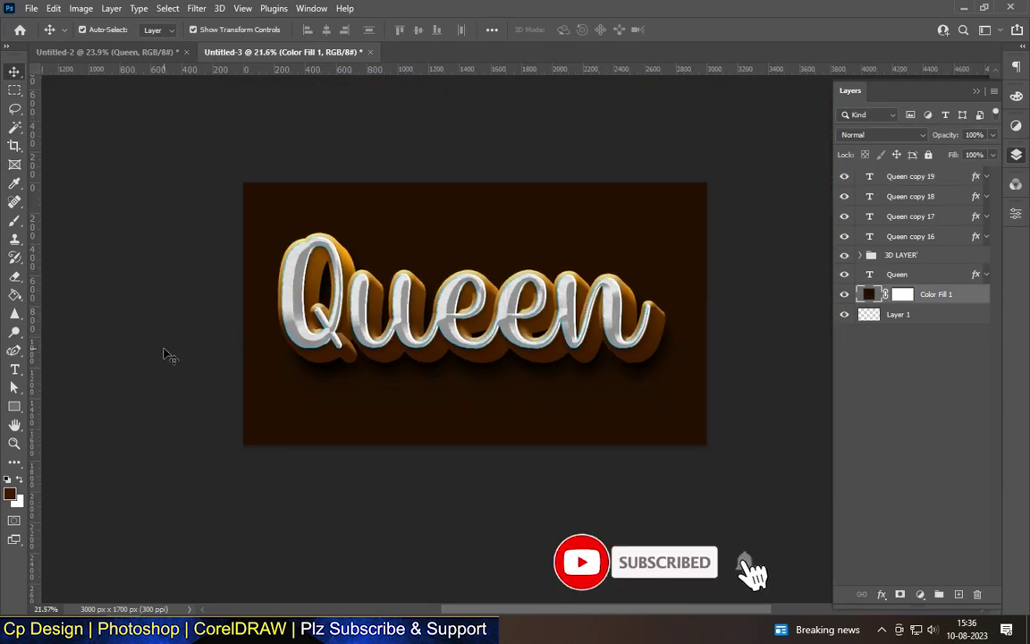
Expand the 3D LAYER group and convert its top layer, Queen copy 15, to a smart object.
click(601, 374)
scroll(604, 375, up, 5)
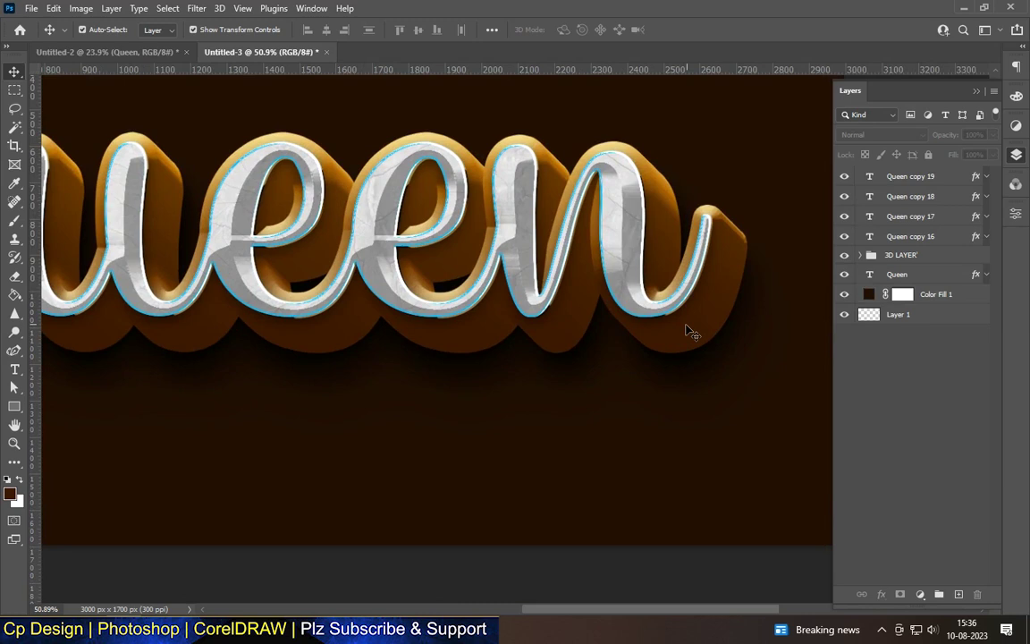
scroll(699, 329, down, 5)
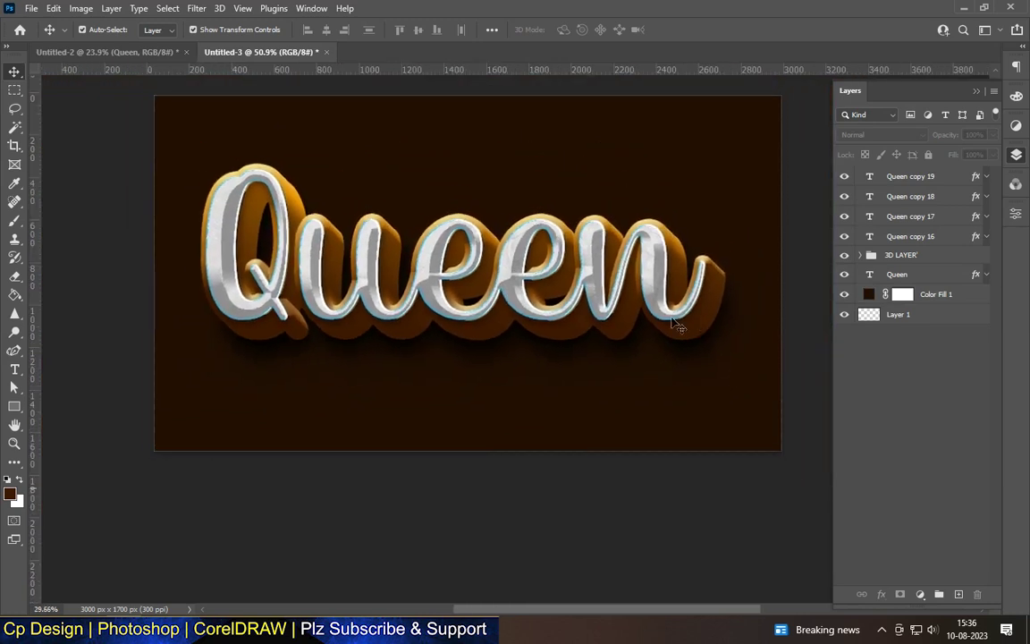
scroll(675, 326, up, 3)
click(860, 255)
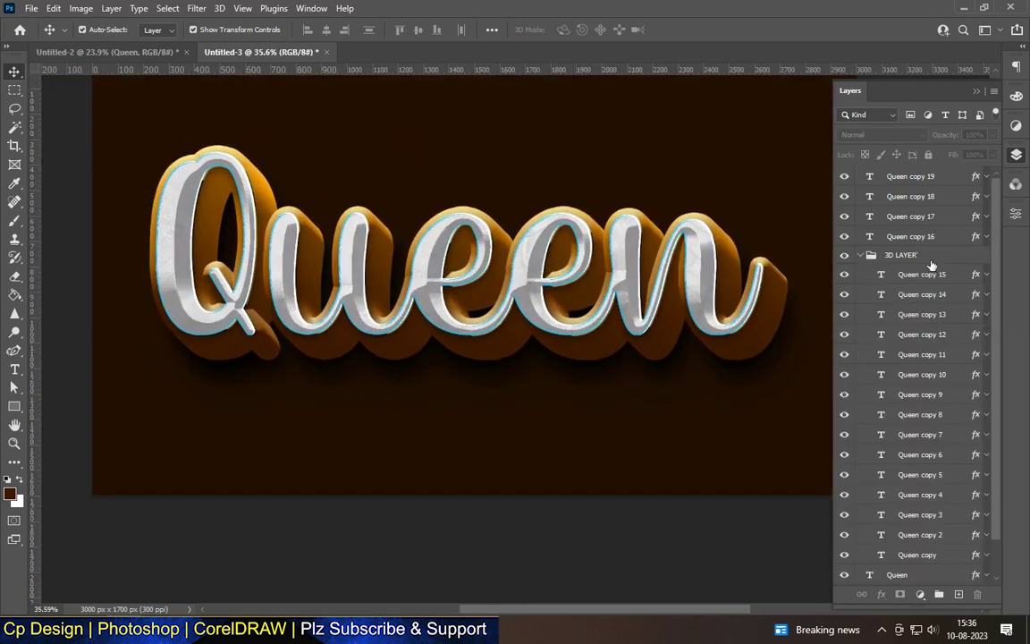
click(936, 280)
double_click(937, 277)
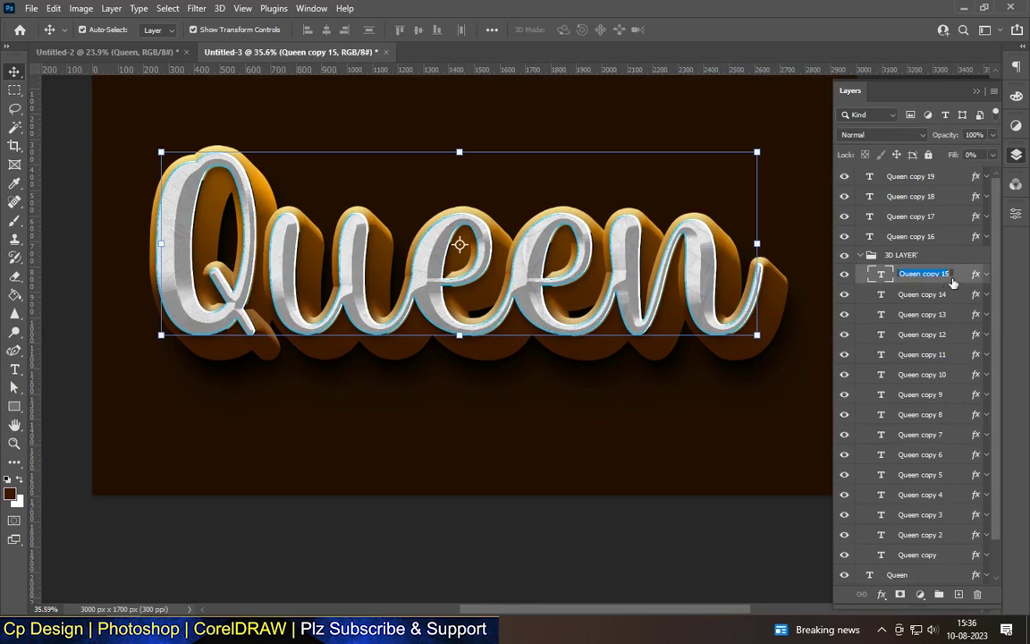
key(Return)
right_click(957, 281)
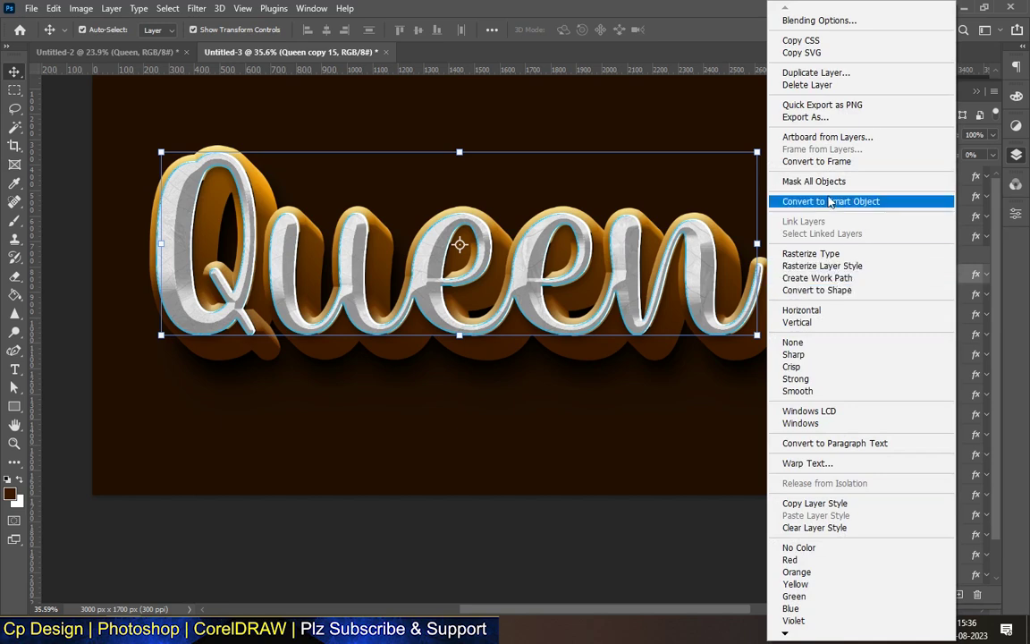
click(828, 200)
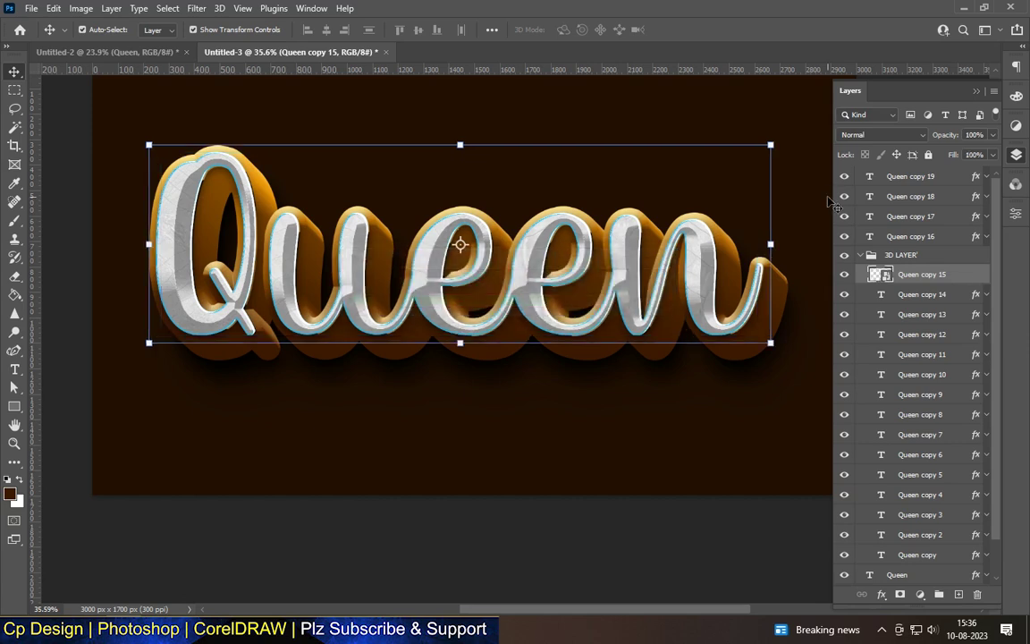
Add an inner shadow to Queen copy 15 and colour it a light gold.
double_click(959, 276)
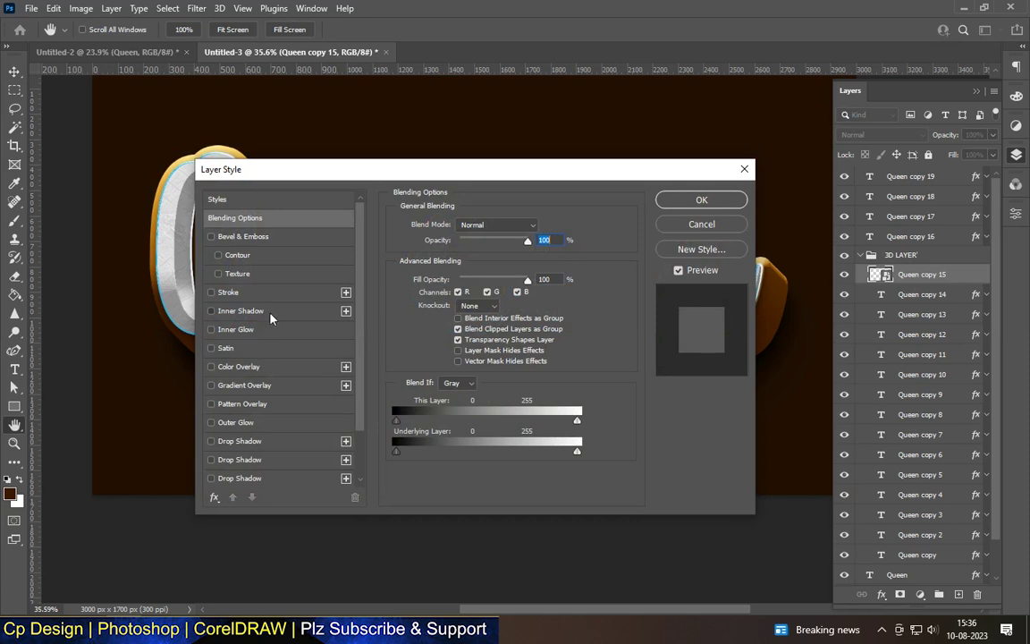
click(255, 315)
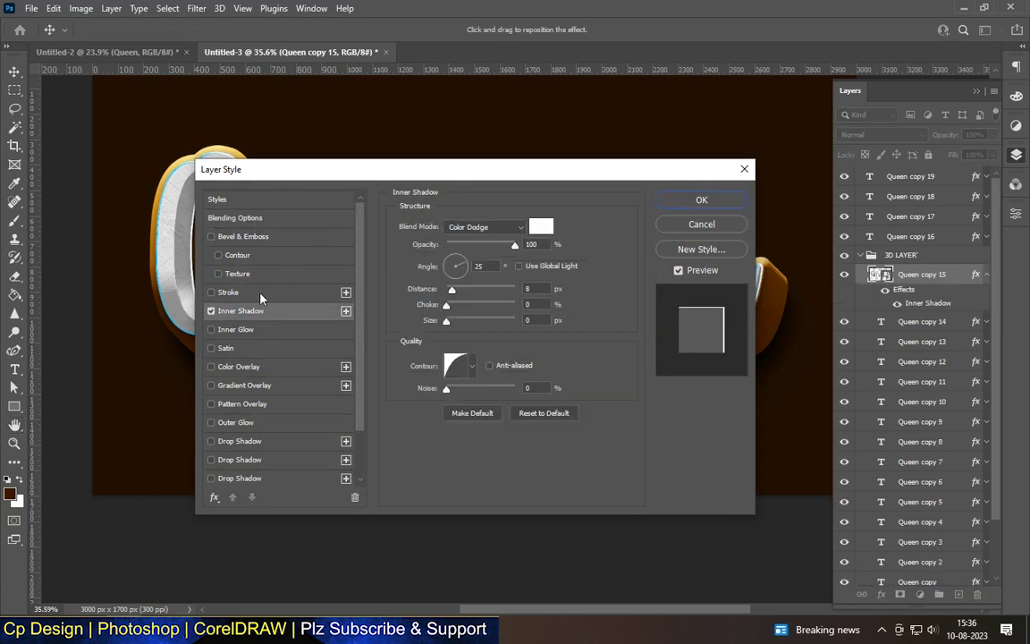
mouse_move(257, 169)
mouse_down()
mouse_move(630, 355)
mouse_move(539, 109)
mouse_up()
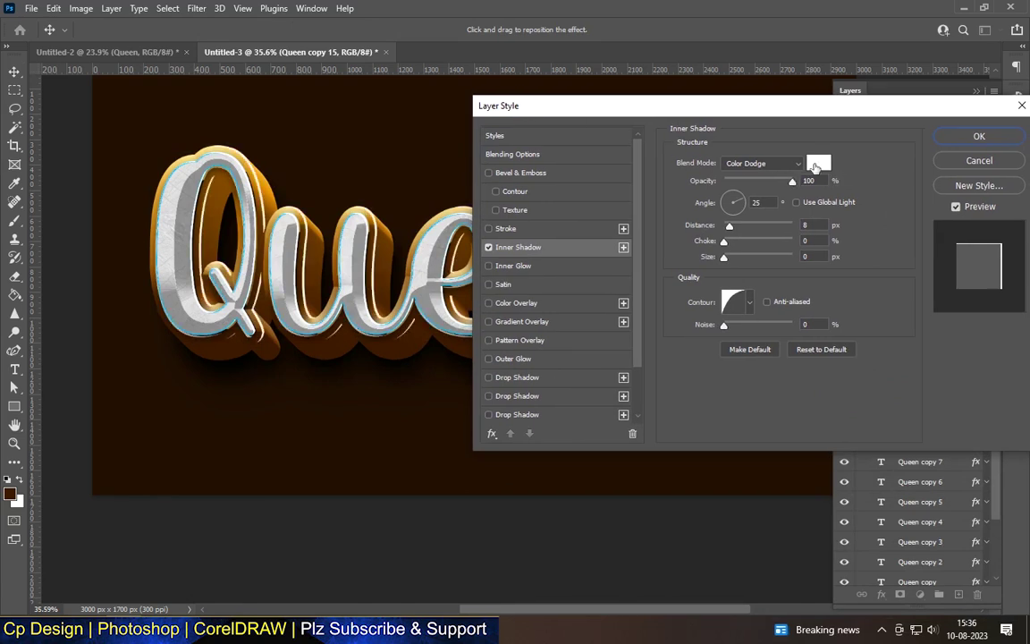
click(815, 165)
click(699, 238)
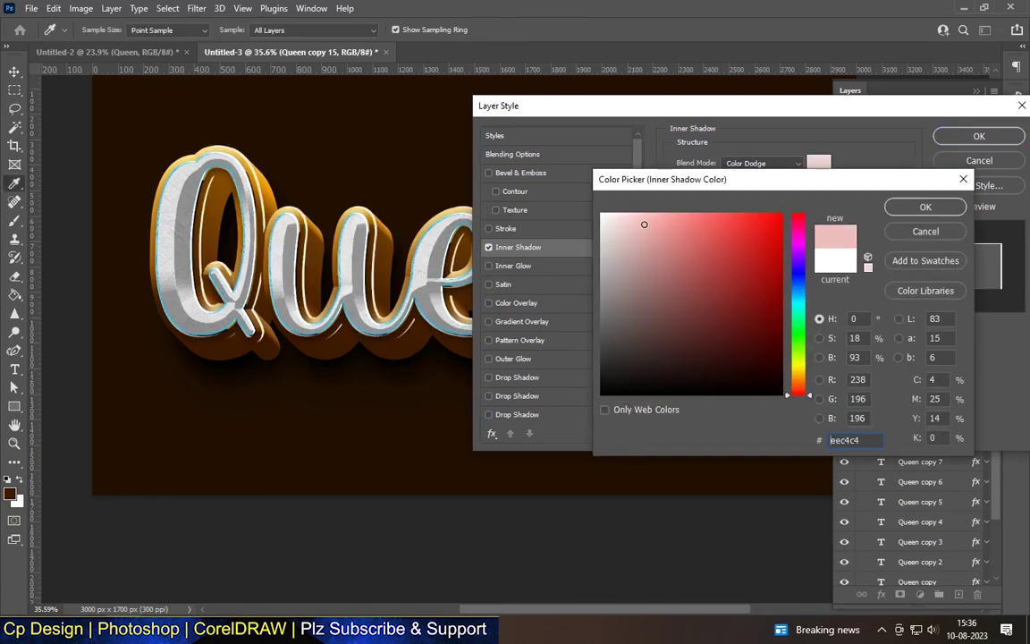
click(796, 376)
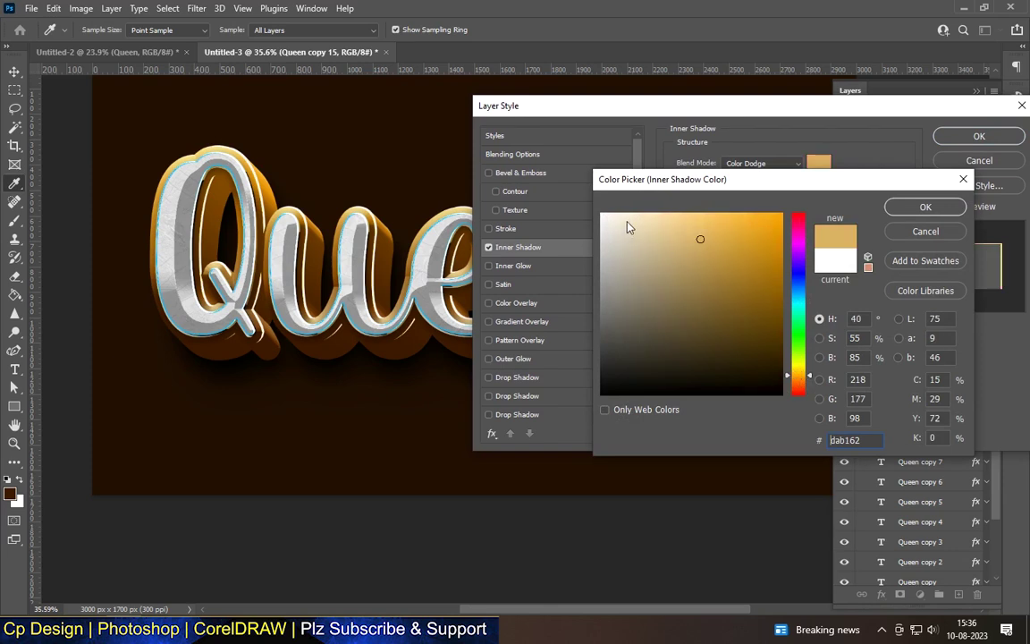
click(685, 226)
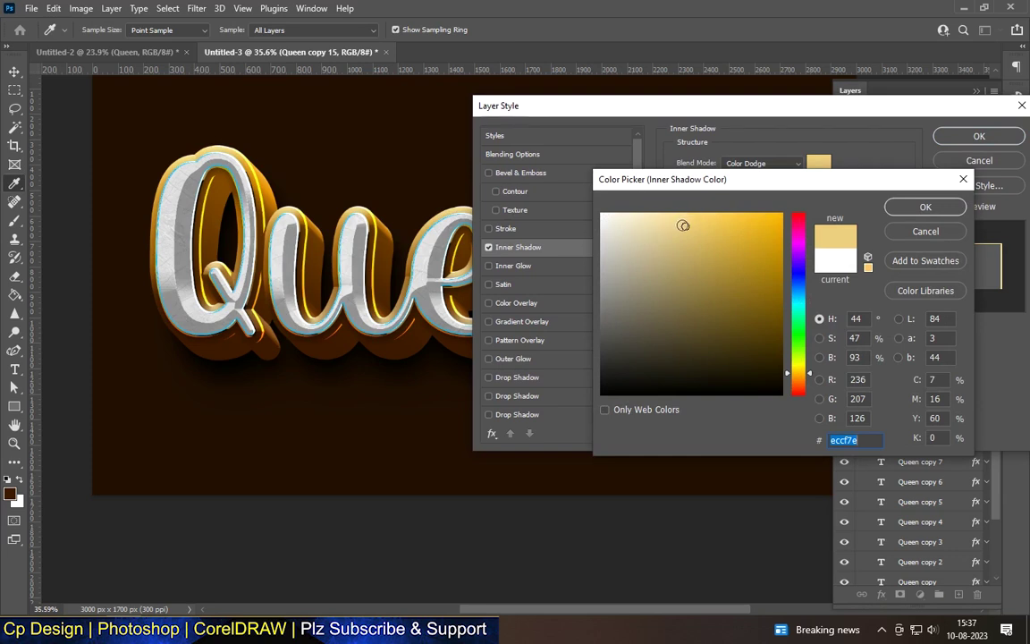
drag(685, 224, 687, 220)
click(923, 210)
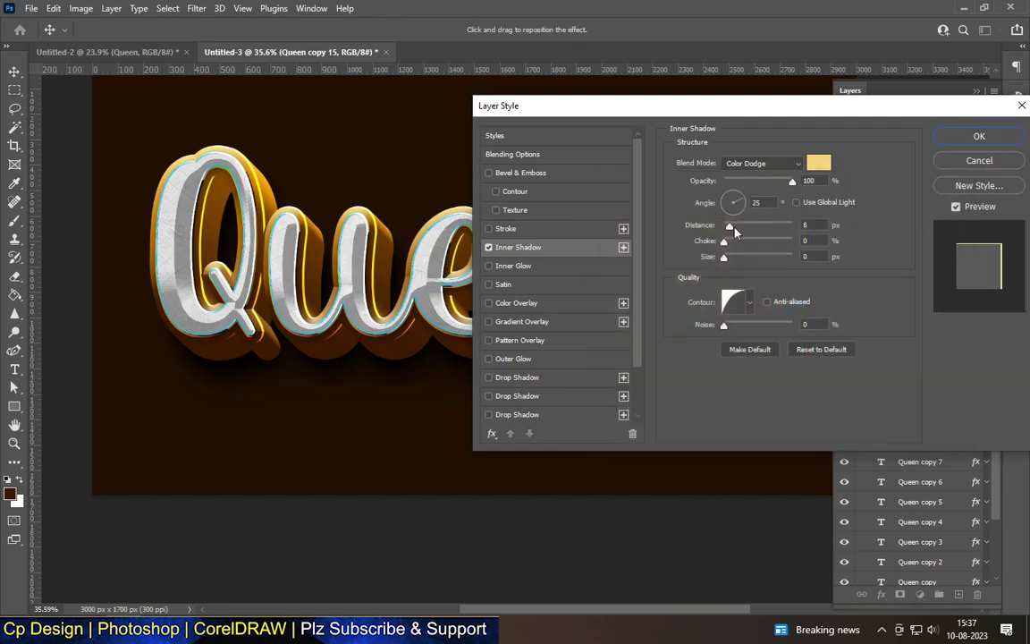
Set the inner shadow angle to -41° and distance to 5 px, then apply.
drag(731, 227, 726, 227)
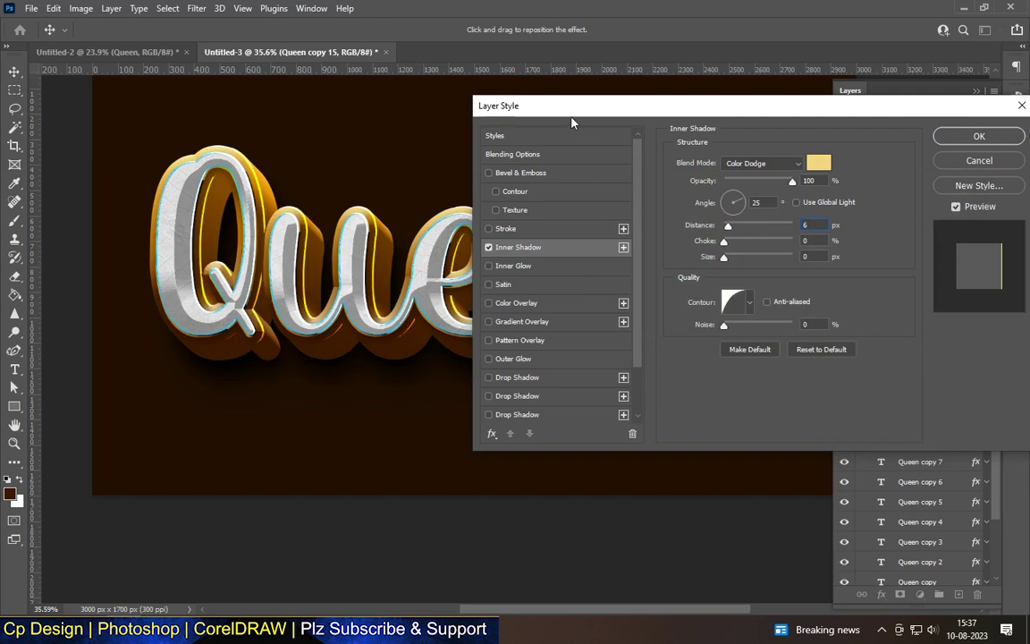
mouse_move(538, 106)
mouse_down()
mouse_move(976, 107)
mouse_move(805, 144)
mouse_move(771, 188)
mouse_move(775, 202)
mouse_move(651, 107)
mouse_up()
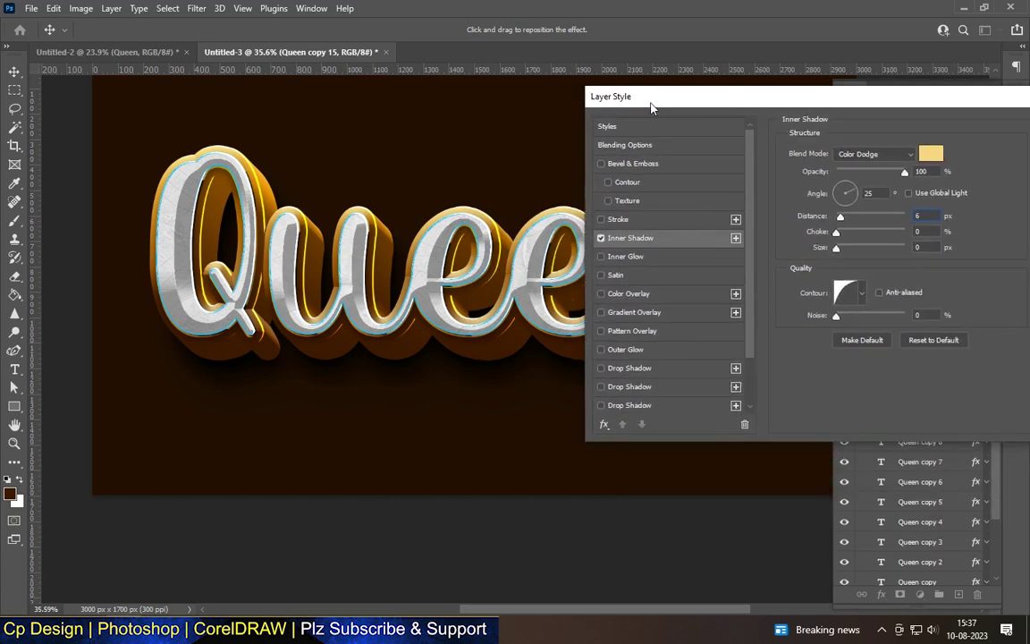
click(852, 204)
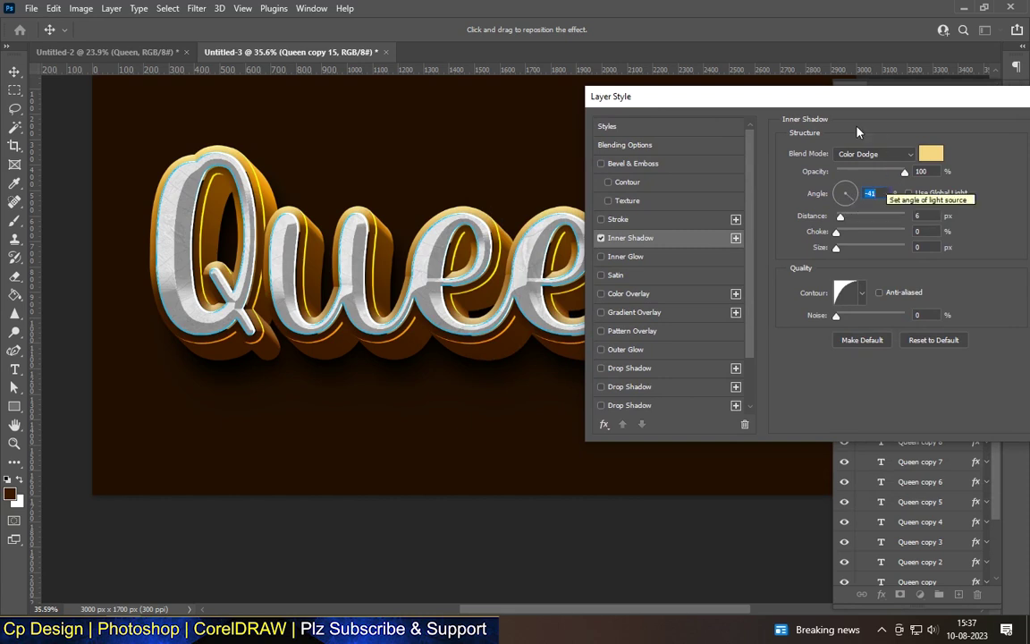
mouse_move(862, 98)
mouse_down()
mouse_move(692, 482)
mouse_move(773, 98)
mouse_up()
key(Tab)
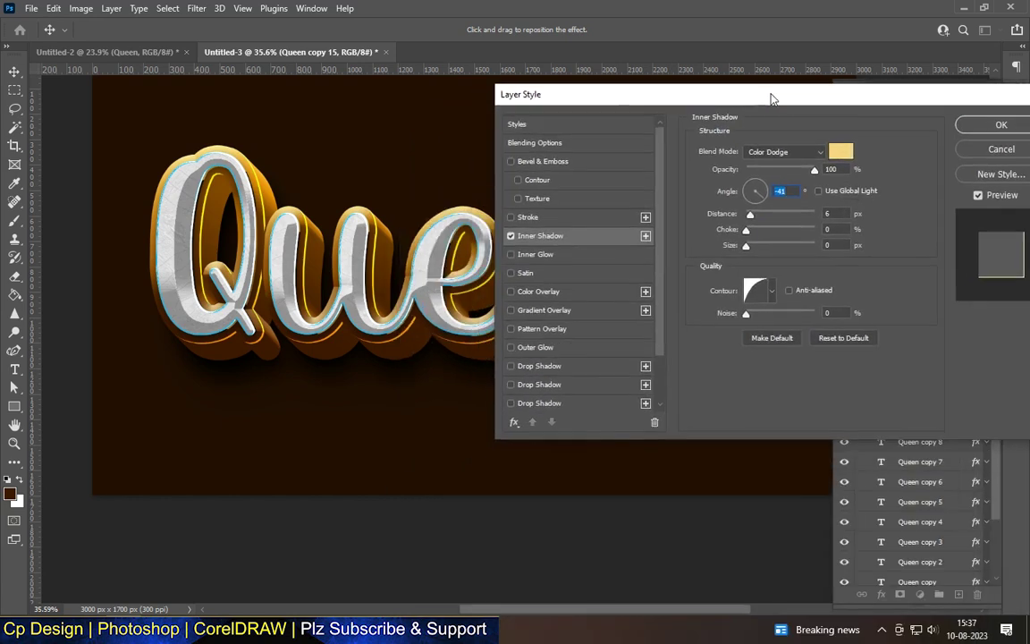
text(5)
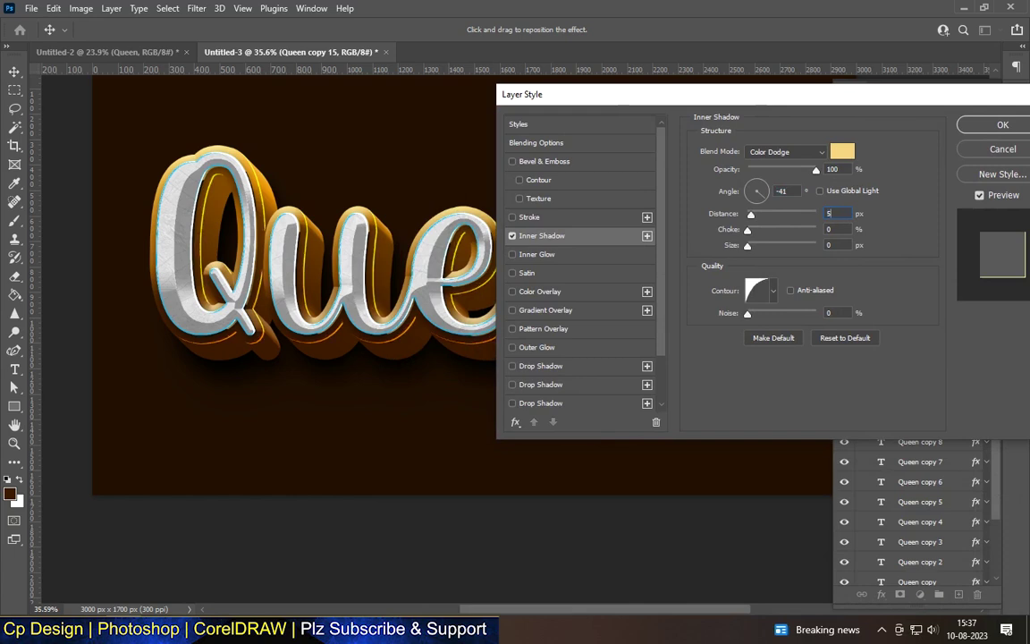
mouse_move(552, 97)
mouse_down()
mouse_move(387, 407)
mouse_move(606, 418)
mouse_move(428, 94)
mouse_up()
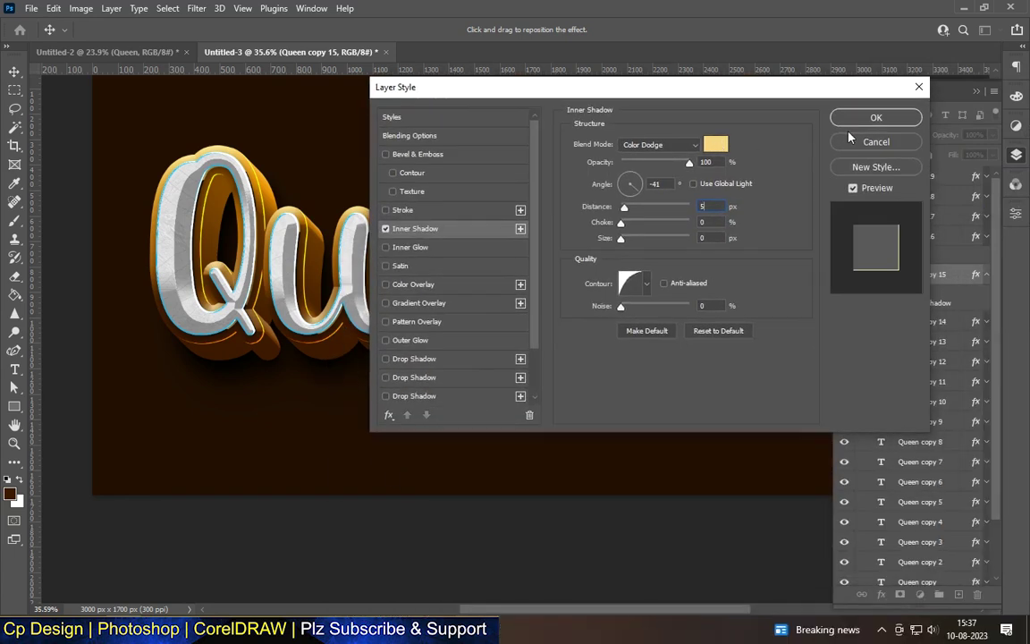
click(875, 118)
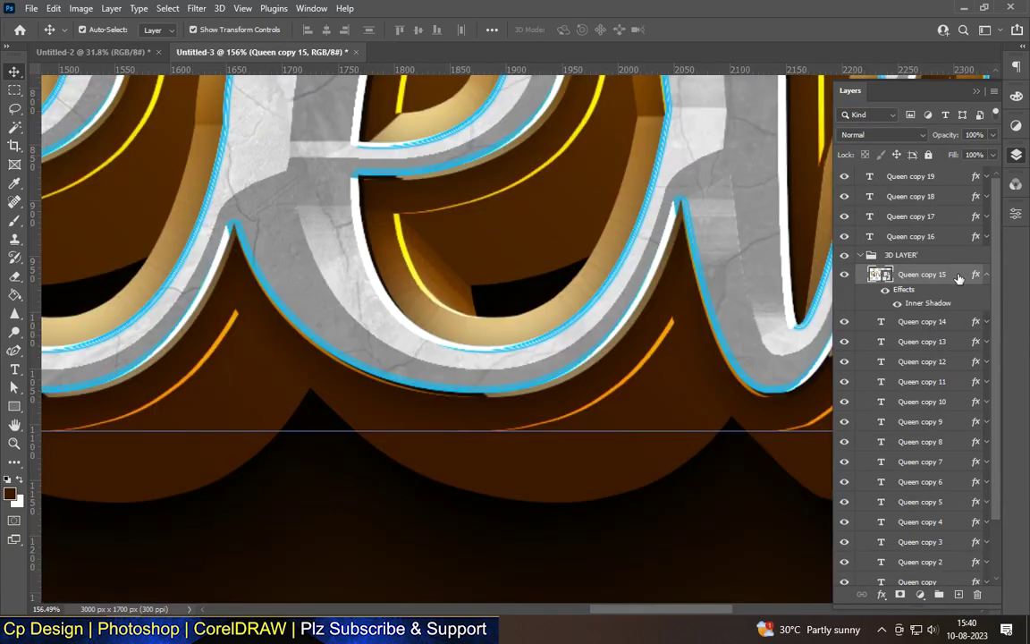
Change Queen copy 15's inner shadow to a 7 px distance at a 25° angle.
double_click(958, 278)
click(238, 408)
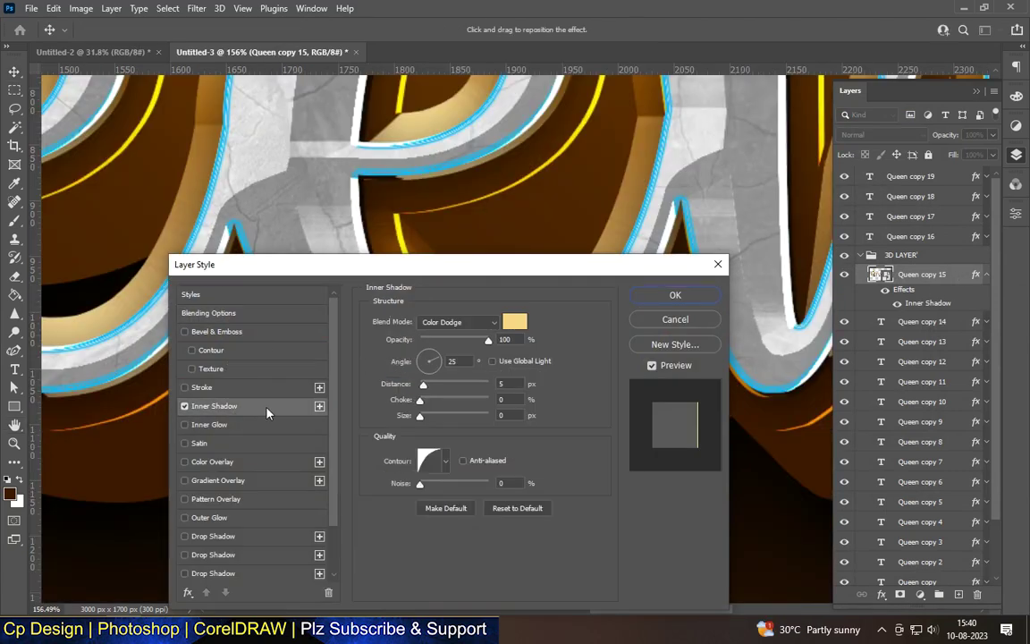
double_click(505, 386)
text(57)
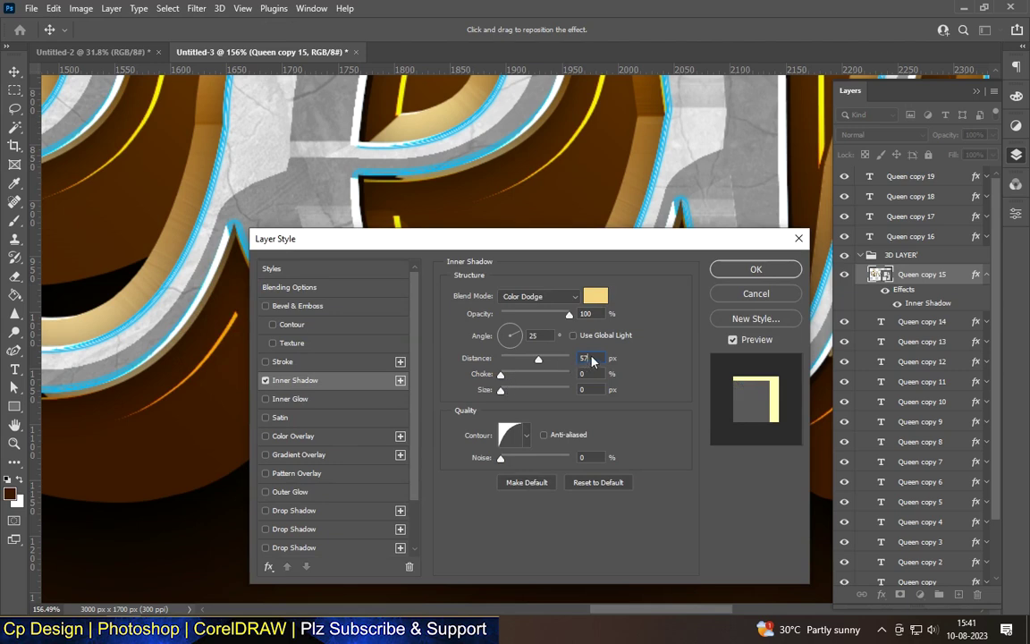
text(7)
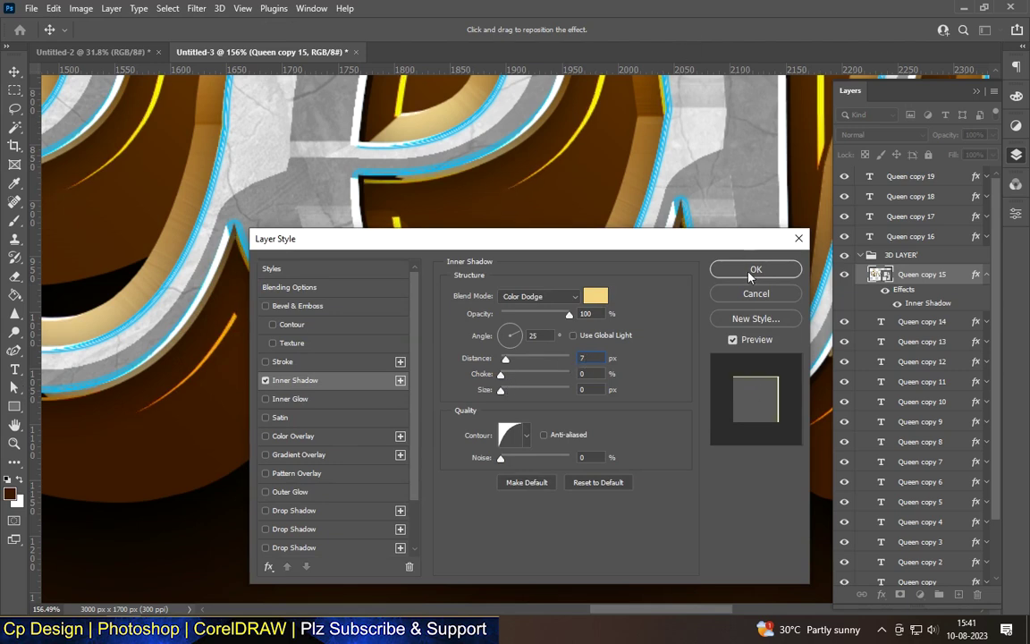
click(755, 269)
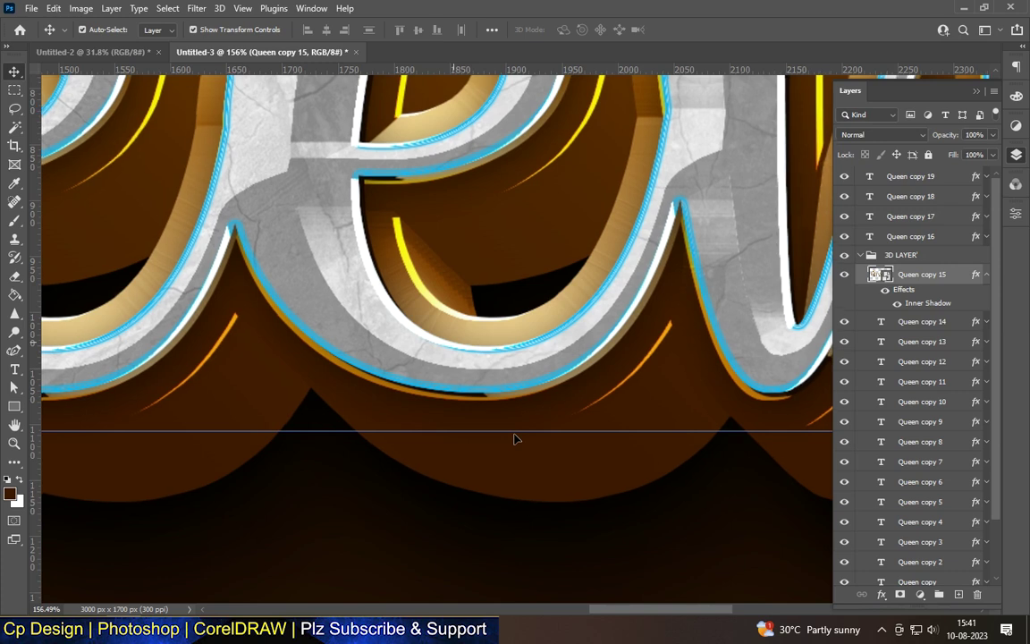
scroll(514, 438, down, 3)
scroll(427, 405, down, 1)
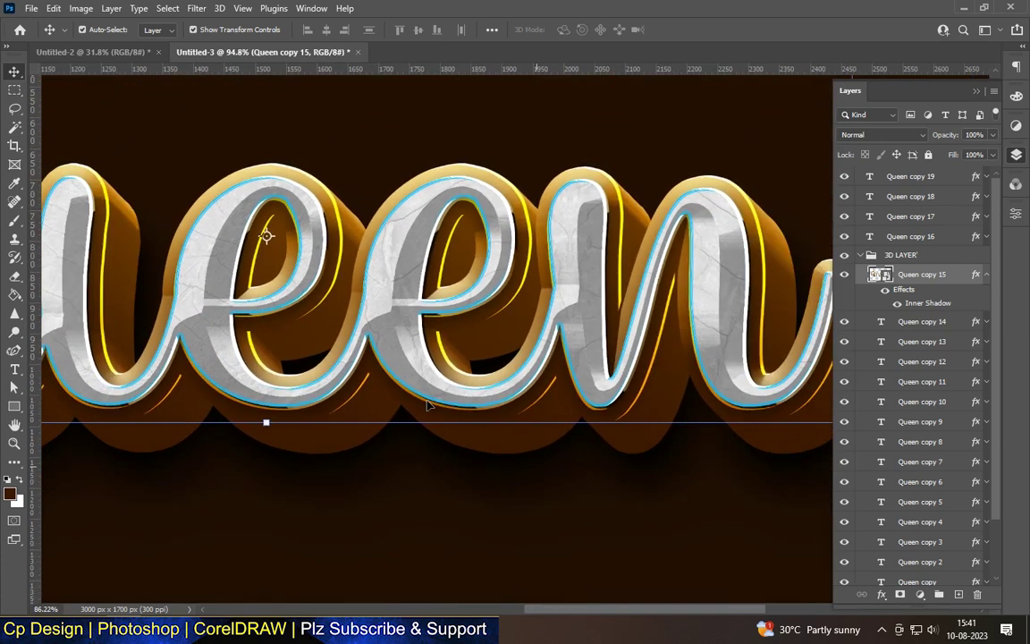
scroll(427, 405, down, 2)
scroll(427, 405, down, 2)
scroll(427, 405, down, 1)
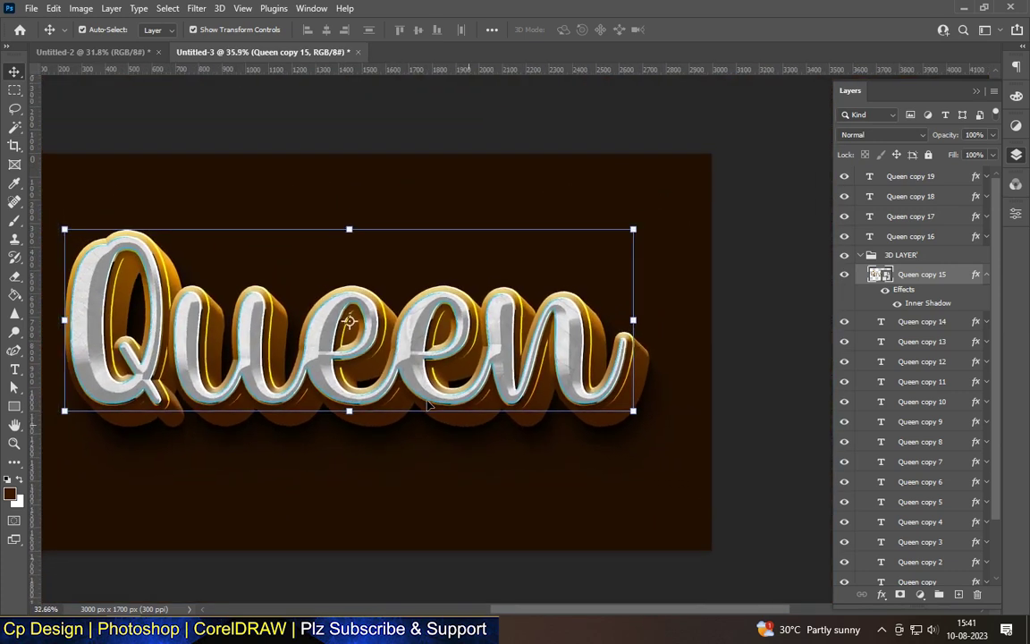
scroll(536, 411, down, 1)
click(713, 436)
scroll(119, 338, up, 1)
scroll(122, 338, up, 4)
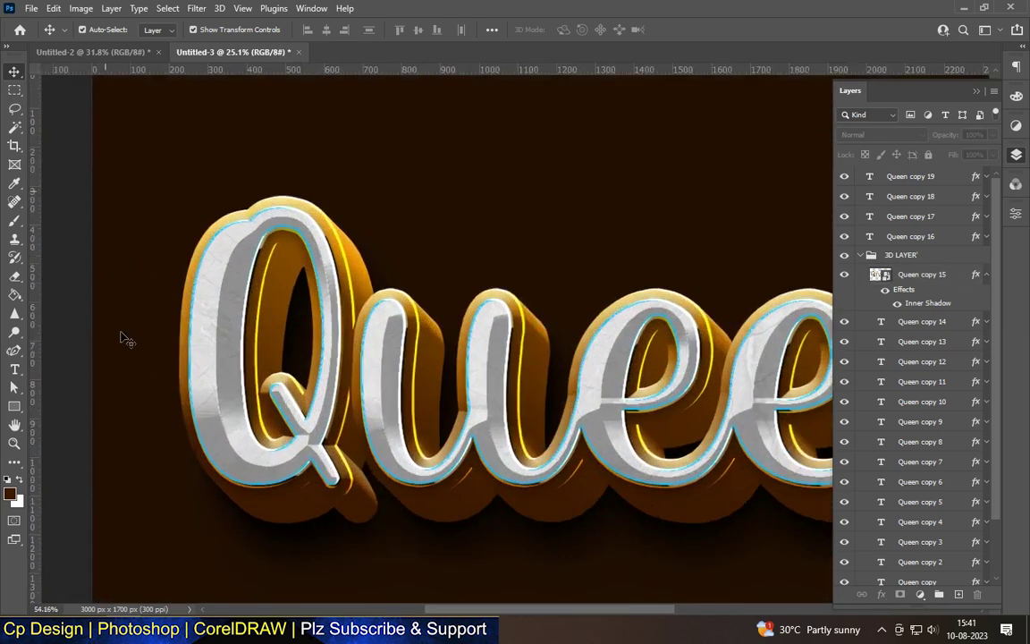
scroll(334, 337, down, 1)
scroll(335, 337, down, 2)
scroll(335, 338, down, 1)
scroll(344, 421, up, 1)
scroll(344, 420, up, 4)
scroll(344, 420, up, 2)
scroll(345, 420, up, 2)
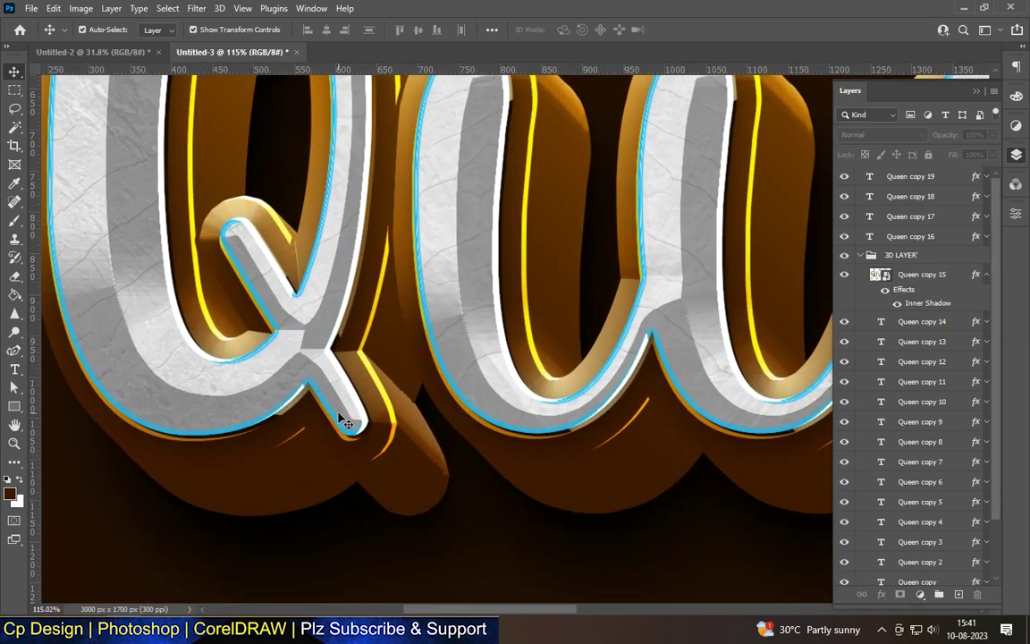
scroll(345, 420, down, 4)
scroll(345, 420, down, 1)
scroll(345, 421, down, 1)
scroll(345, 420, down, 2)
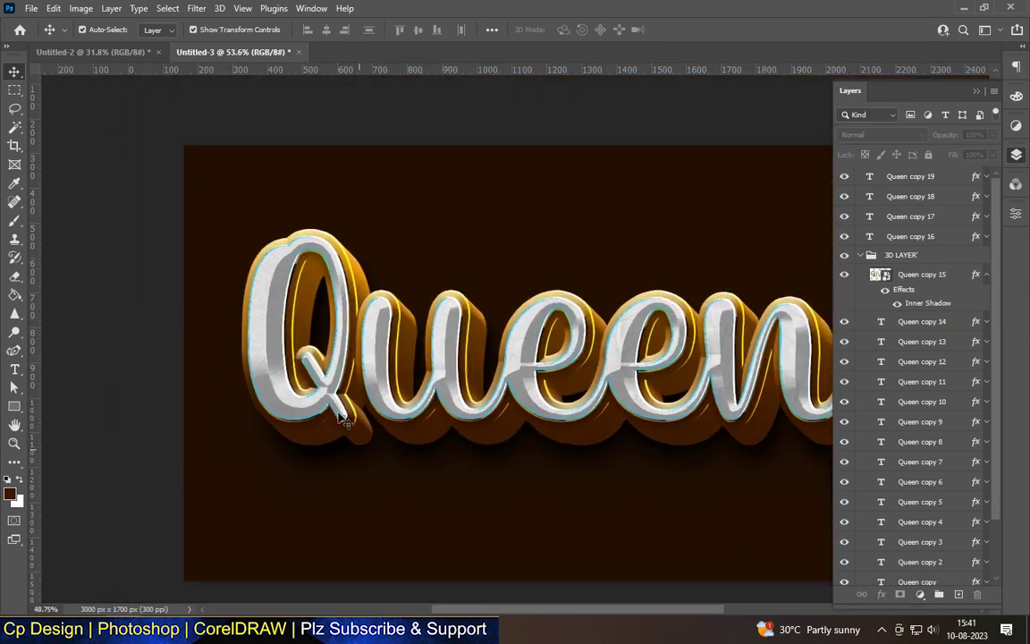
scroll(753, 407, up, 1)
scroll(754, 402, up, 2)
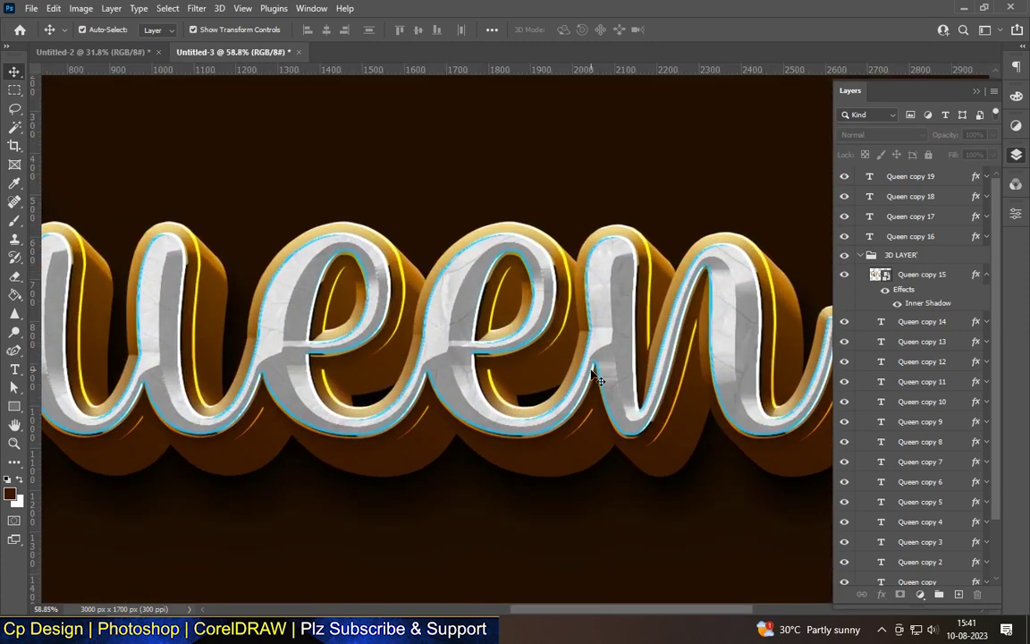
scroll(592, 376, down, 1)
scroll(593, 375, down, 2)
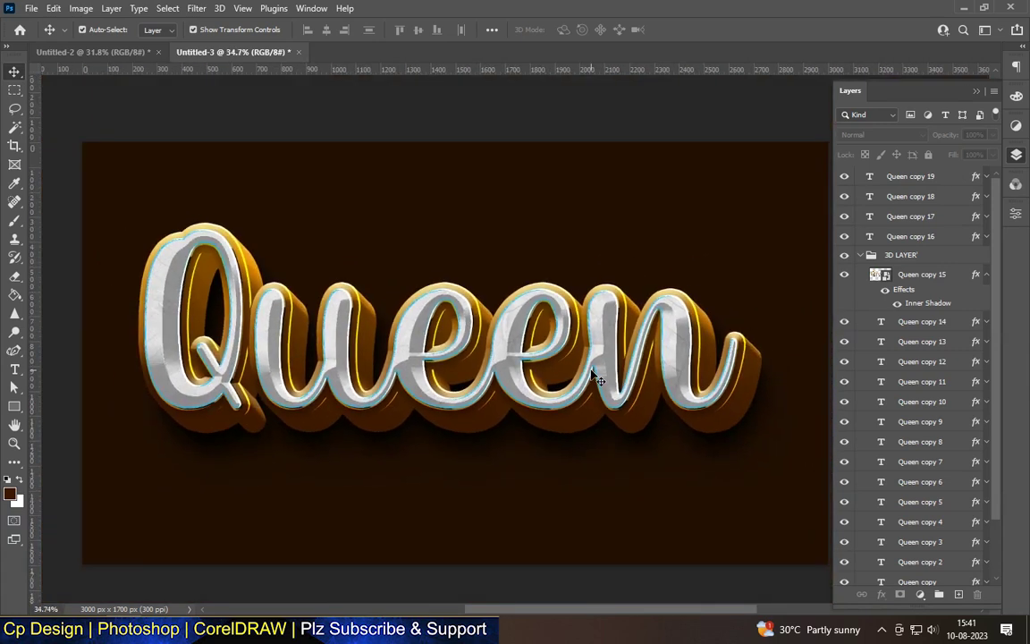
scroll(413, 393, up, 2)
scroll(411, 392, up, 2)
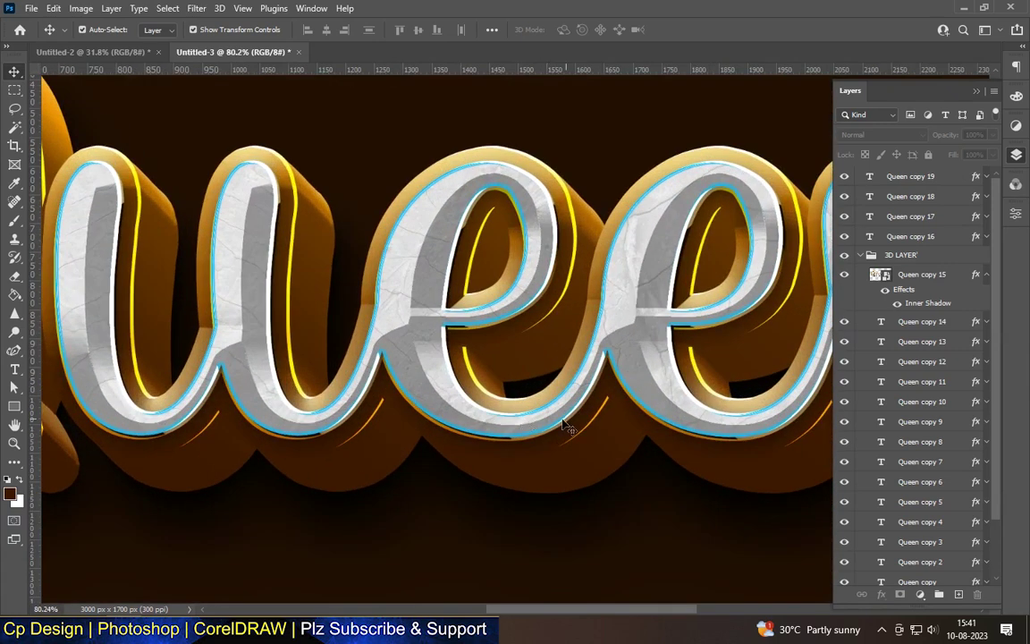
click(946, 278)
Set Queen copy 15's pale yellow Color Dodge inner shadow to -28° angle and 6 px distance.
double_click(946, 278)
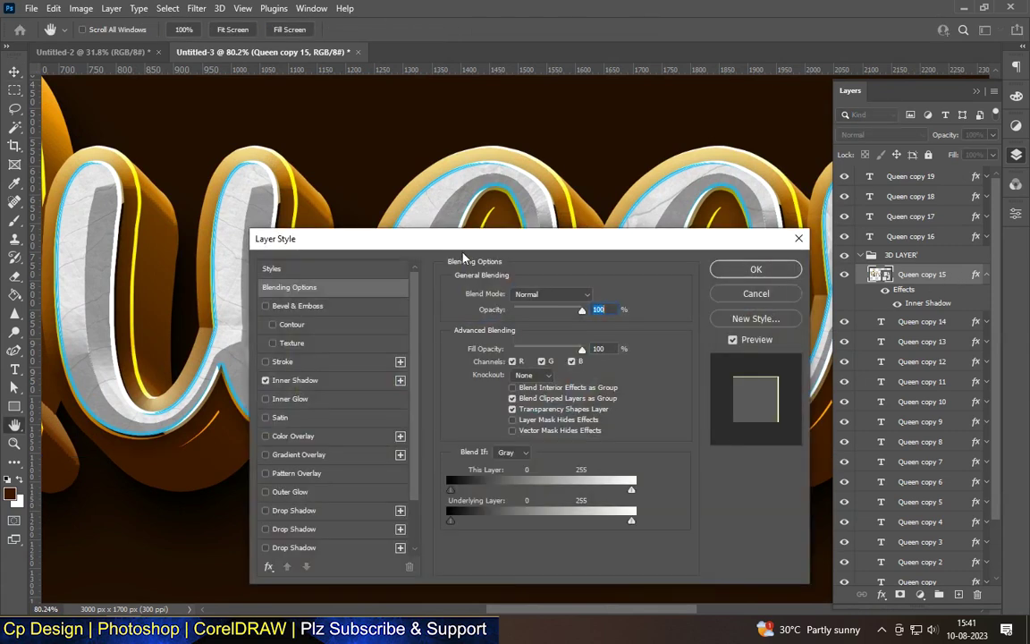
drag(402, 238, 585, 98)
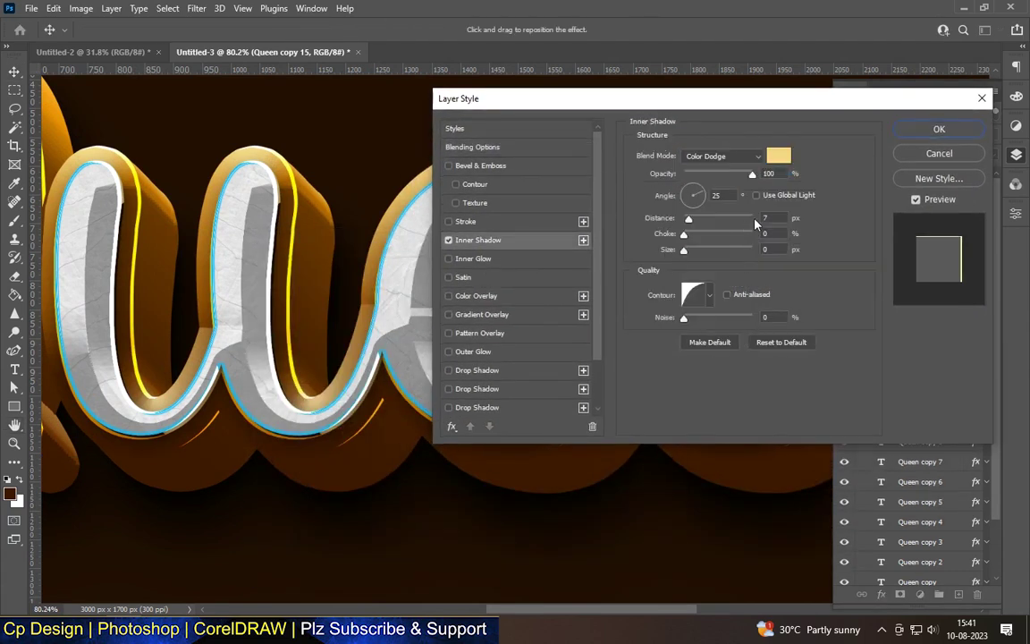
click(703, 203)
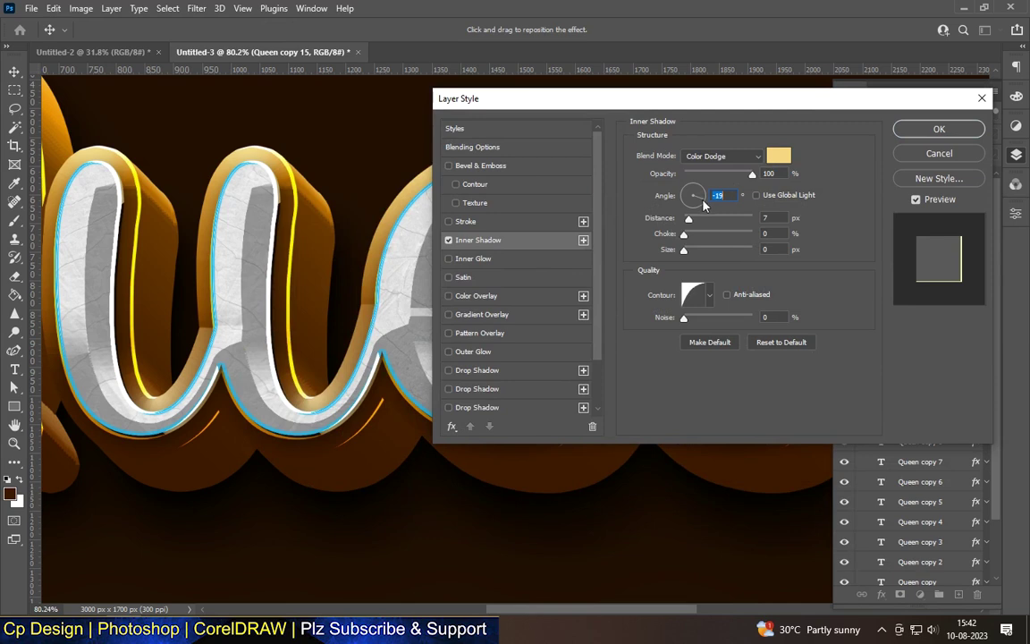
text(-39)
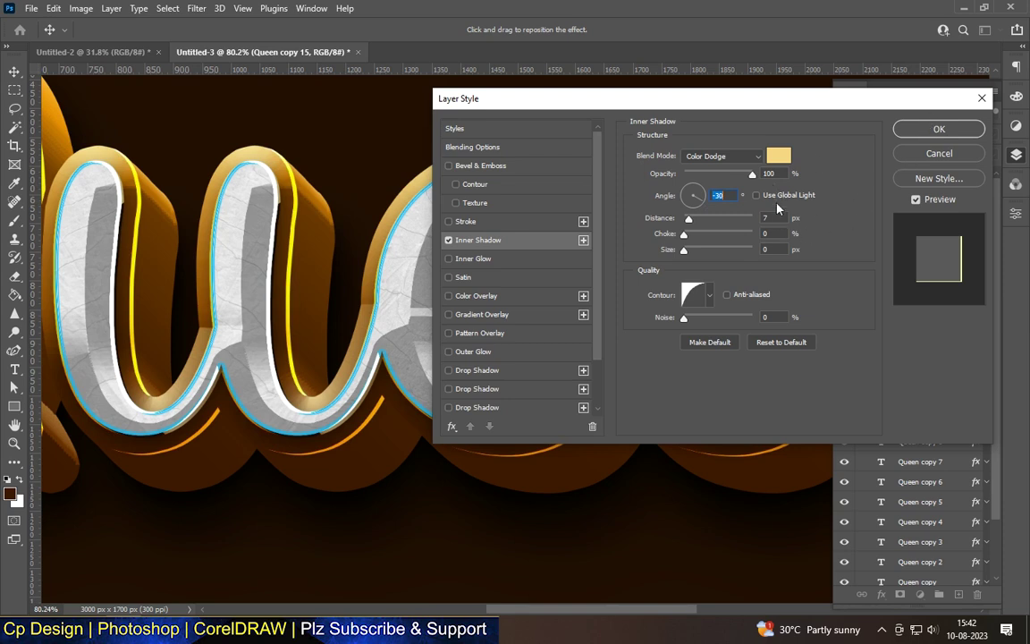
key(Tab)
text(6)
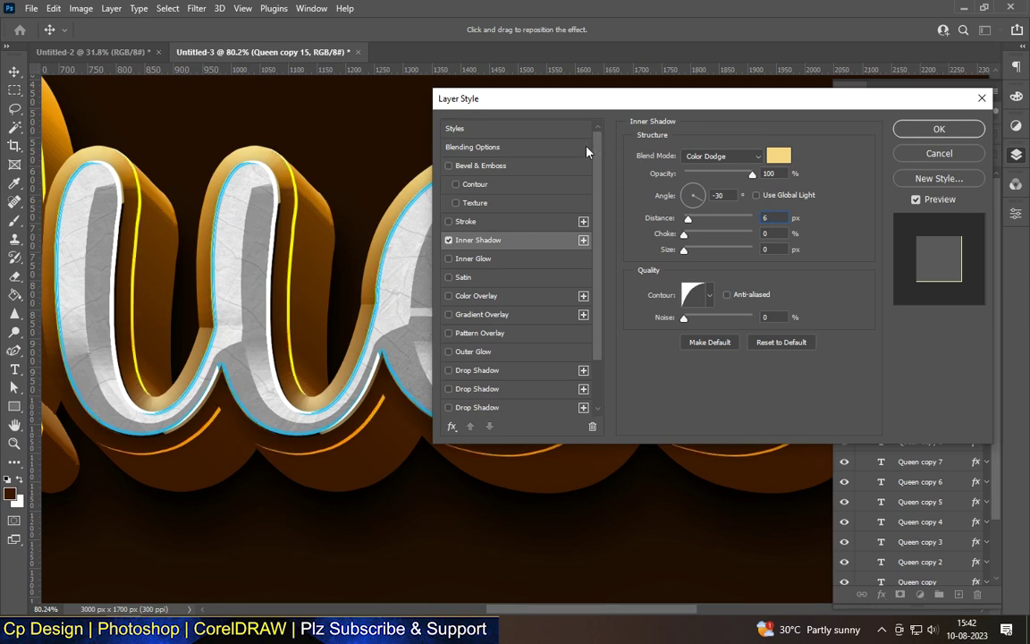
key(shift+Tab)
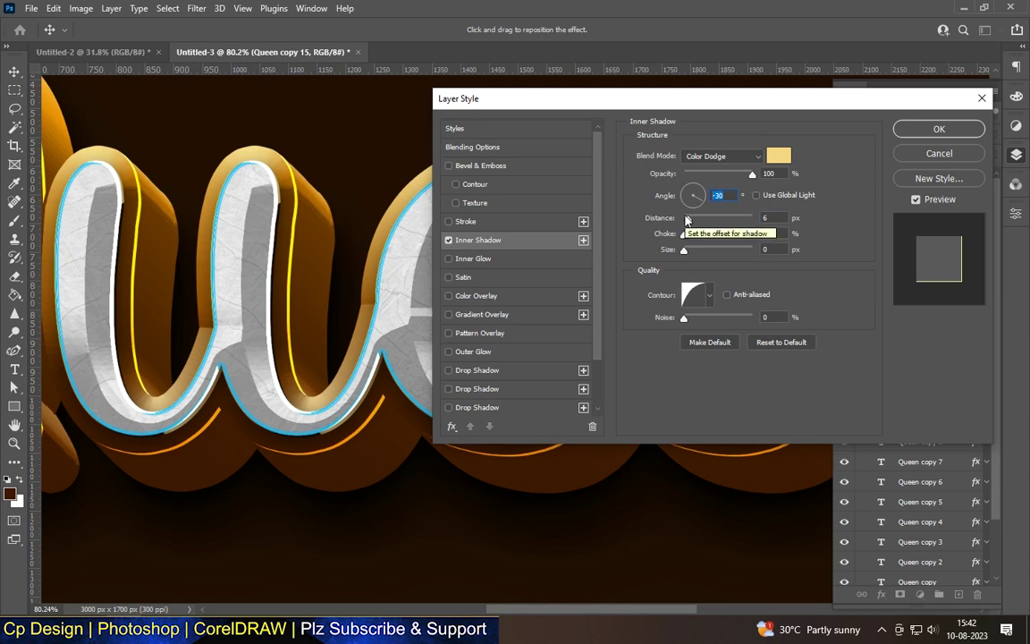
text(-)
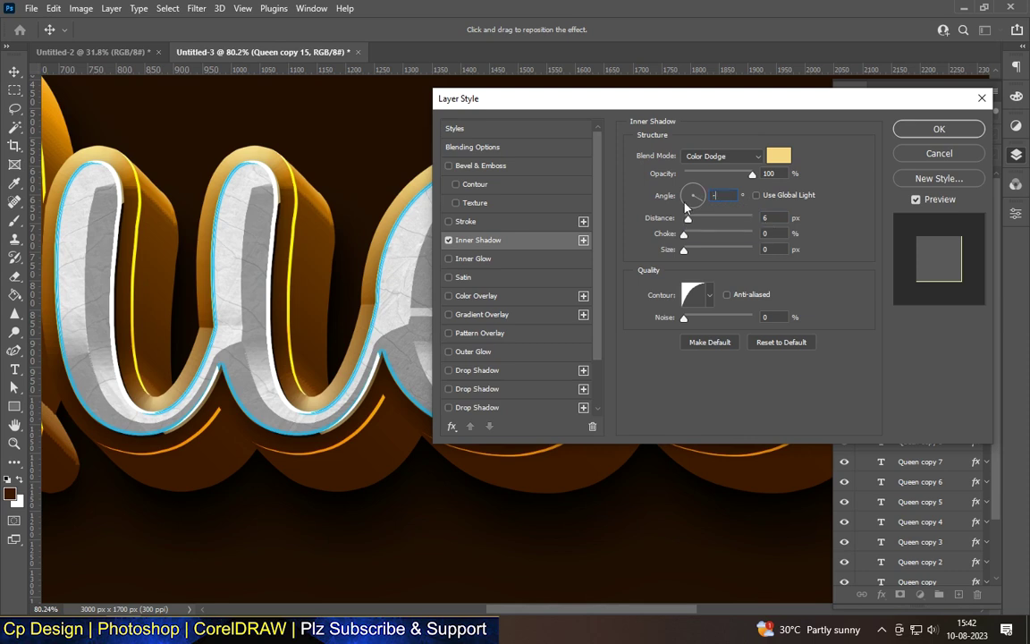
text(28)
click(914, 131)
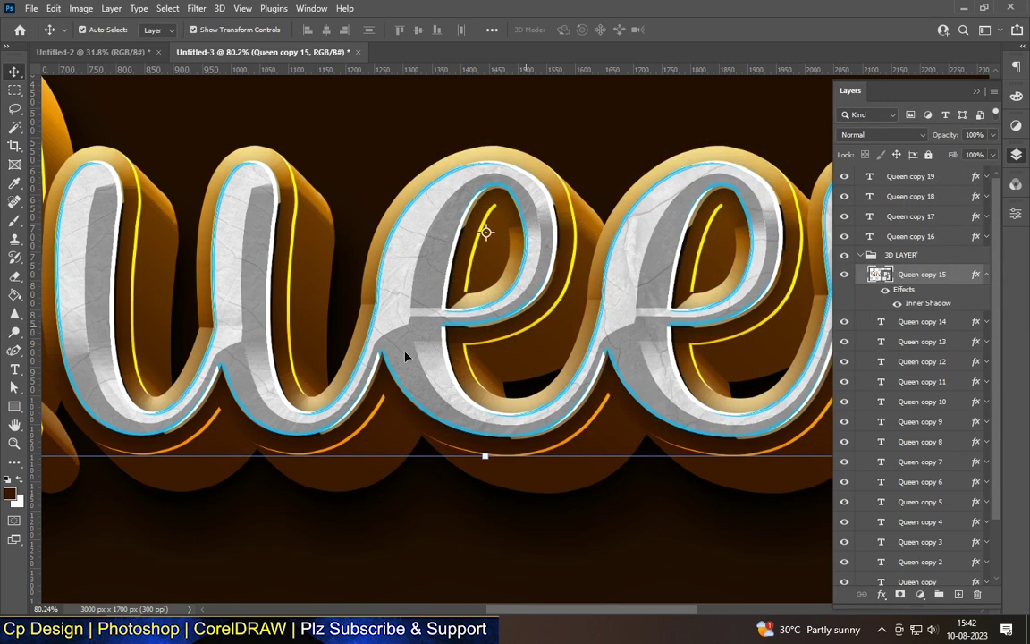
scroll(420, 401, down, 1)
scroll(420, 401, down, 1)
scroll(420, 402, down, 1)
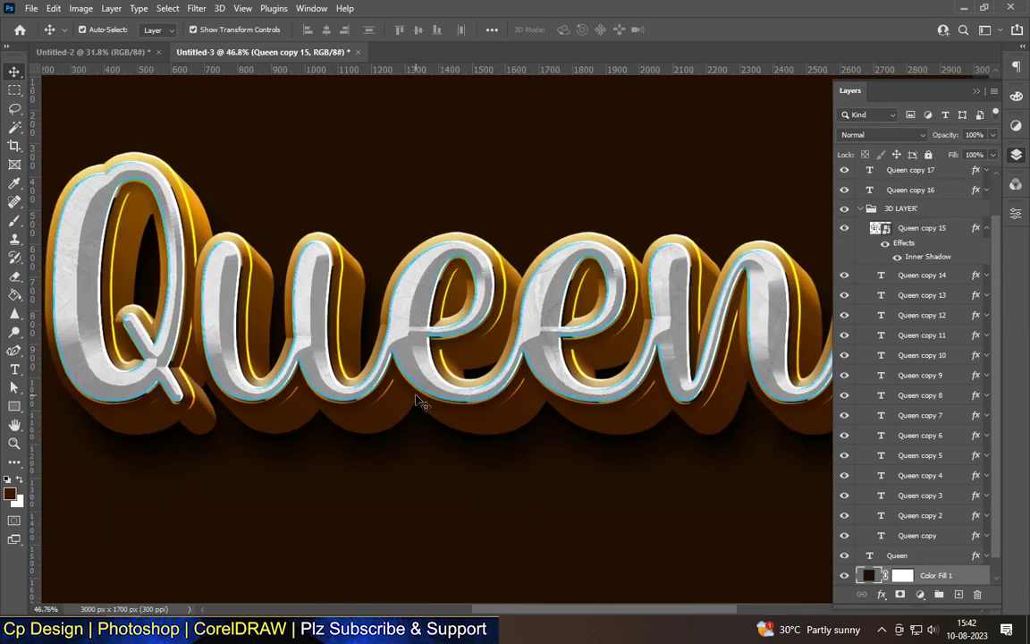
scroll(420, 401, down, 2)
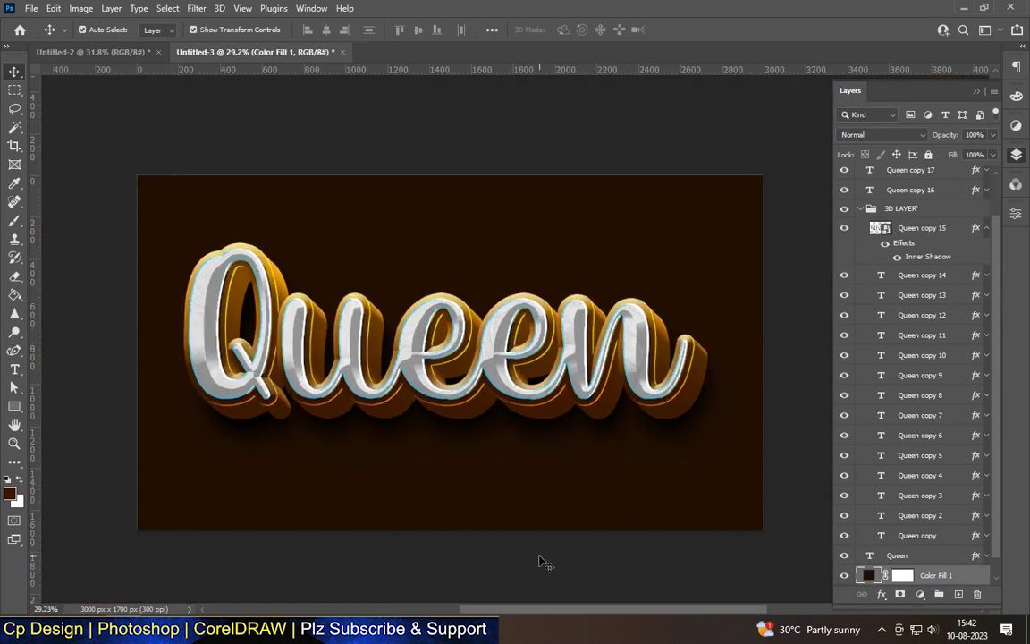
click(537, 558)
scroll(371, 401, up, 2)
scroll(371, 402, up, 1)
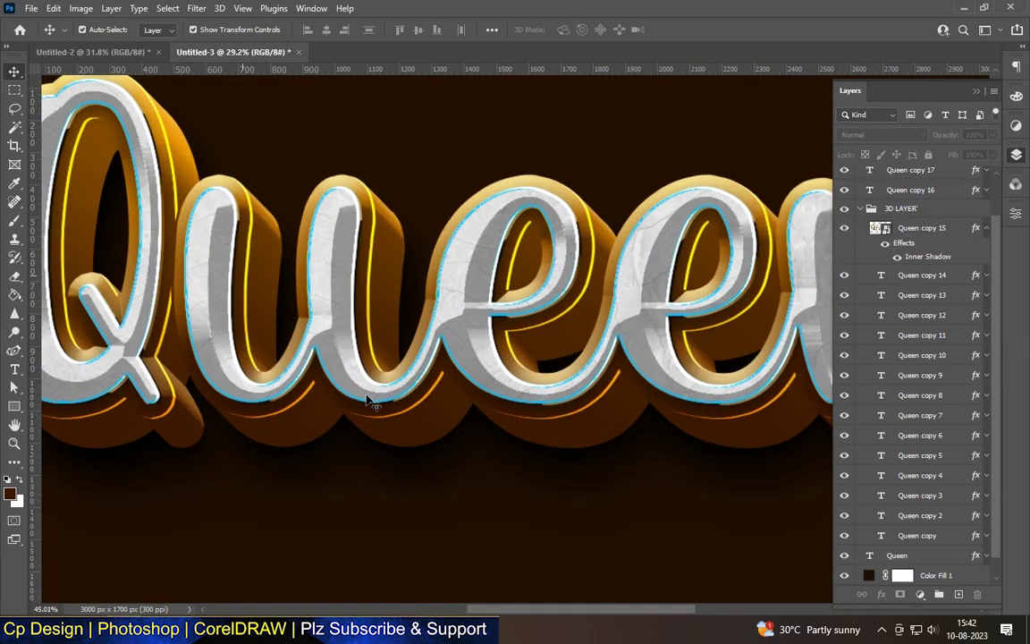
scroll(441, 494, down, 1)
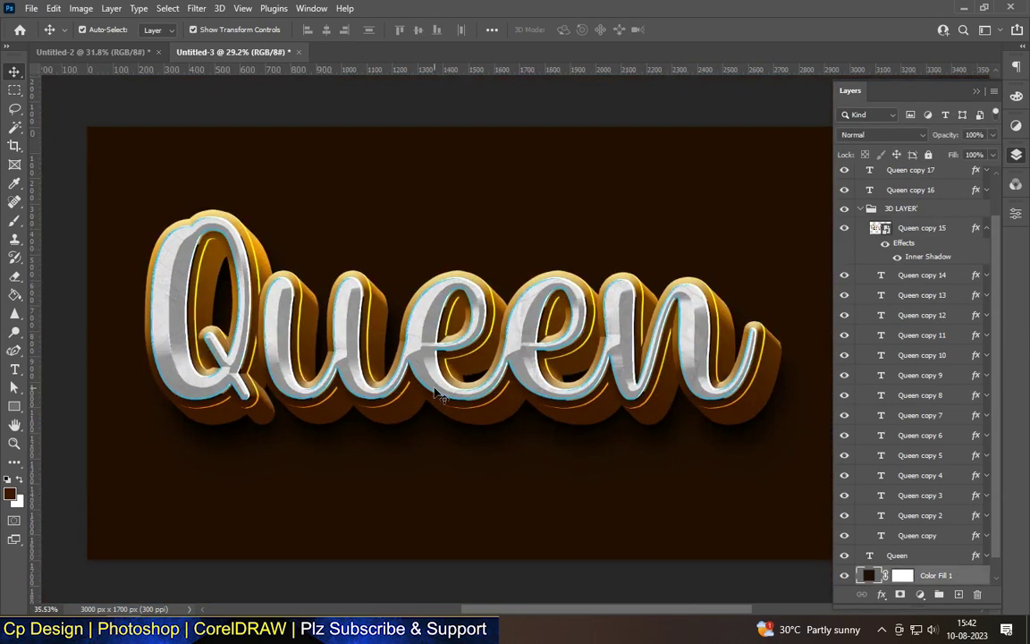
click(438, 395)
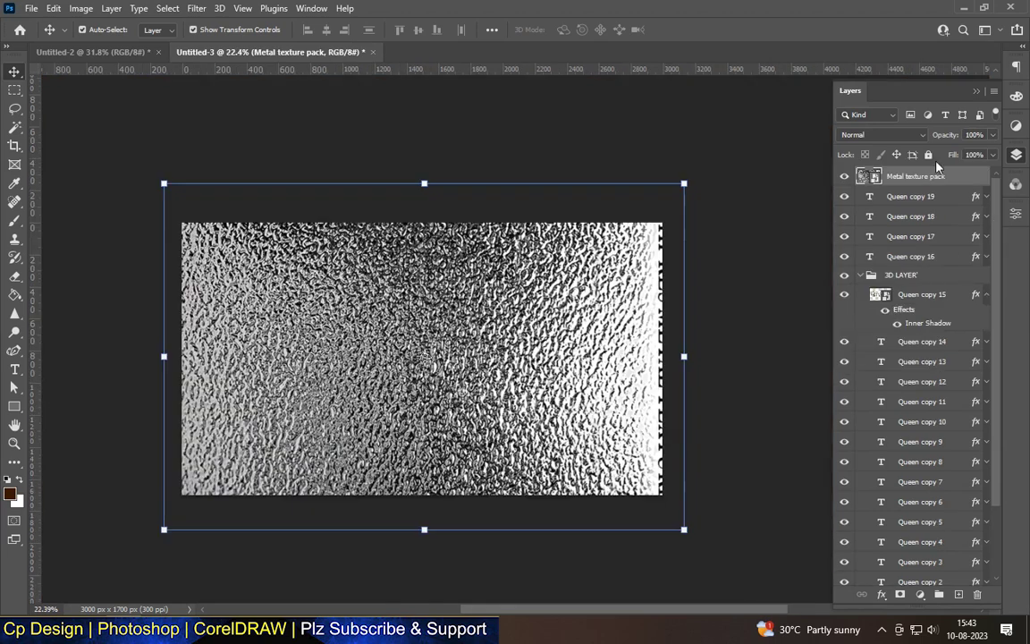
drag(912, 169, 909, 606)
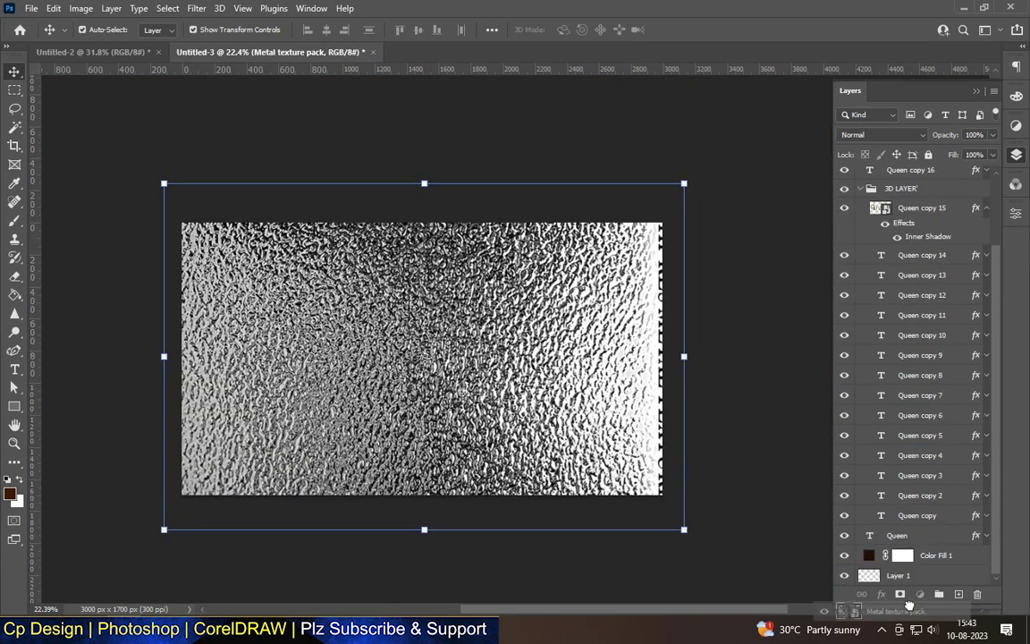
Move the Metal texture pack layer above Color Fill 1, nudge it right, and blend it in Multiply.
drag(909, 606, 912, 535)
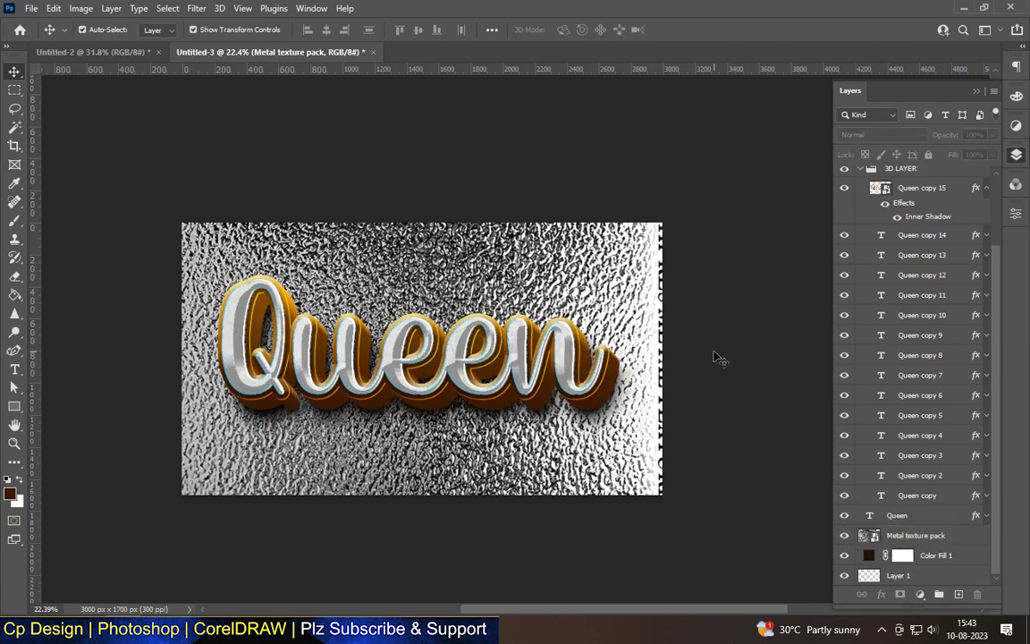
drag(632, 257, 638, 261)
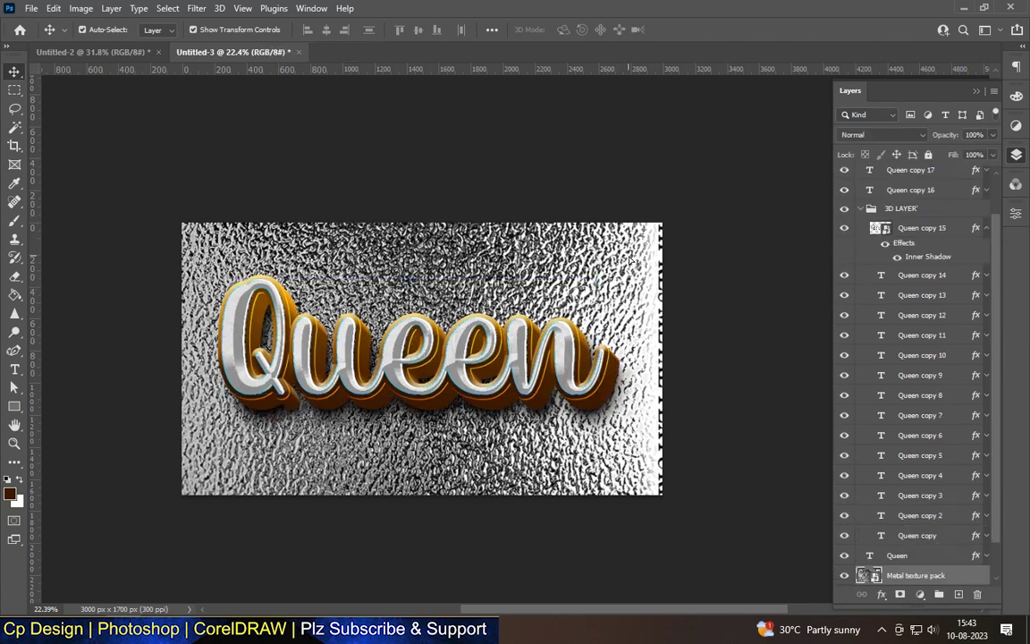
click(885, 134)
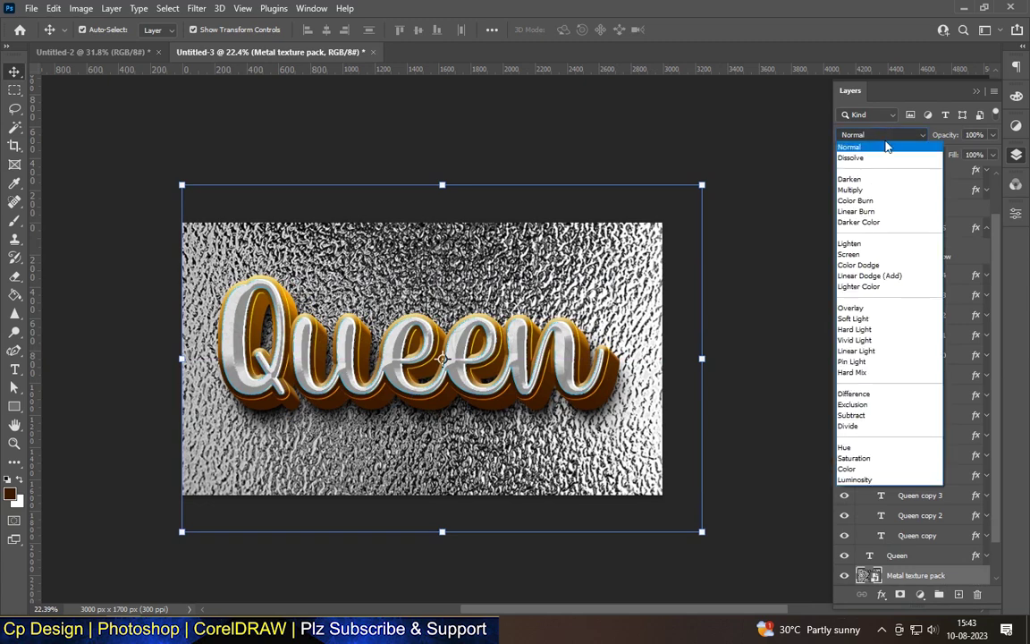
click(855, 191)
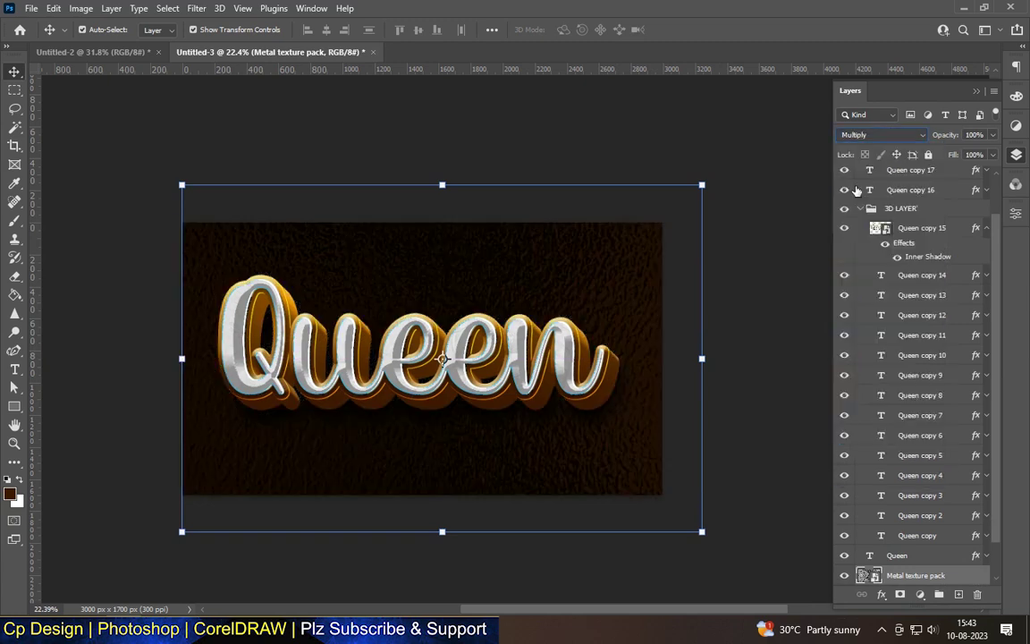
click(552, 147)
scroll(443, 373, up, 2)
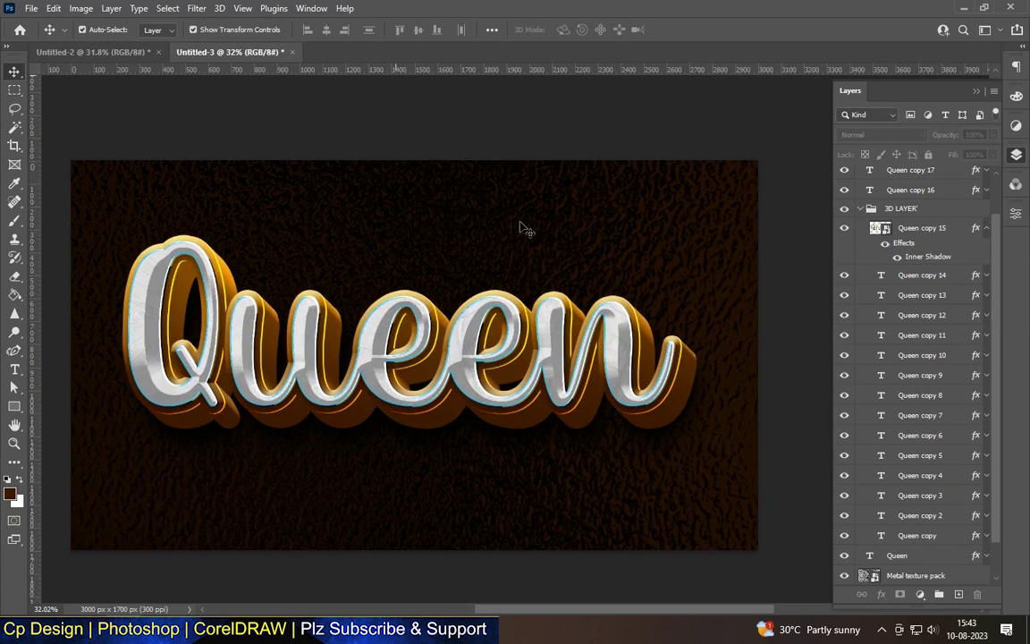
Zoom in and out across the canvas to inspect the finished Queen lettering and background.
scroll(524, 229, down, 1)
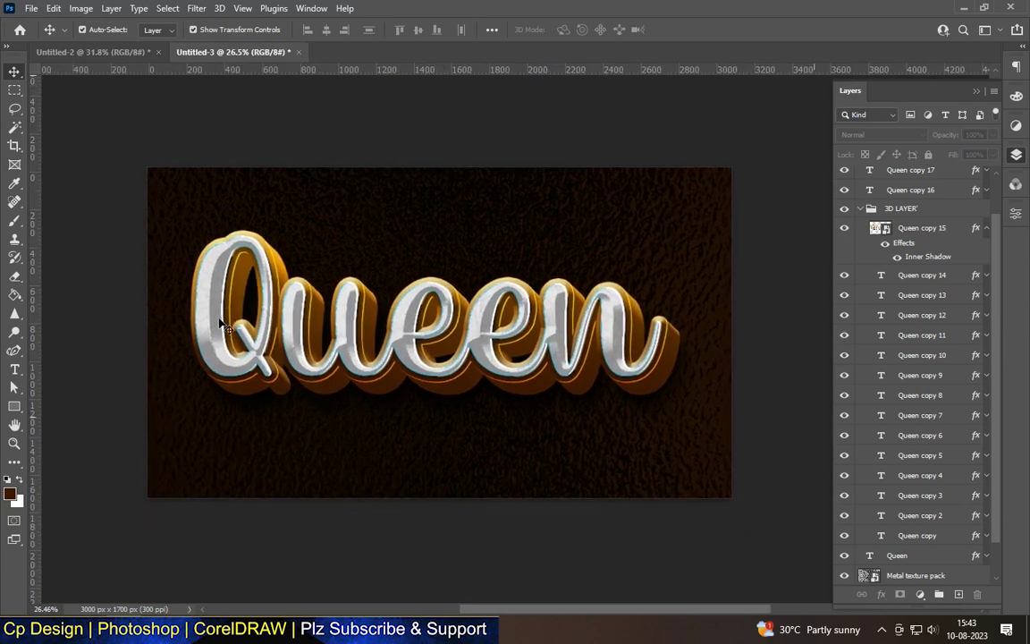
scroll(223, 326, up, 2)
scroll(223, 326, down, 2)
scroll(227, 326, down, 1)
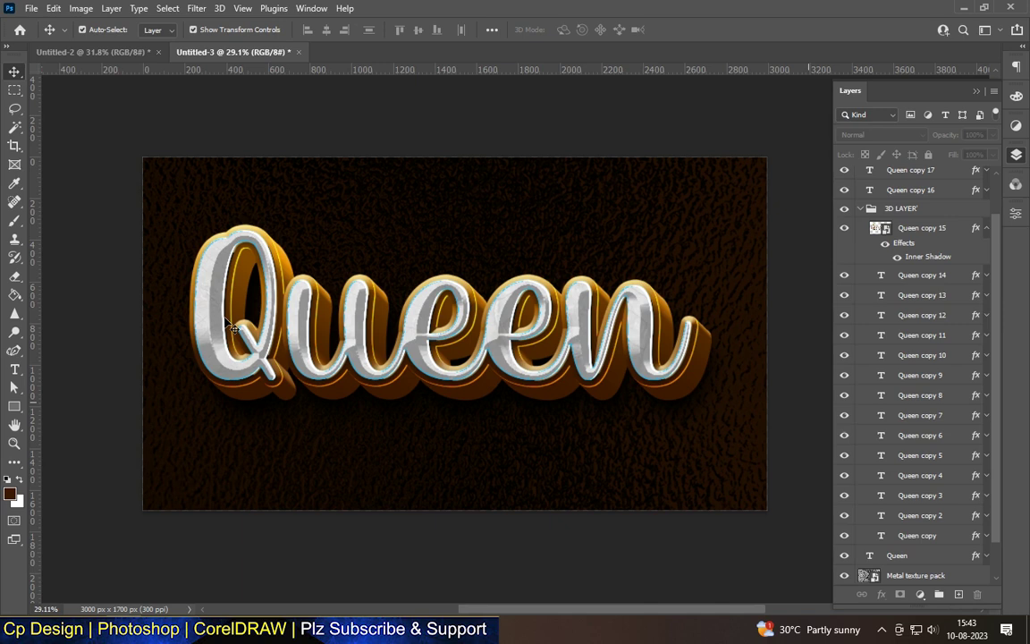
scroll(540, 286, up, 2)
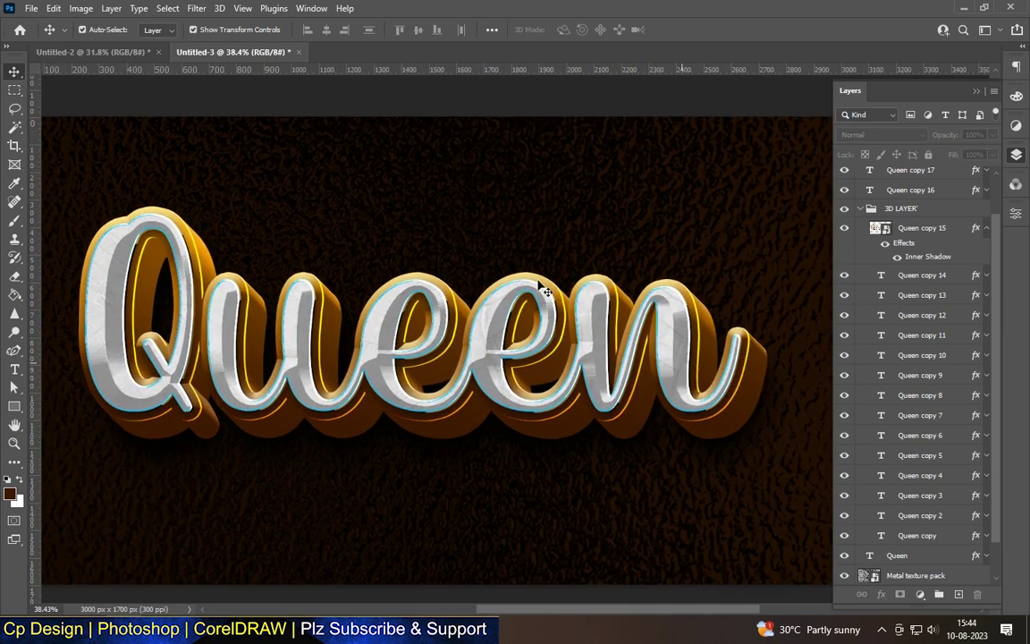
scroll(536, 288, down, 2)
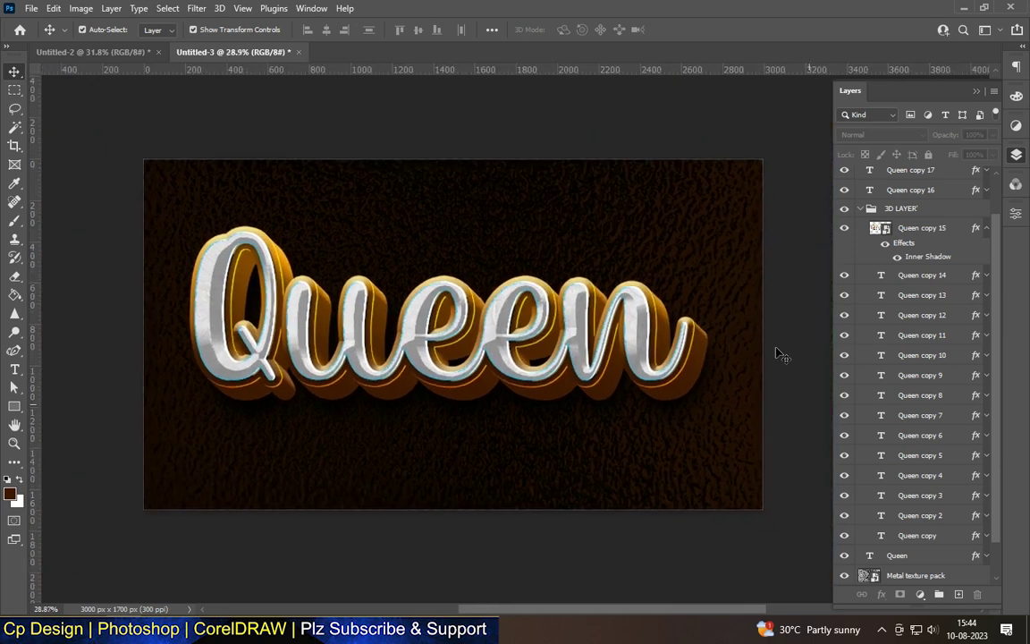
scroll(353, 284, up, 3)
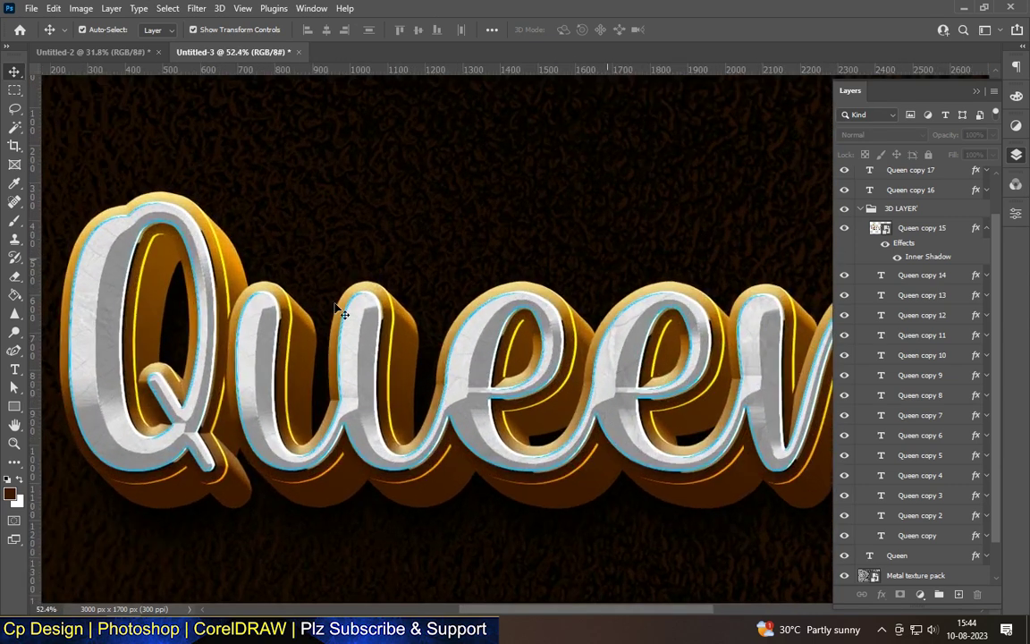
scroll(342, 308, down, 1)
scroll(353, 301, down, 1)
scroll(357, 299, down, 2)
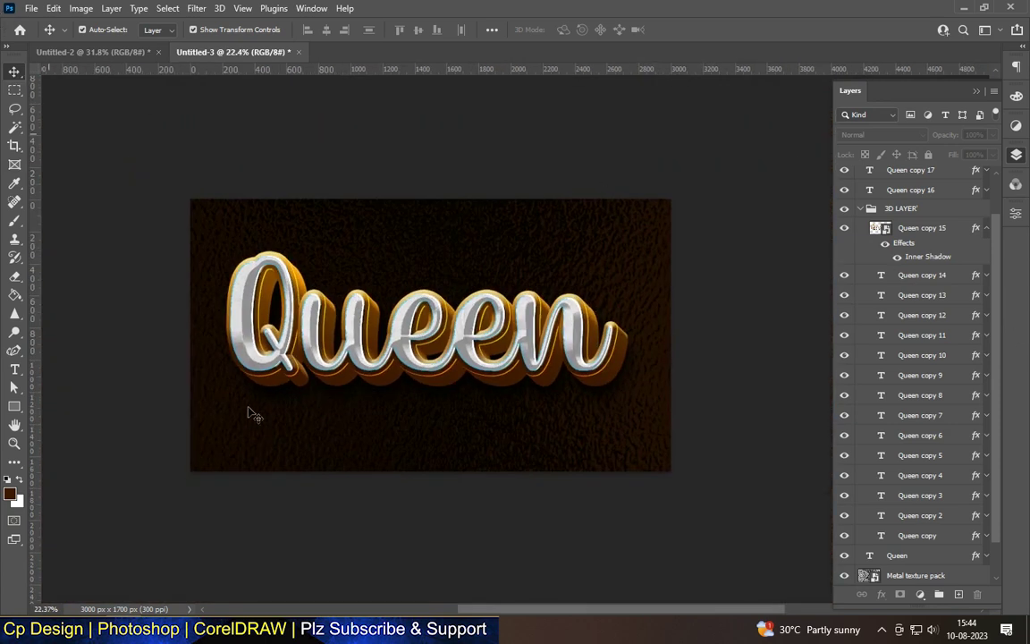
scroll(255, 407, up, 1)
scroll(268, 398, up, 2)
scroll(286, 386, up, 2)
scroll(308, 374, up, 2)
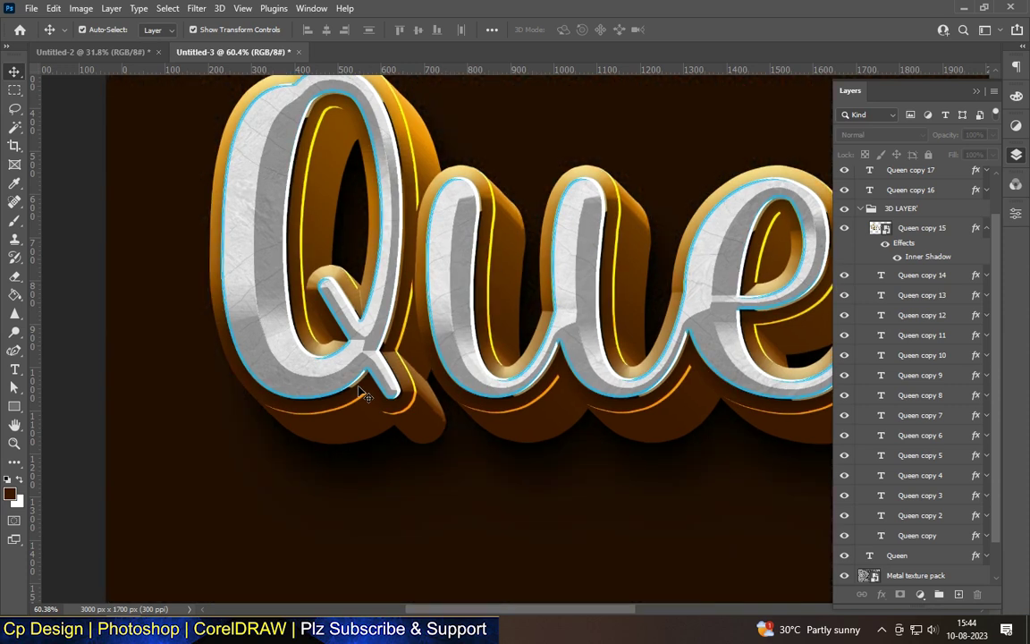
scroll(363, 394, up, 3)
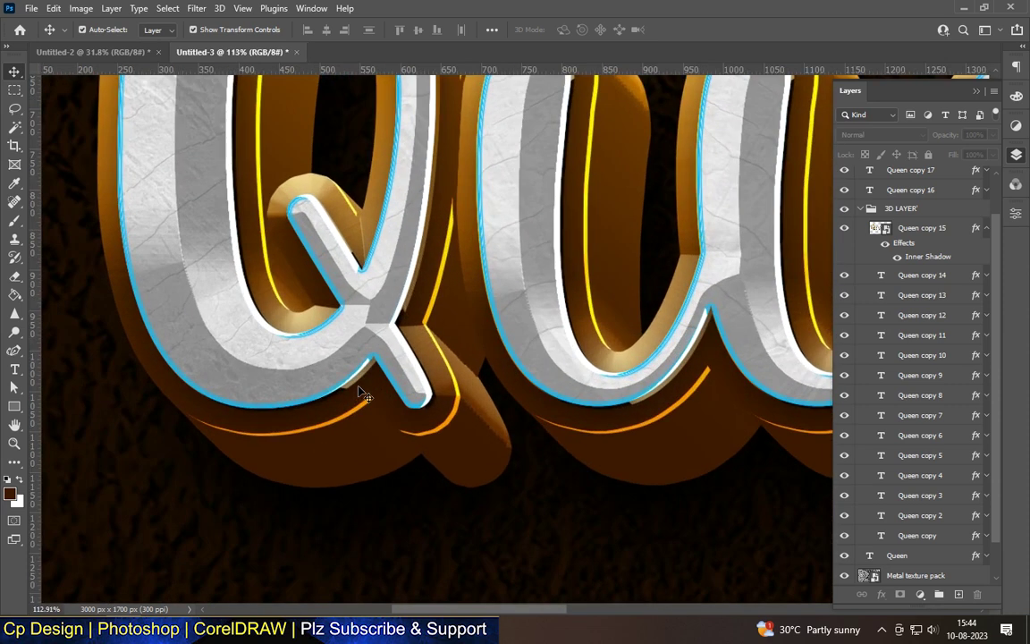
scroll(363, 394, down, 2)
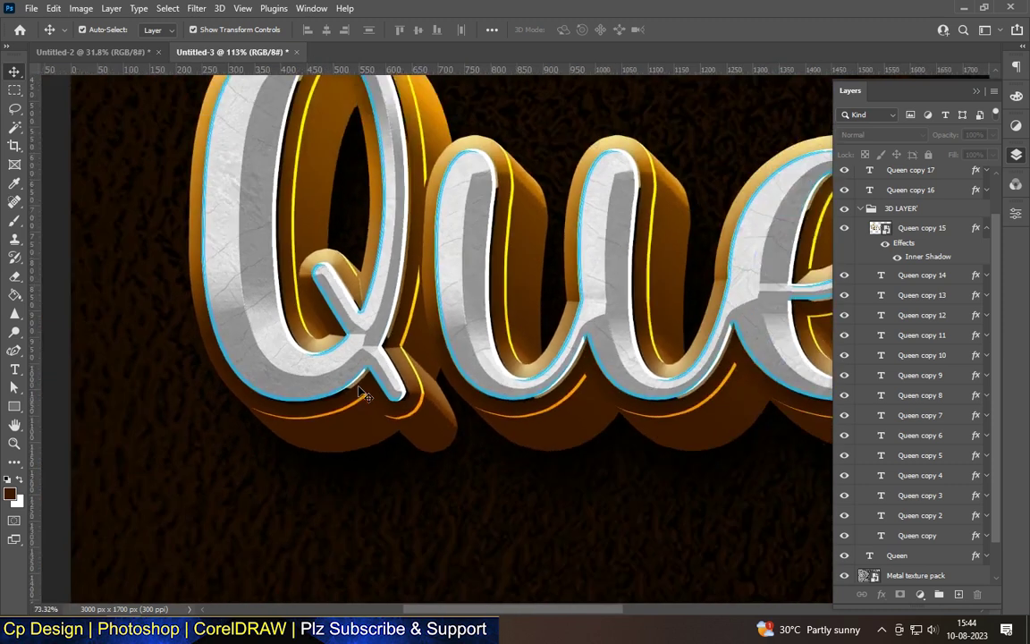
scroll(363, 394, down, 1)
scroll(363, 393, down, 1)
scroll(363, 393, down, 1)
scroll(363, 393, down, 2)
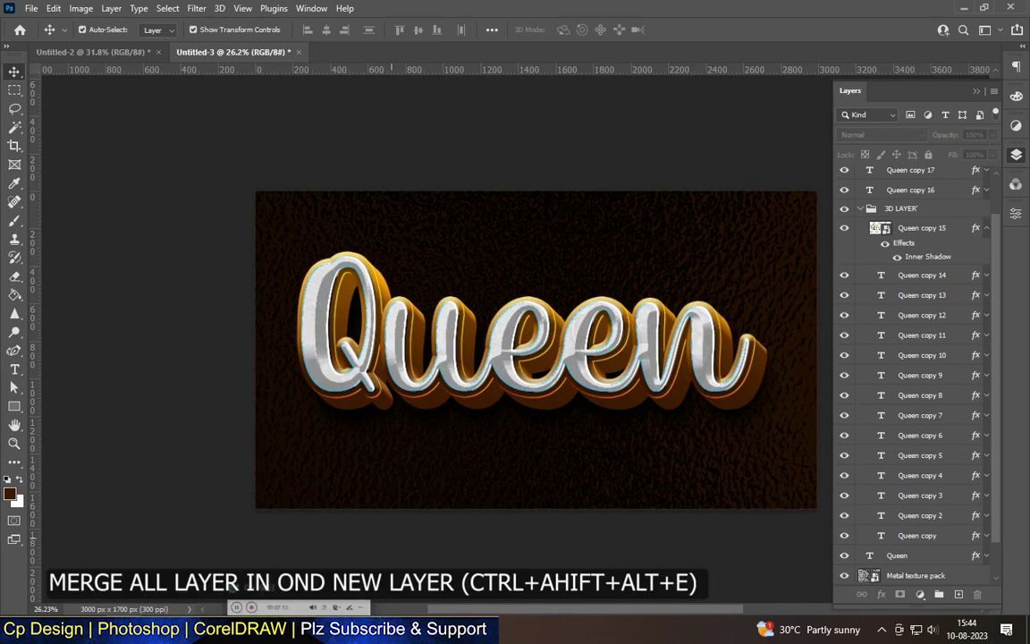
scroll(643, 394, up, 1)
scroll(258, 432, down, 1)
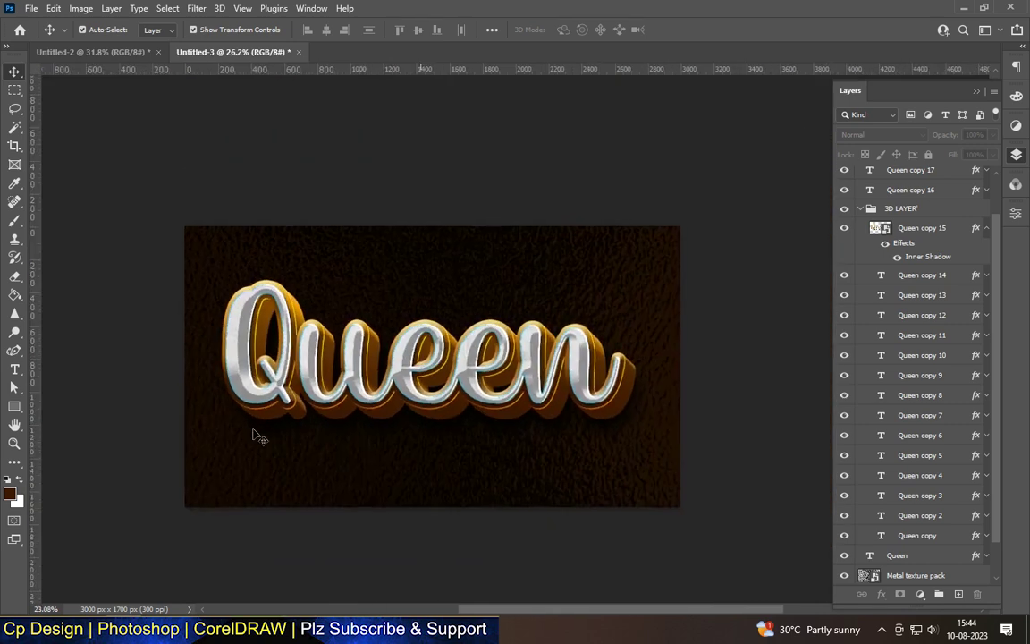
scroll(256, 435, down, 1)
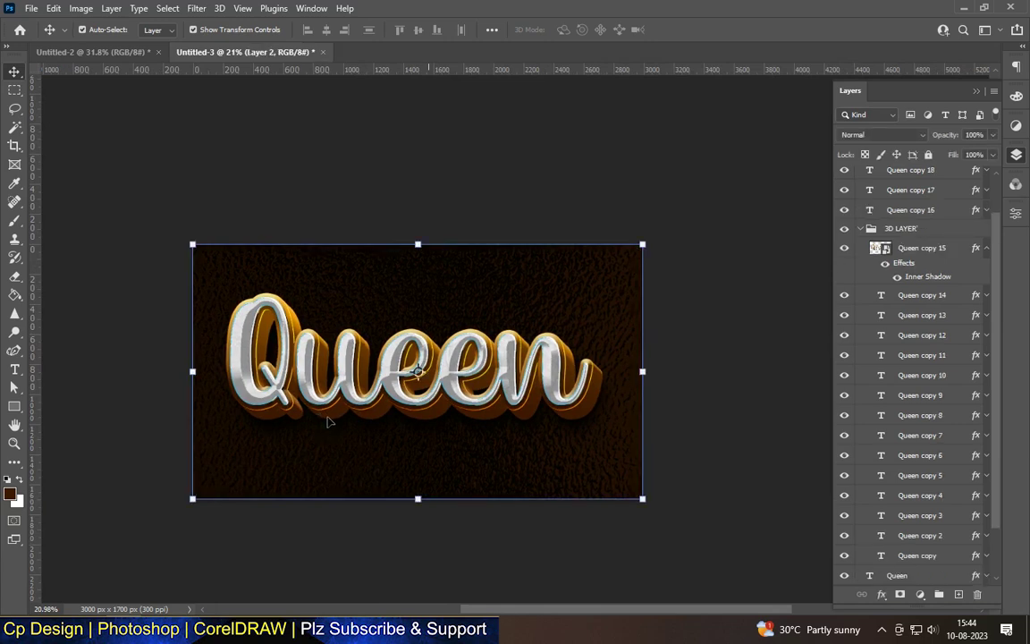
Launch the Camera Raw Filter from the Filter menu on the stamped Layer 2.
click(194, 9)
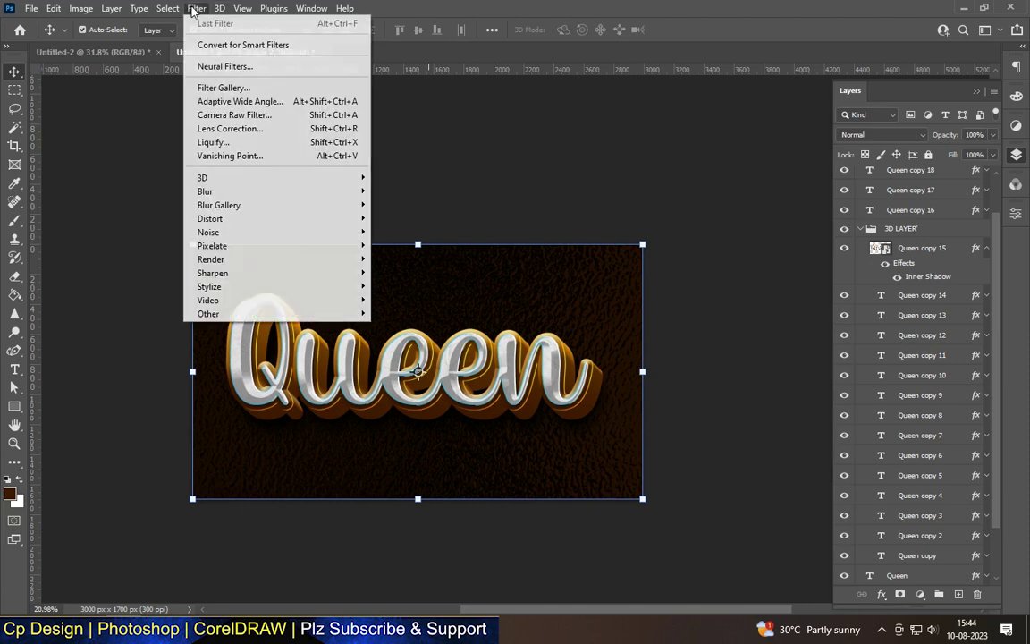
click(220, 114)
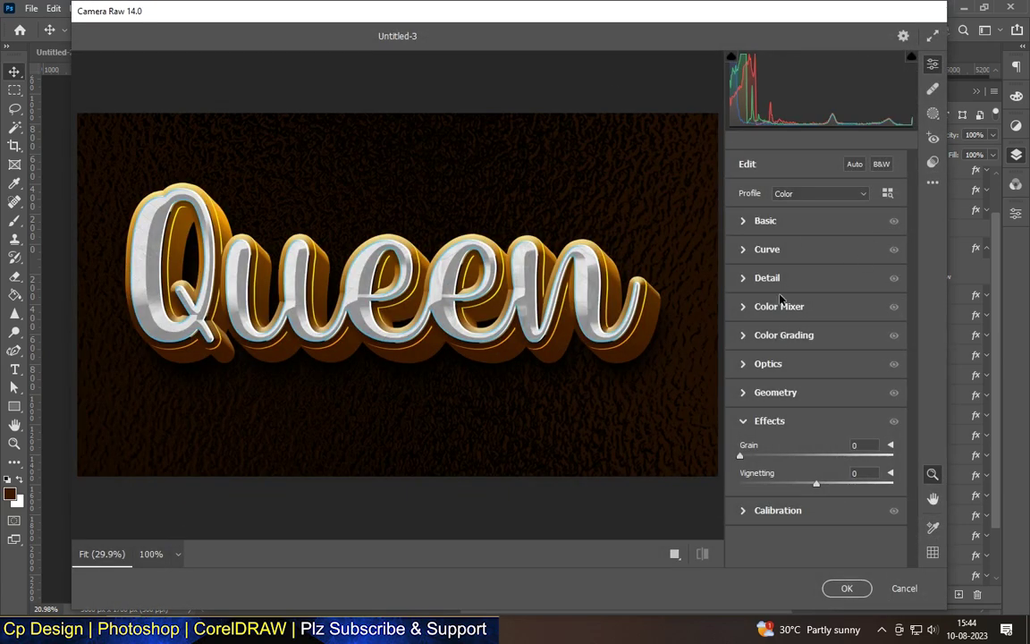
Apply Camera Raw Exposure +0.15, Whites +16, Texture +21, Clarity +16, Dehaze +13, Vibrance/Saturation +2.
click(765, 220)
drag(816, 295, 820, 339)
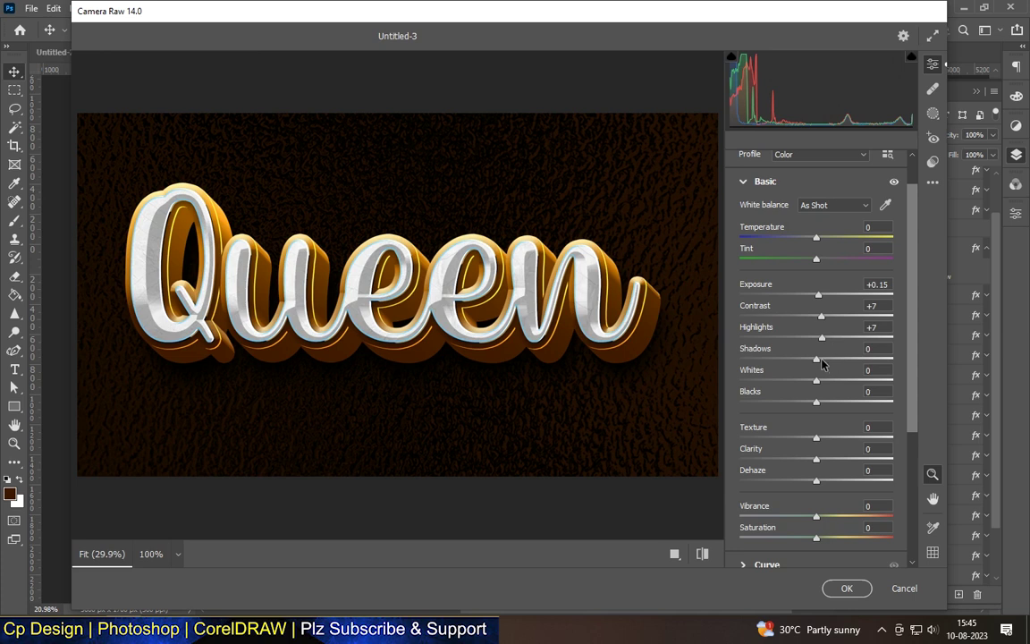
drag(816, 358, 828, 382)
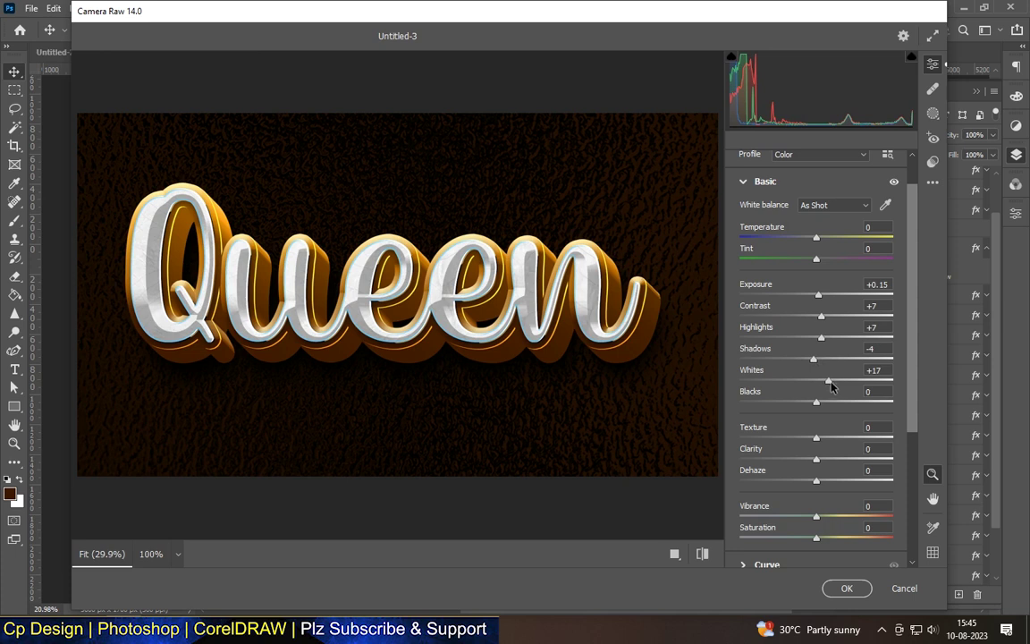
mouse_move(815, 402)
mouse_down()
mouse_move(833, 438)
mouse_move(826, 480)
mouse_up()
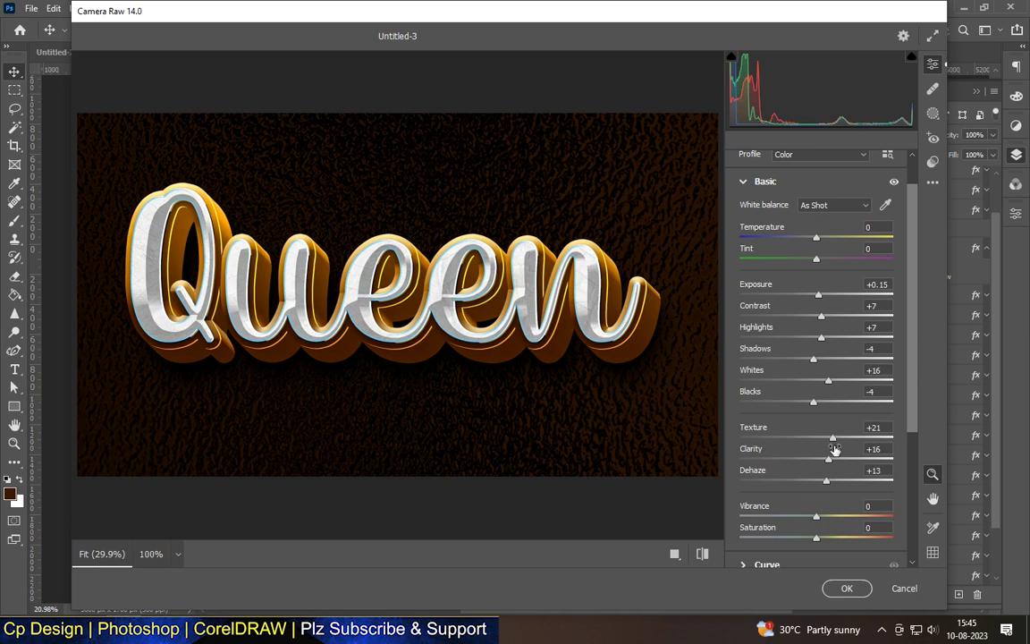
mouse_move(815, 516)
mouse_down()
mouse_move(894, 513)
mouse_move(823, 516)
mouse_move(817, 538)
mouse_up()
mouse_move(816, 538)
mouse_down()
mouse_move(890, 537)
mouse_move(816, 540)
mouse_up()
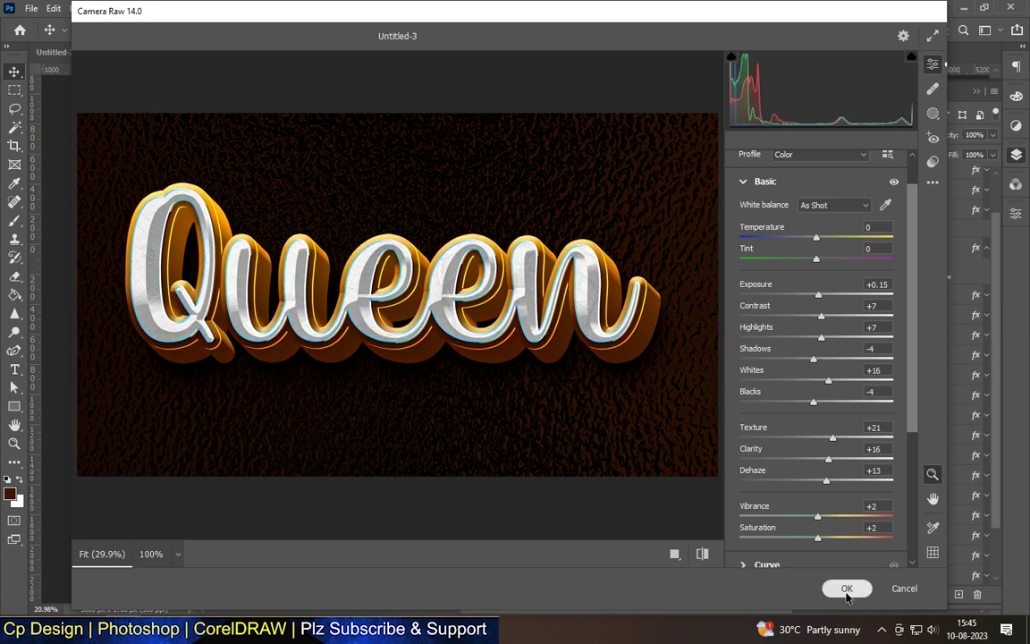
click(846, 589)
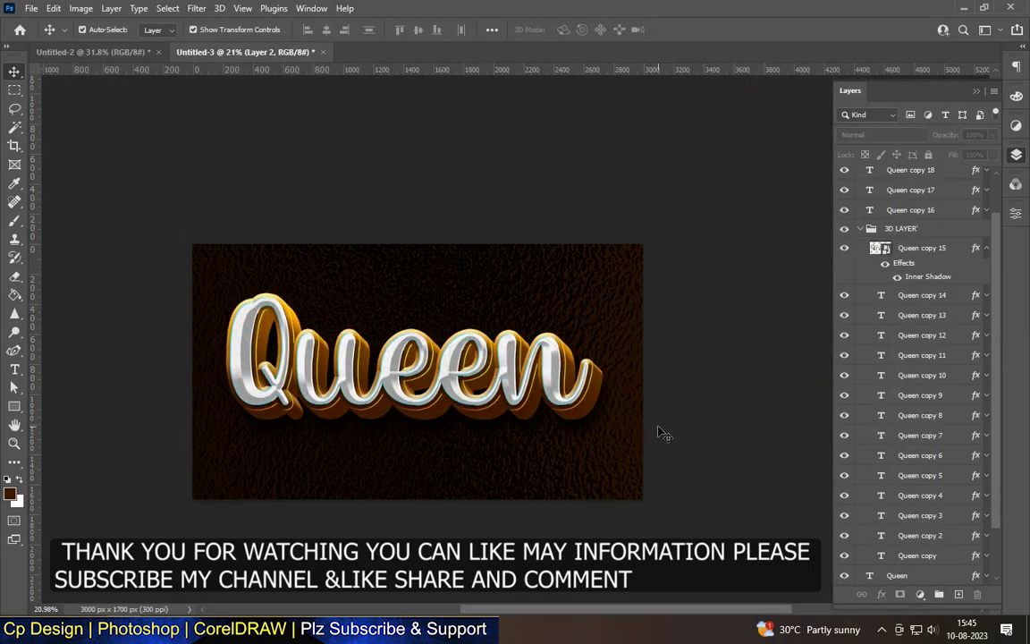
scroll(384, 501, up, 1)
scroll(385, 501, up, 2)
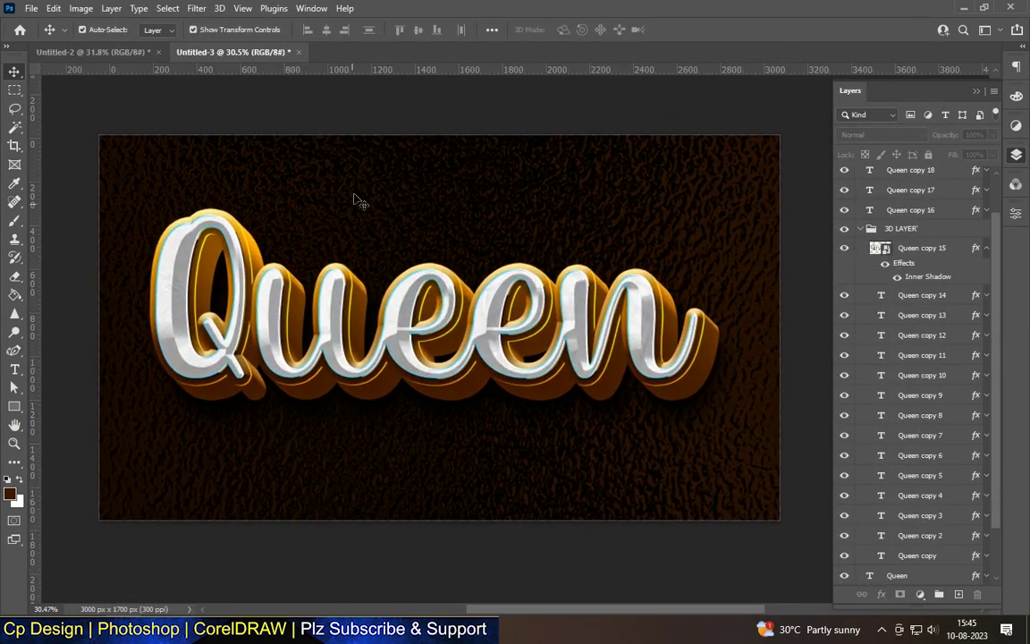
scroll(355, 200, up, 1)
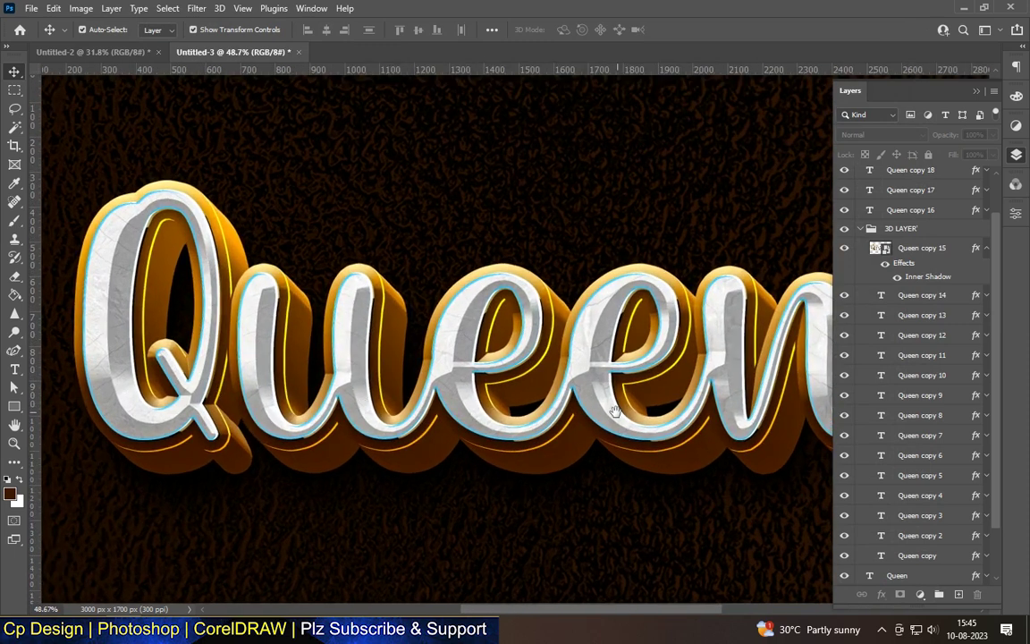
drag(615, 411, 536, 407)
scroll(597, 333, down, 1)
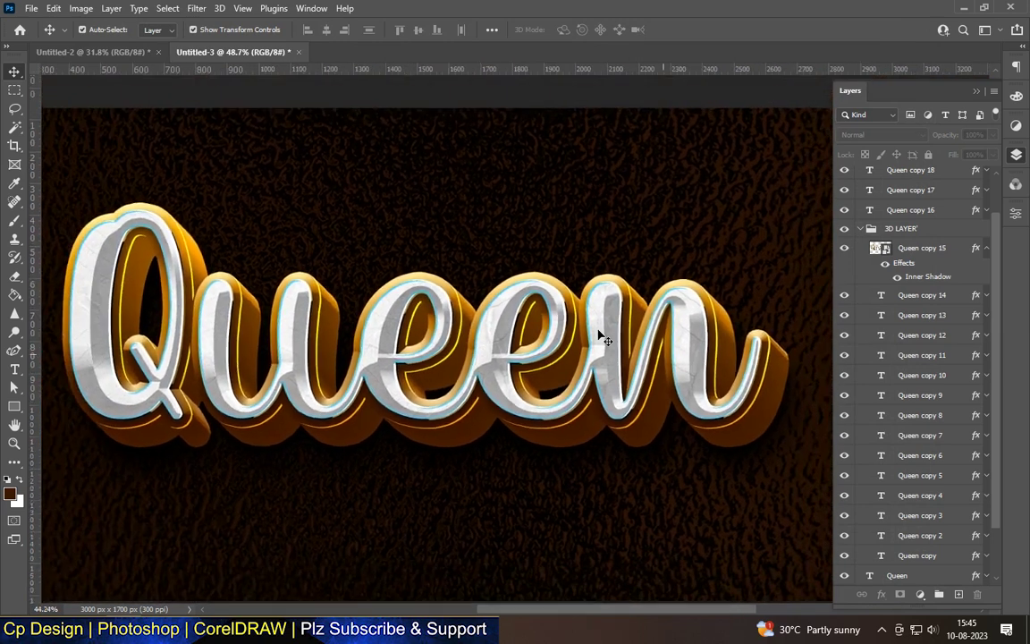